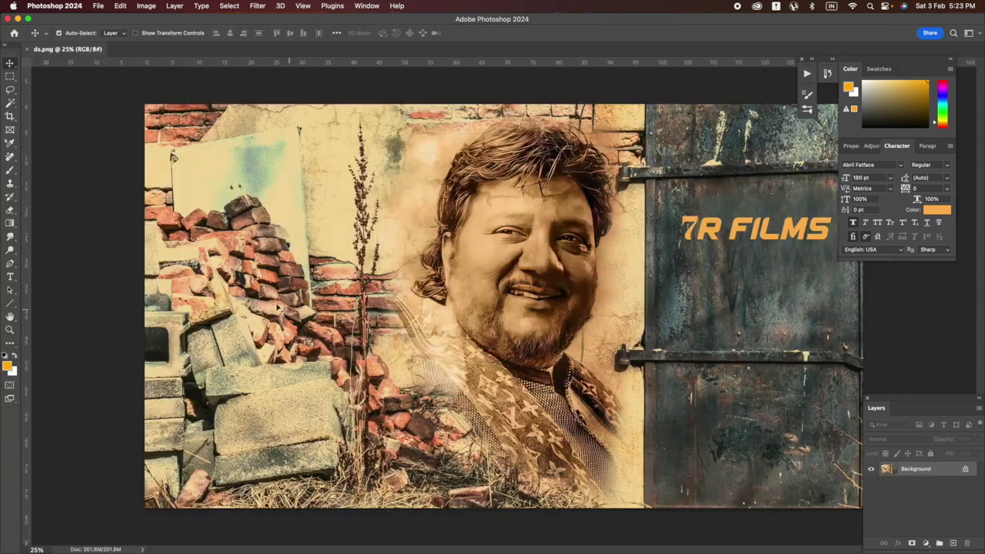
Leave the locked ds.png Background layer unconverted and switch to the running Photoshop installer
{"action": "left_click", "coordinate": [661, 223]}
{"action": "left_click", "coordinate": [526, 265]}
{"action": "left_click", "coordinate": [437, 527]}
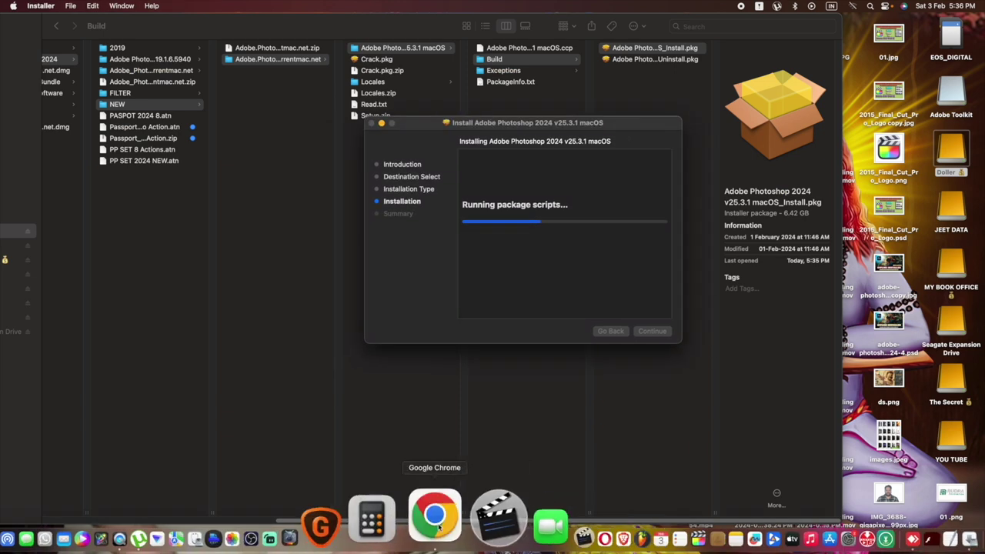
Allow the installer to modify apps and close the successful Photoshop 2024 installation summary
{"action": "left_click", "coordinate": [433, 530]}
{"action": "key", "text": "super+h"}
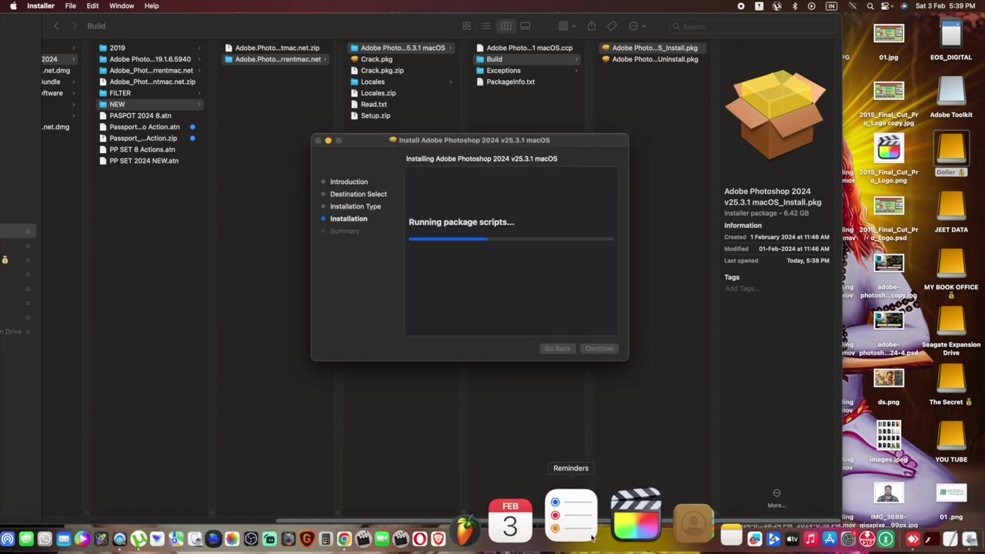
{"action": "left_click", "coordinate": [431, 531]}
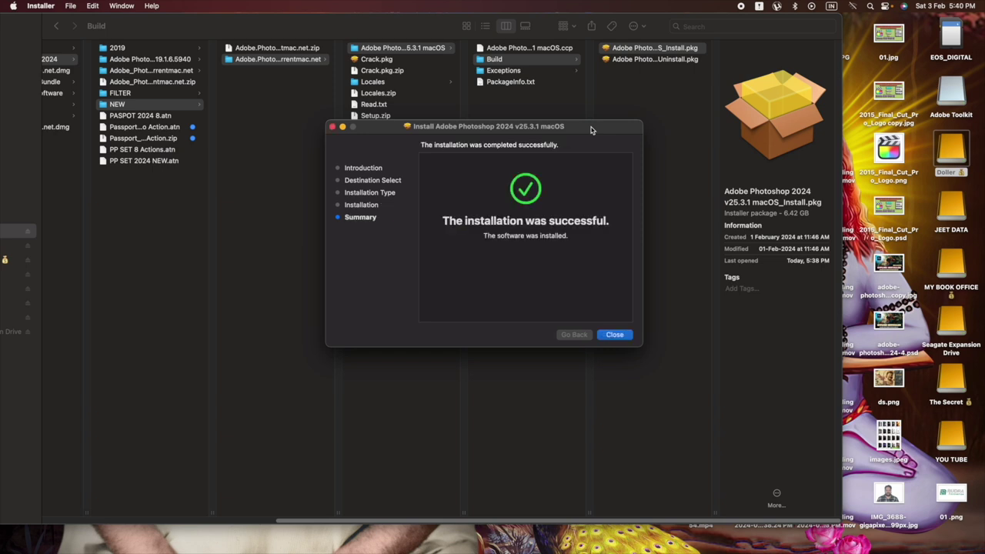
{"action": "left_click", "coordinate": [613, 334]}
Install the Adobe 2023–2024 Patcher (Crack.pkg) for Photoshop with administrator approval
{"action": "left_click", "coordinate": [530, 48]}
{"action": "double_click", "coordinate": [377, 58]}
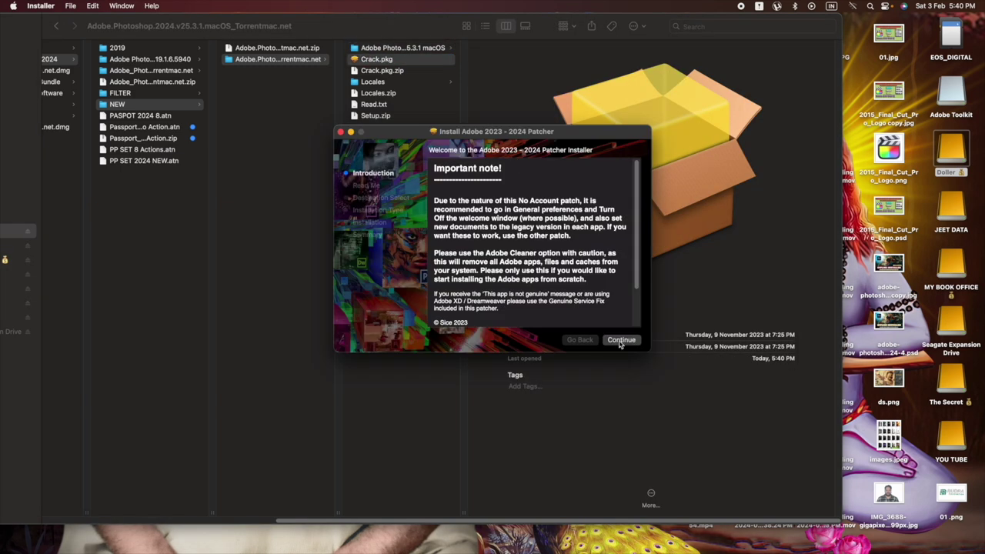
{"action": "left_click", "coordinate": [621, 400]}
{"action": "left_click", "coordinate": [440, 223]}
{"action": "left_click", "coordinate": [622, 340]}
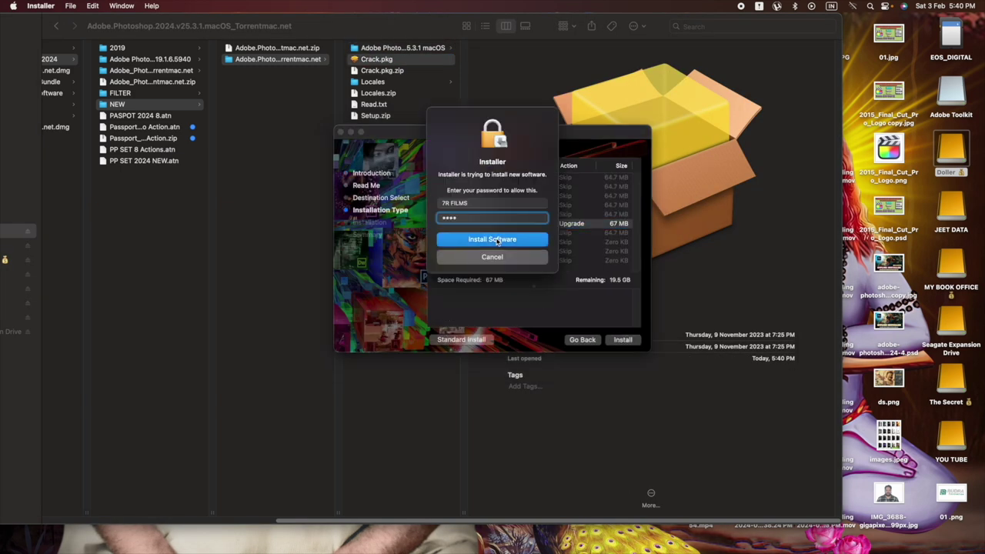
{"action": "left_click", "coordinate": [501, 238]}
{"action": "left_click", "coordinate": [623, 339]}
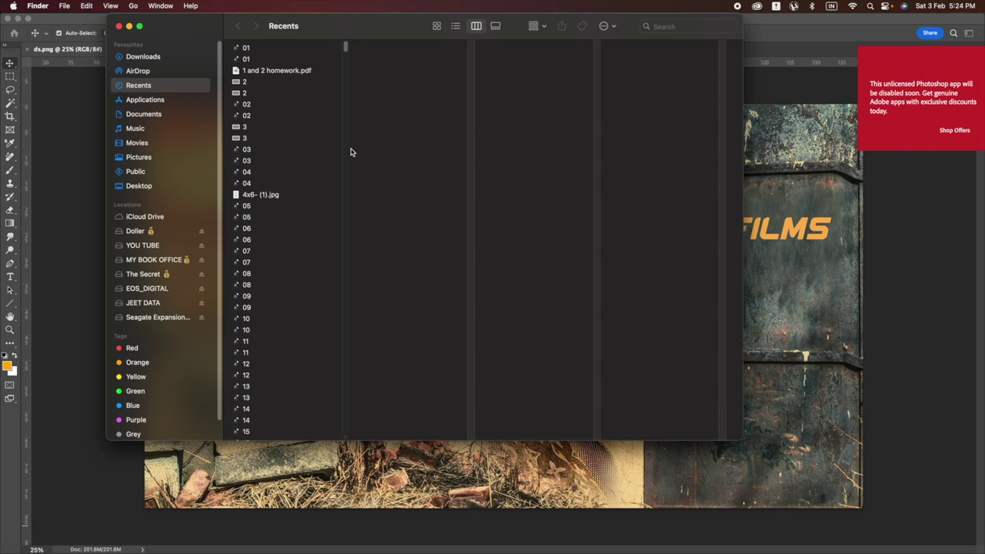
Show the package contents of Adobe Photoshop 2024 from the Applications folder
{"action": "left_click_drag", "start_coordinate": [386, 25], "coordinate": [417, 25]}
{"action": "left_click", "coordinate": [184, 99]}
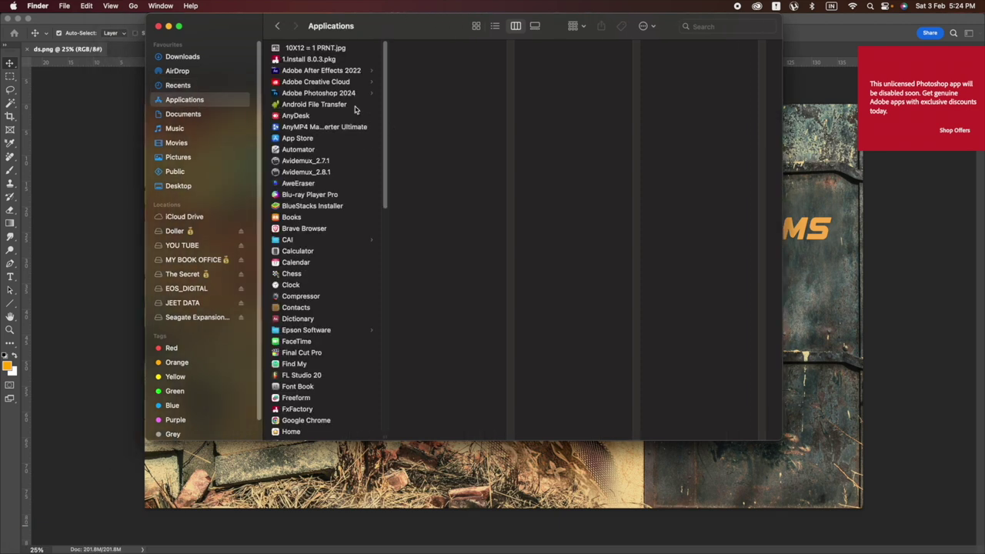
{"action": "left_click", "coordinate": [310, 71]}
{"action": "left_click", "coordinate": [342, 94]}
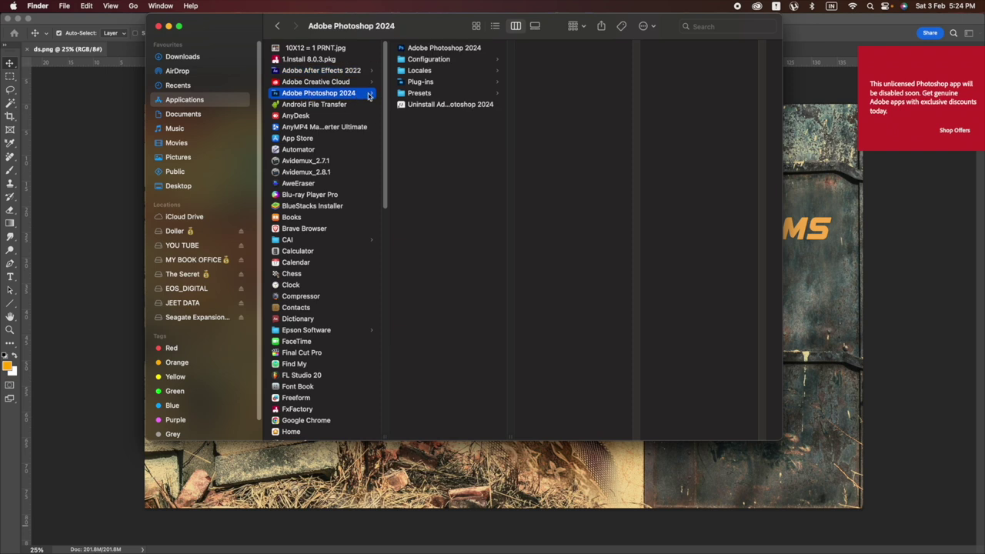
{"action": "left_click", "coordinate": [445, 48]}
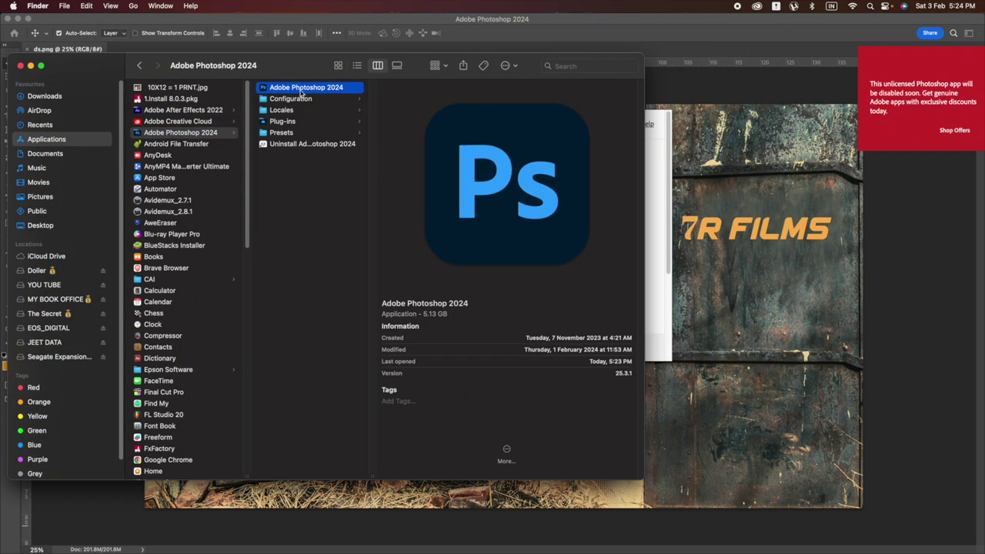
{"action": "left_click_drag", "start_coordinate": [300, 72], "coordinate": [356, 65]}
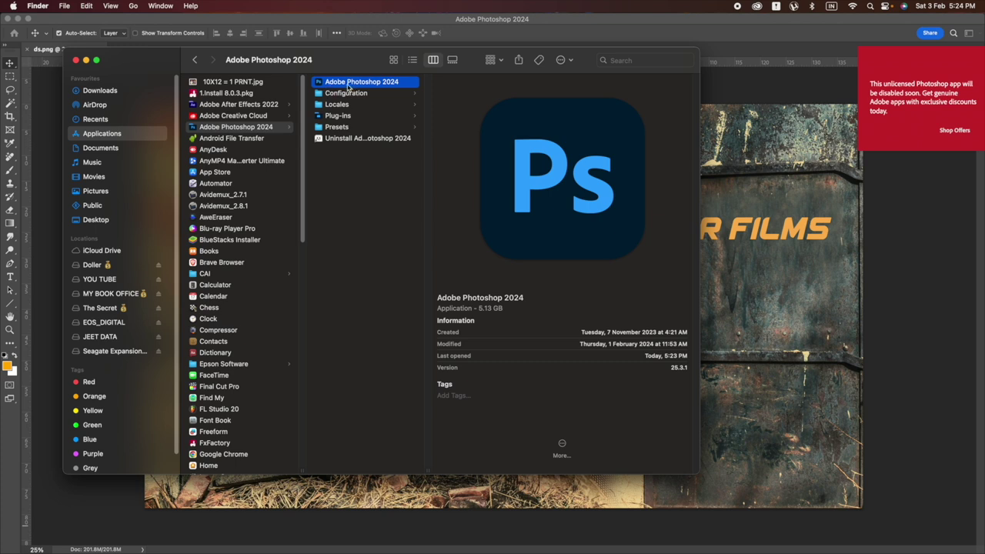
{"action": "right_click", "coordinate": [354, 84]}
{"action": "left_click", "coordinate": [379, 98]}
Navigate into Contents/PlugIns/Required/Extensions inside the Photoshop app package
{"action": "left_click", "coordinate": [244, 85]}
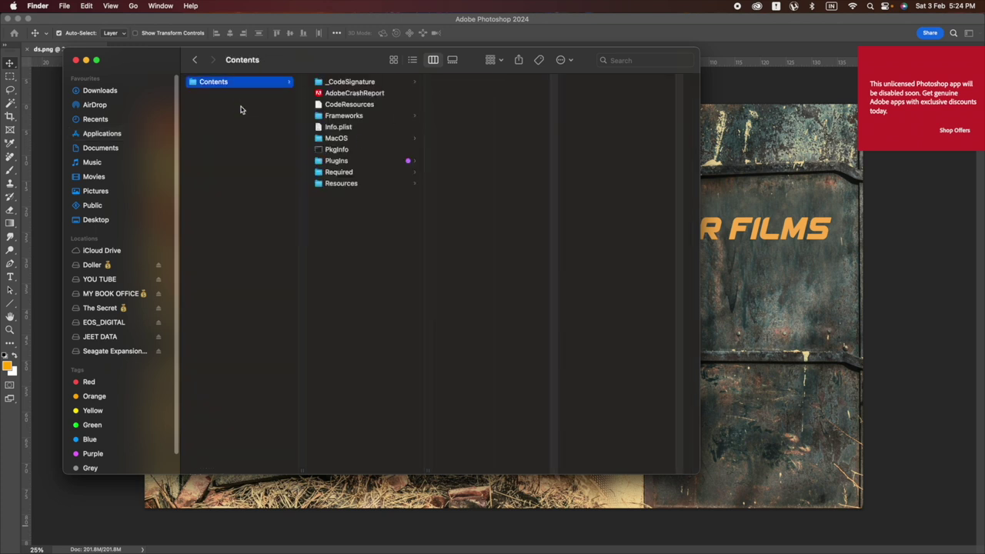
{"action": "left_click_drag", "start_coordinate": [322, 58], "coordinate": [293, 72]}
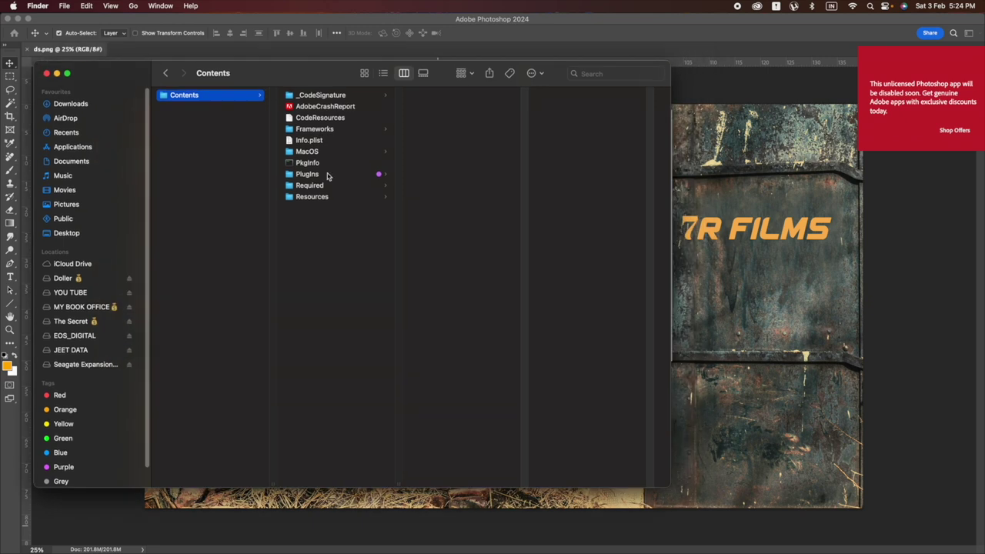
{"action": "left_click", "coordinate": [321, 176]}
{"action": "left_click", "coordinate": [459, 96]}
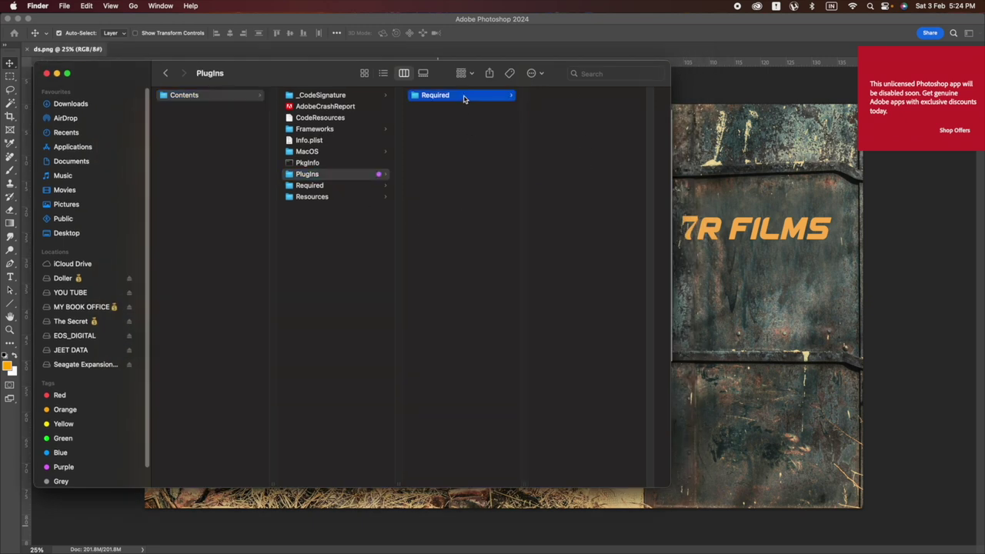
{"action": "left_click", "coordinate": [565, 118]}
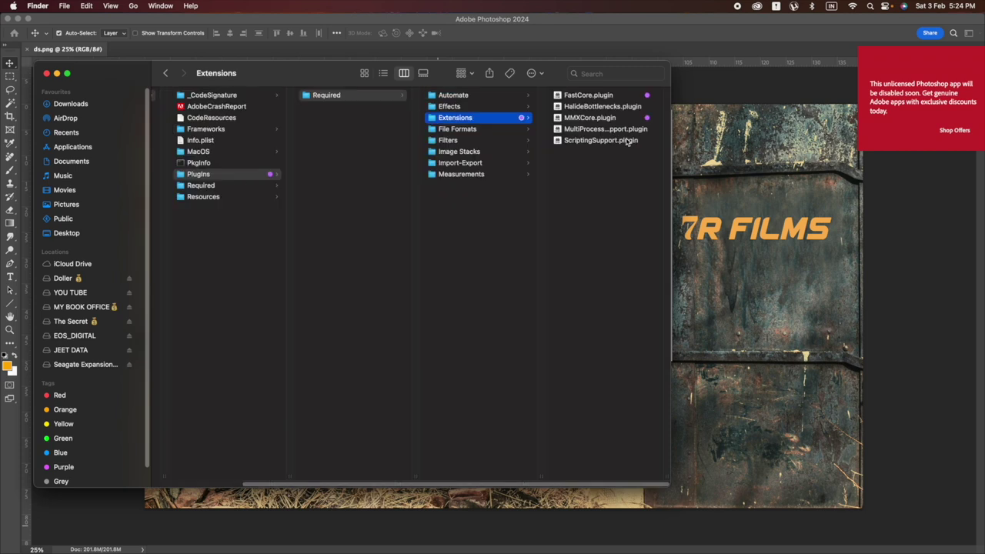
Move FastCore.plugin and MMXCore.plugin to the Bin, confirming with the password, and close Finder
{"action": "left_click", "coordinate": [604, 97]}
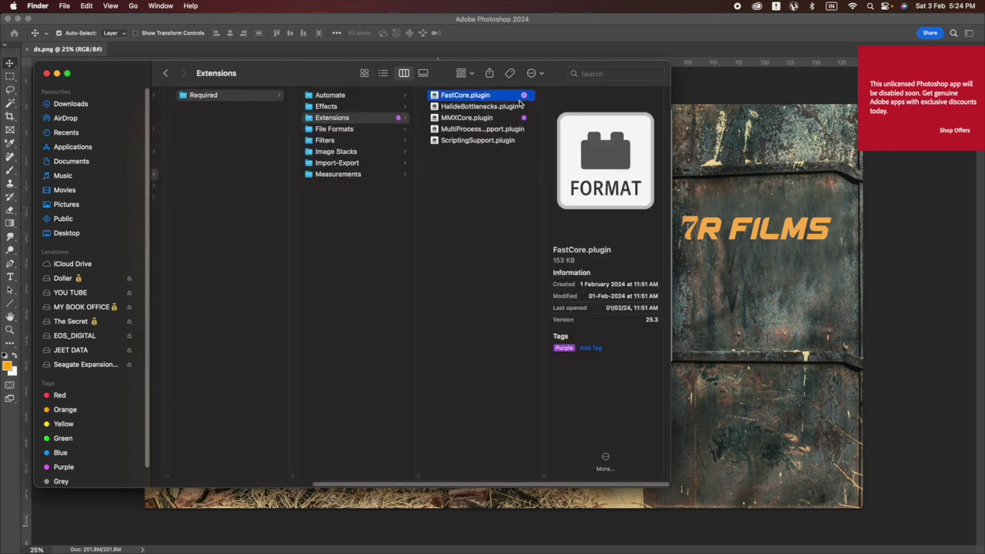
{"action": "left_click", "coordinate": [500, 120], "text": "super"}
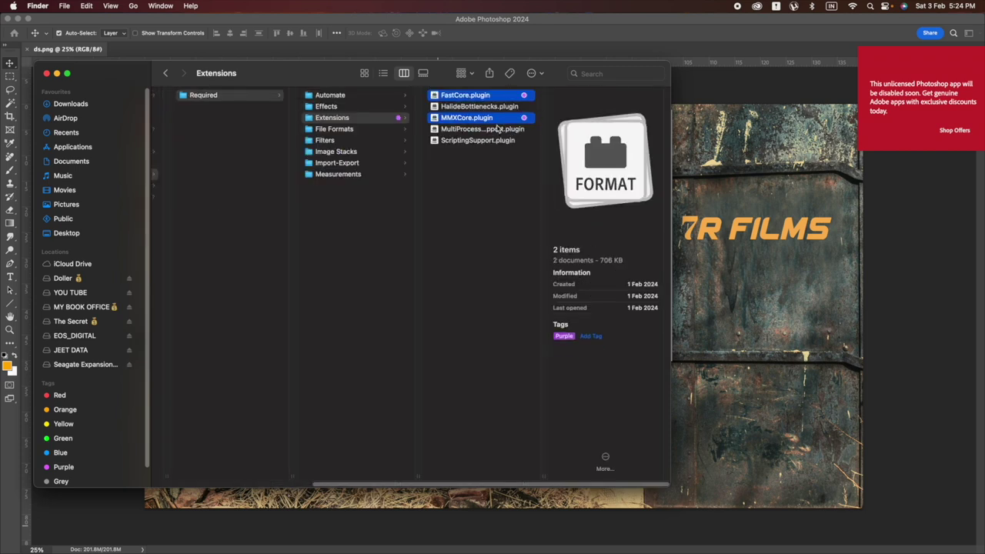
{"action": "right_click", "coordinate": [501, 96]}
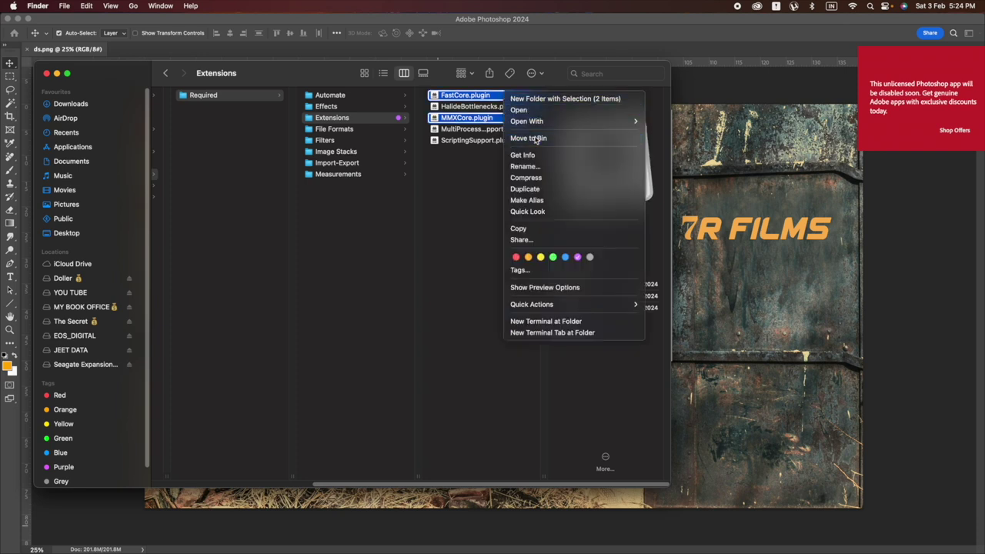
{"action": "left_click", "coordinate": [518, 150]}
{"action": "type", "text": "••"}
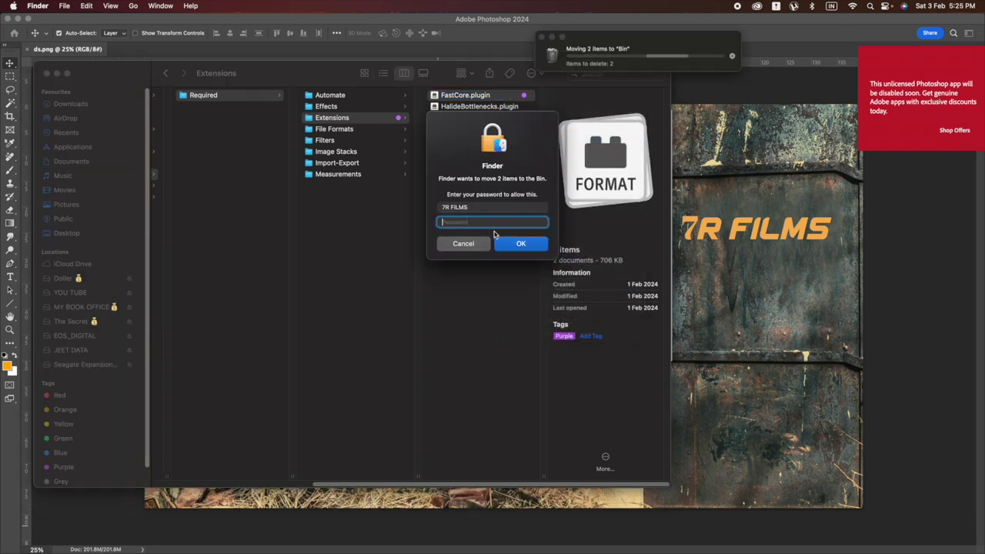
{"action": "left_click", "coordinate": [521, 243]}
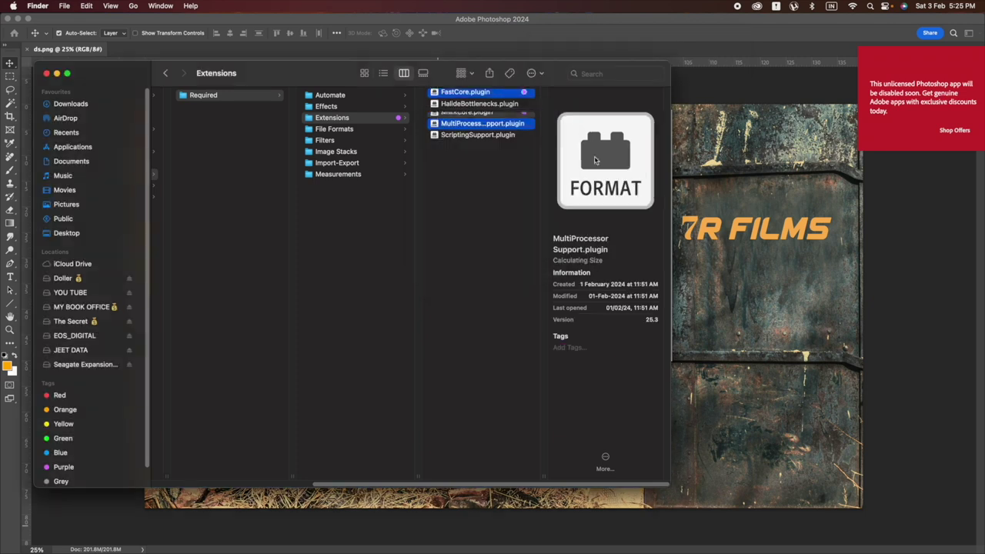
{"action": "left_click_drag", "start_coordinate": [351, 71], "coordinate": [574, 99]}
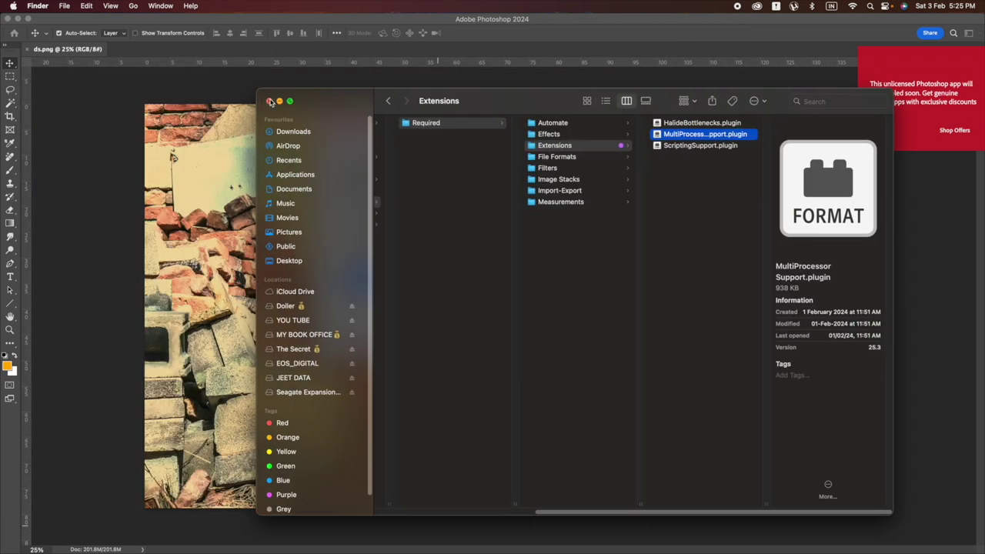
{"action": "left_click", "coordinate": [270, 101]}
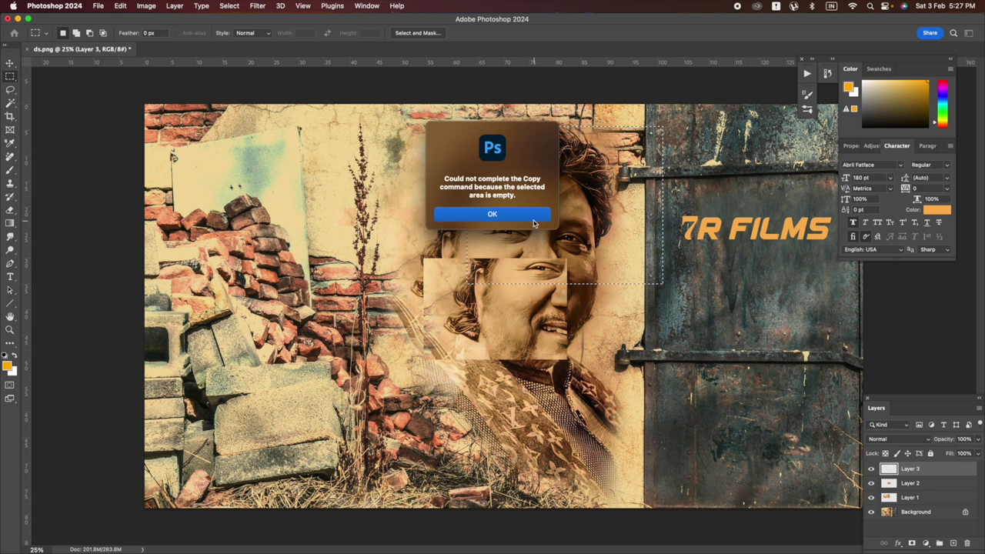
Dismiss the copy alert, duplicate the Background layer and marquee-select the jacket
{"action": "left_click", "coordinate": [534, 218]}
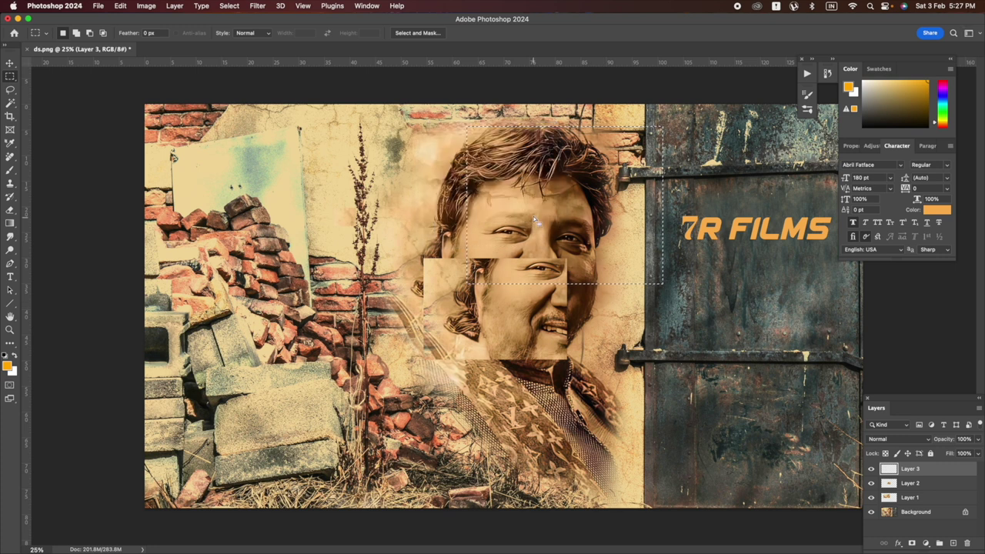
{"action": "left_click", "coordinate": [919, 513]}
{"action": "key", "text": "ctrl+j"}
{"action": "left_click_drag", "start_coordinate": [394, 379], "coordinate": [515, 436]}
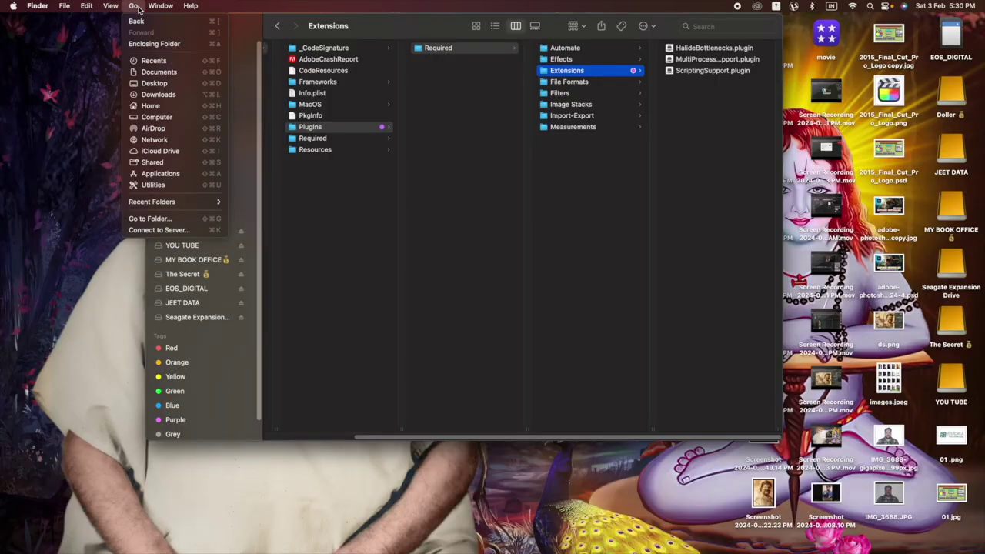
Browse the hidden user Library folder and its Accounts folder
{"action": "key", "text": "alt"}
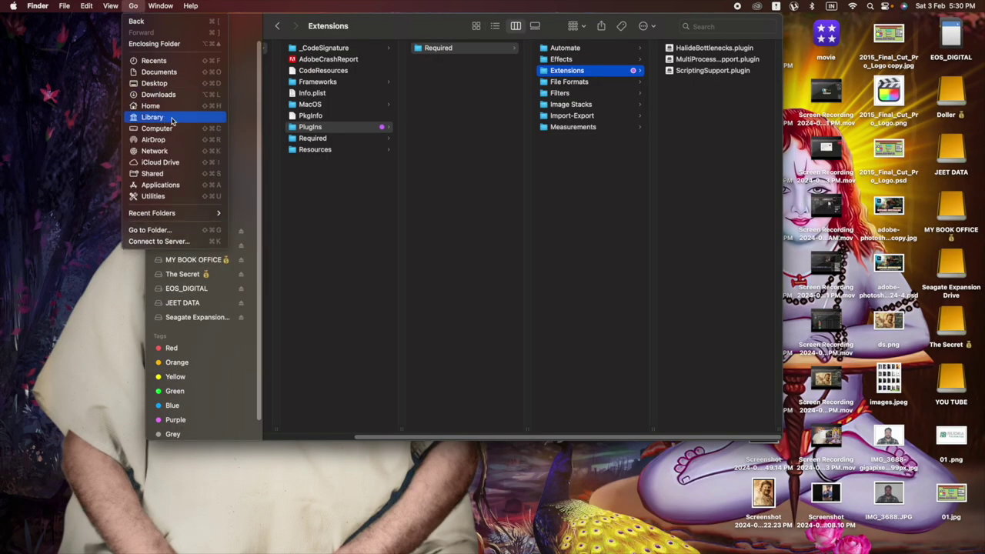
{"action": "left_click", "coordinate": [162, 118]}
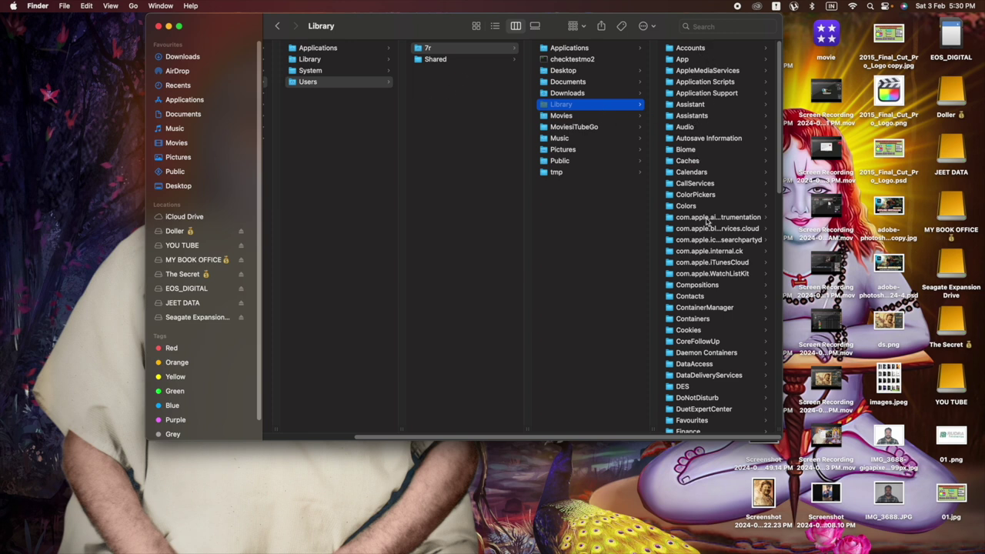
{"action": "left_click", "coordinate": [721, 51]}
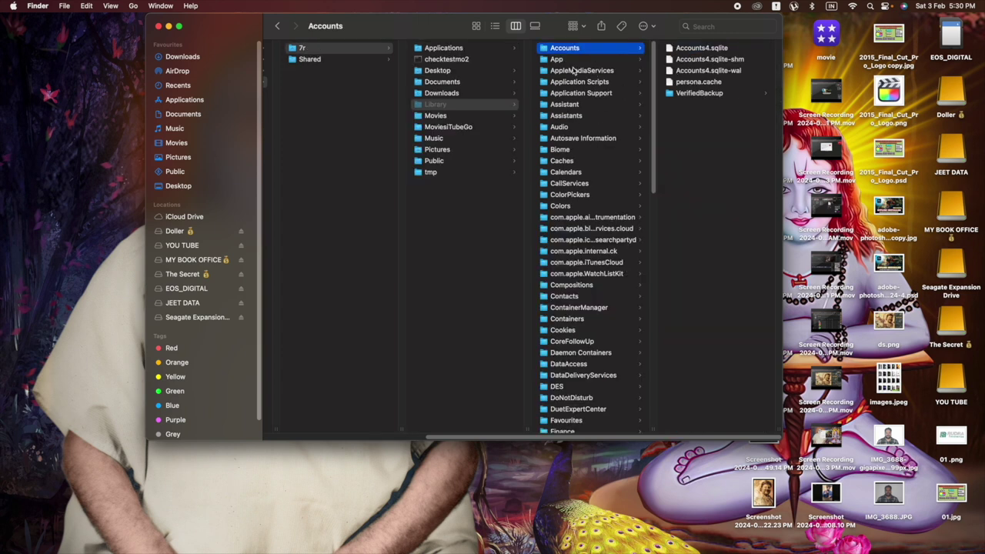
{"action": "key", "text": "Down"}
{"action": "key", "text": "Down"}
{"action": "key", "text": "Down"}
{"action": "key", "text": "Down"}
{"action": "key", "text": "Down"}
{"action": "key", "text": "Down"}
{"action": "key", "text": "Down"}
{"action": "key", "text": "Down"}
{"action": "key", "text": "Down"}
{"action": "key", "text": "Down"}
{"action": "key", "text": "Down"}
{"action": "key", "text": "Down"}
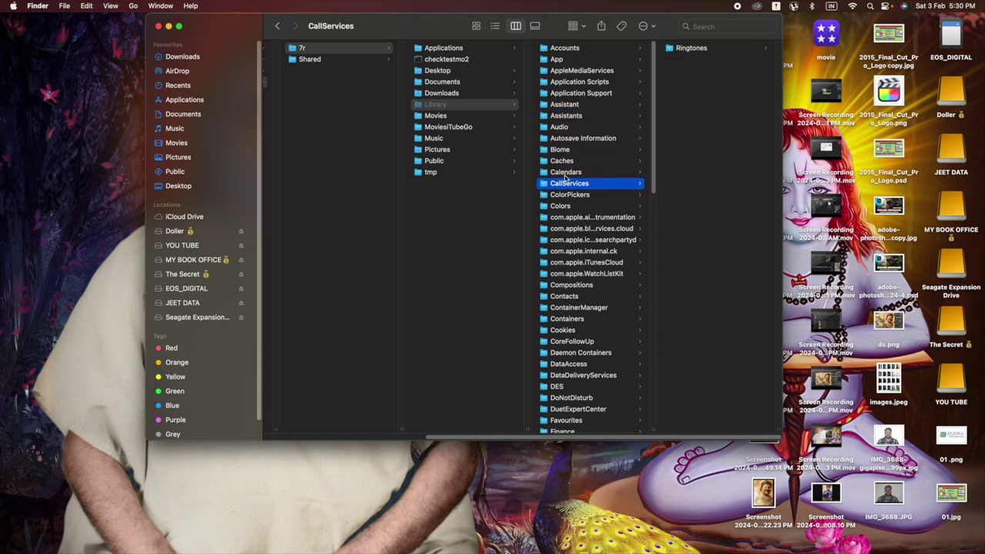
{"action": "scroll", "coordinate": [578, 279], "scroll_direction": "down", "scroll_amount": 5}
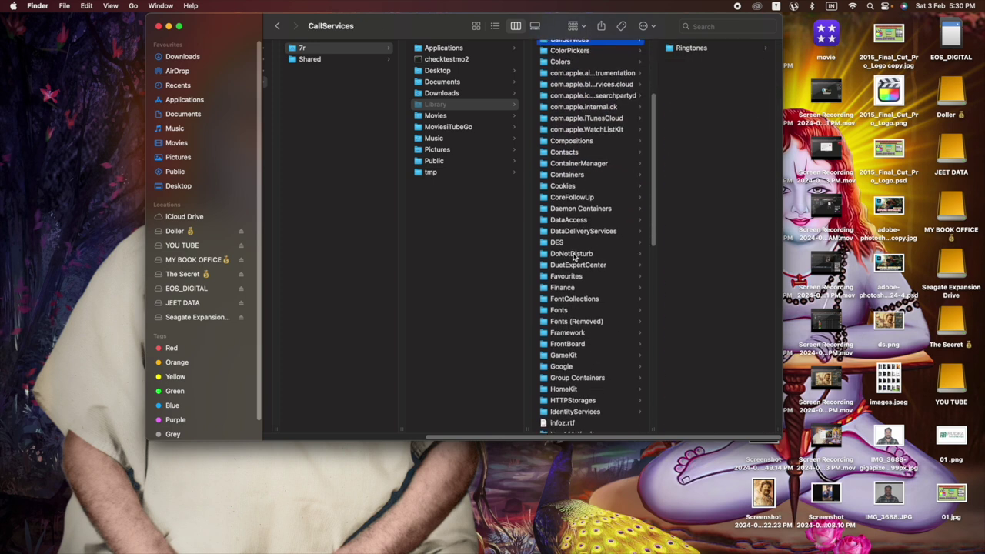
{"action": "key", "text": "Right"}
{"action": "scroll", "coordinate": [493, 241], "scroll_direction": "up", "scroll_amount": 3}
{"action": "left_click", "coordinate": [354, 107]}
{"action": "key", "text": "Right"}
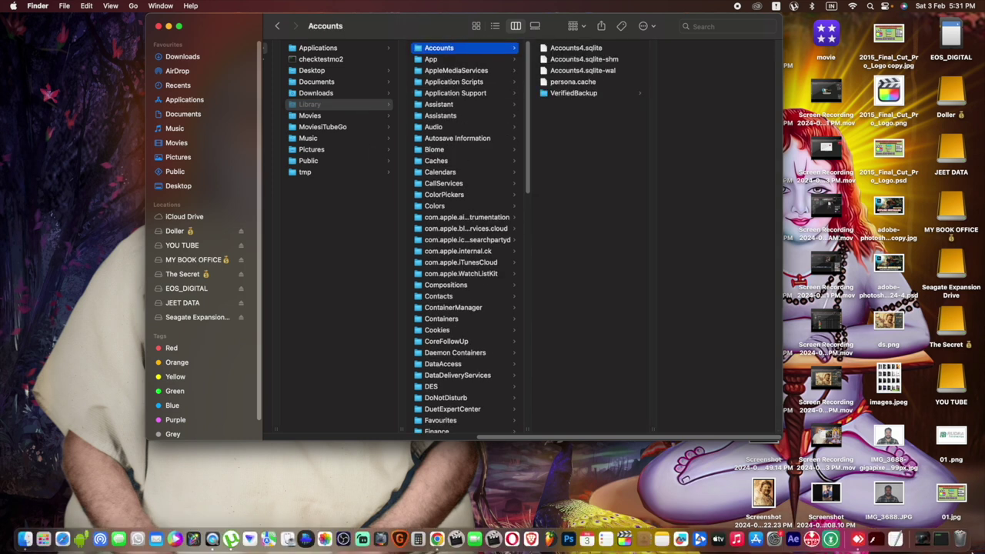
Check the Bin's Adobe folder, empty the Bin permanently and close the Finder window
{"action": "left_click", "coordinate": [962, 528]}
{"action": "left_click", "coordinate": [323, 123]}
{"action": "left_click_drag", "start_coordinate": [368, 101], "coordinate": [432, 135]}
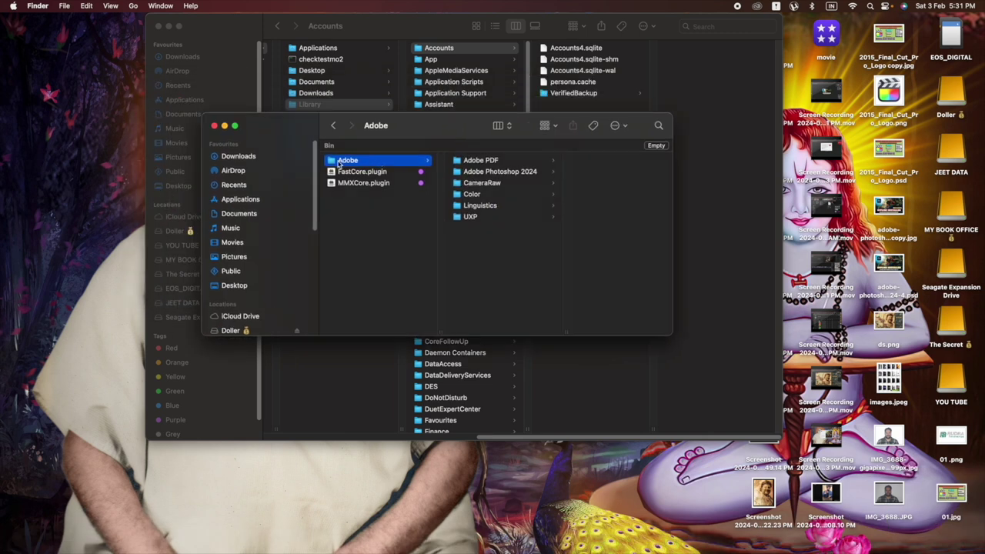
{"action": "left_click", "coordinate": [215, 126]}
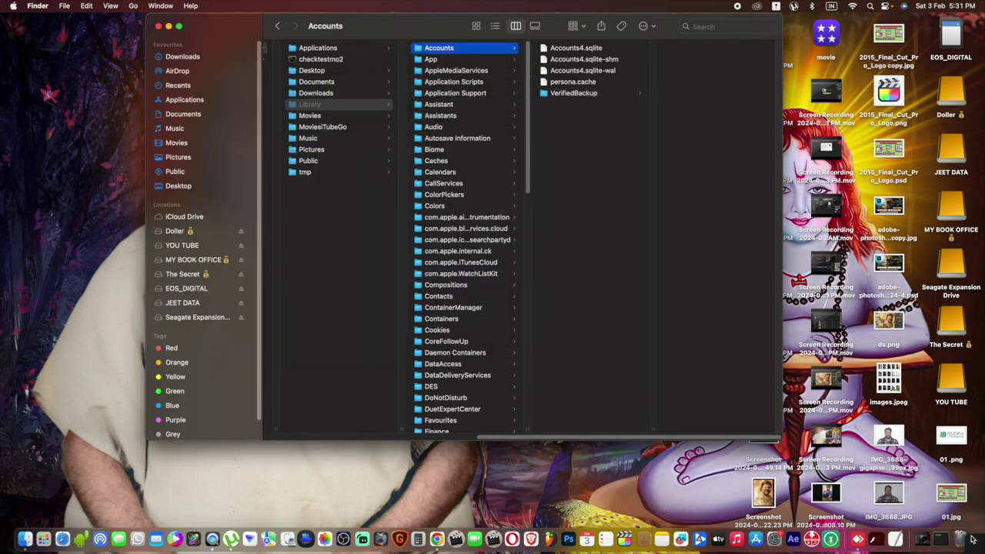
{"action": "right_click", "coordinate": [956, 504]}
{"action": "left_click", "coordinate": [957, 460]}
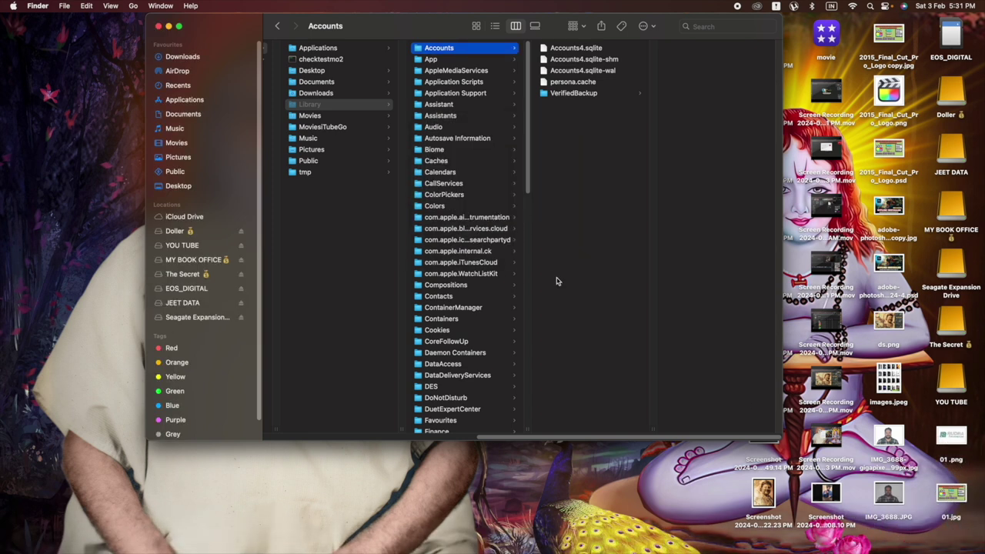
{"action": "left_click_drag", "start_coordinate": [433, 29], "coordinate": [477, 29]}
{"action": "left_click", "coordinate": [202, 27]}
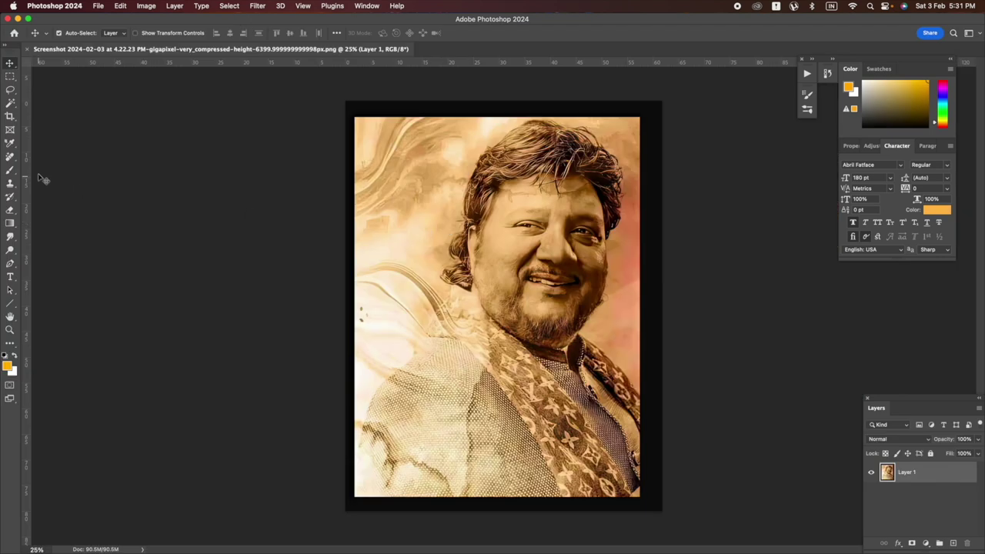
Cycle through the selection tools and dismiss the components download notice
{"action": "left_click", "coordinate": [10, 89]}
{"action": "left_click", "coordinate": [10, 76]}
{"action": "left_click", "coordinate": [10, 102]}
{"action": "left_click", "coordinate": [10, 89]}
{"action": "left_click", "coordinate": [10, 76]}
{"action": "left_click", "coordinate": [10, 116]}
{"action": "left_click", "coordinate": [11, 169]}
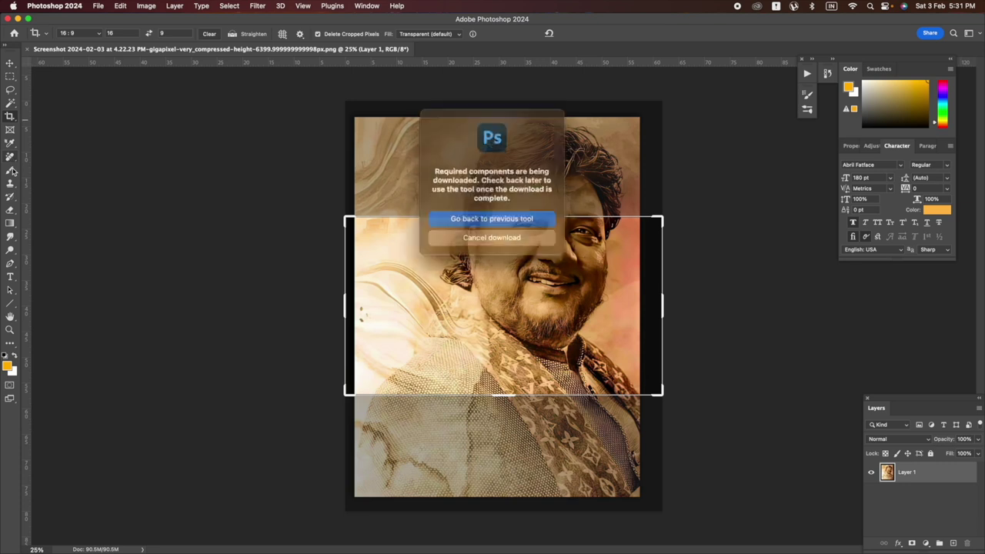
{"action": "left_click", "coordinate": [492, 233]}
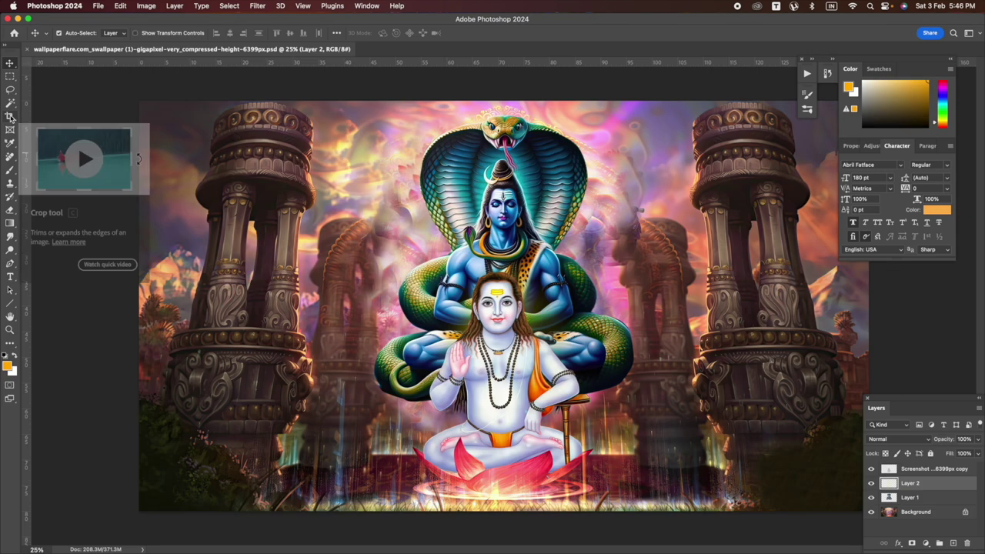
Crop the temple artwork to 1.4 x 1.8 in at 300 ppi and run the passport action
{"action": "left_click", "coordinate": [10, 116]}
{"action": "left_click", "coordinate": [77, 33]}
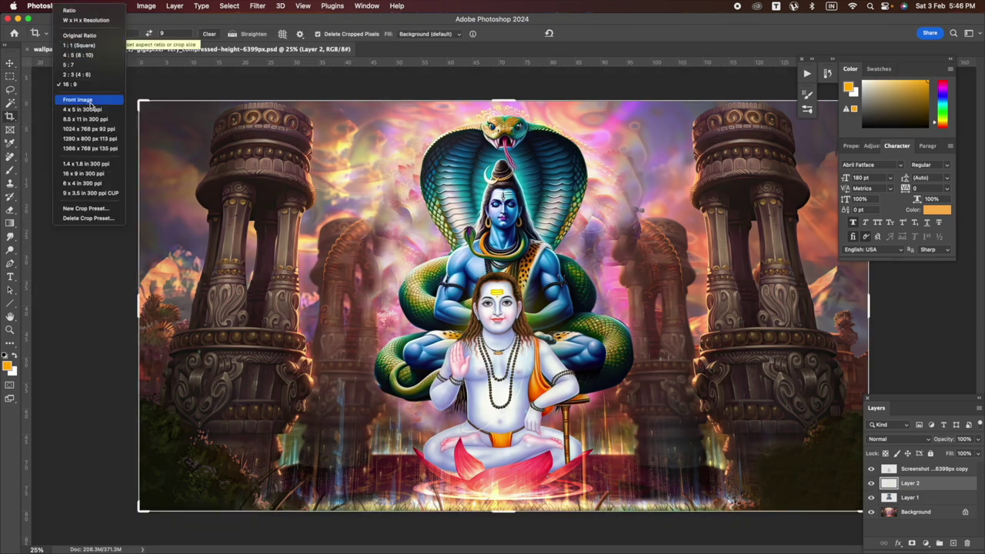
{"action": "left_click", "coordinate": [99, 163]}
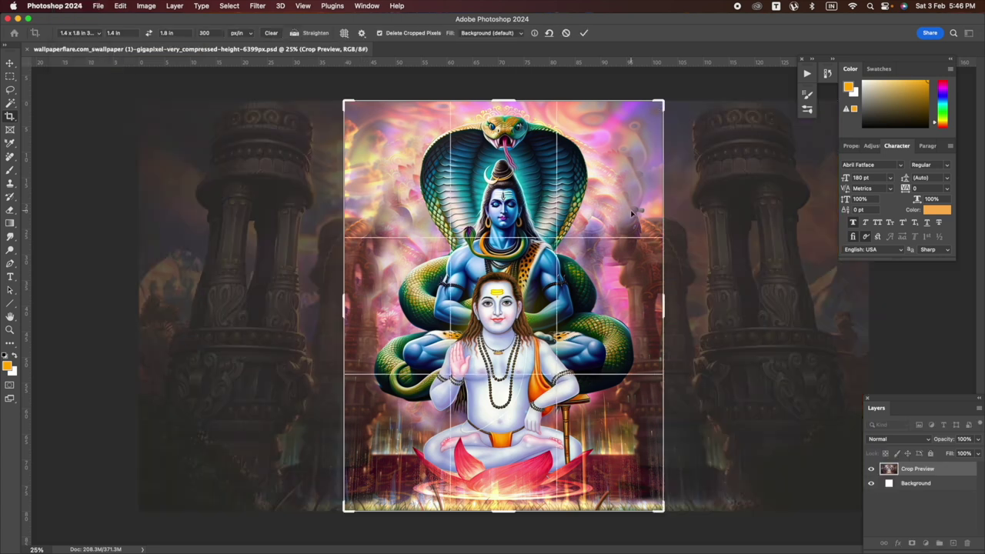
{"action": "key", "text": "Return"}
{"action": "left_click", "coordinate": [531, 206]}
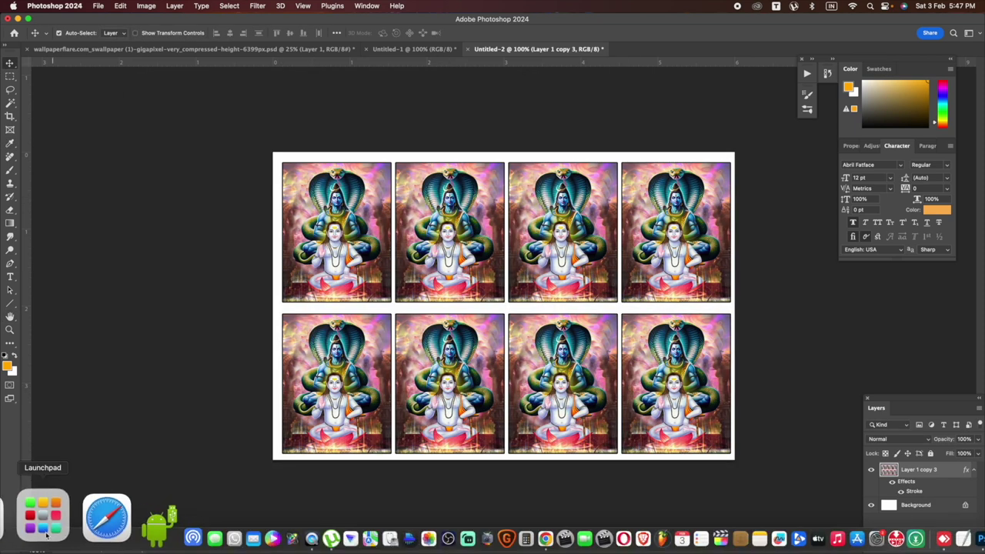
Open the Desktop folder in Finder and preview one of its files
{"action": "left_click", "coordinate": [16, 523]}
{"action": "left_click", "coordinate": [182, 245]}
{"action": "left_click", "coordinate": [178, 186]}
{"action": "double_click", "coordinate": [311, 105]}
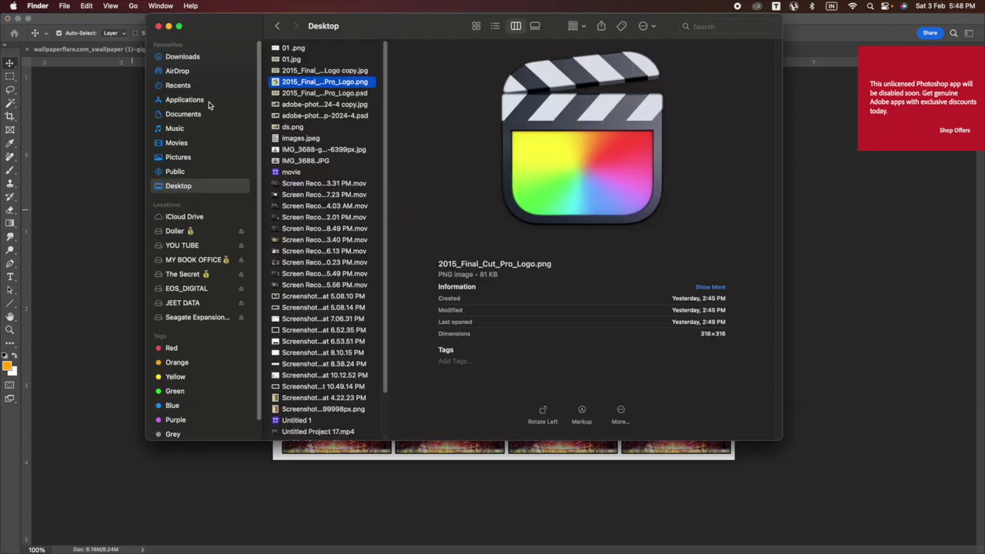
Browse Adobe Photoshop 2024 Locales/en_US/Support Files down to the Mac keyboard shortcuts files
{"action": "left_click", "coordinate": [177, 99]}
{"action": "left_click", "coordinate": [317, 82]}
{"action": "left_click", "coordinate": [444, 48]}
{"action": "left_click", "coordinate": [419, 70]}
{"action": "left_click", "coordinate": [543, 48]}
{"action": "left_click", "coordinate": [679, 48]}
{"action": "key", "text": "Right"}
{"action": "key", "text": "Down"}
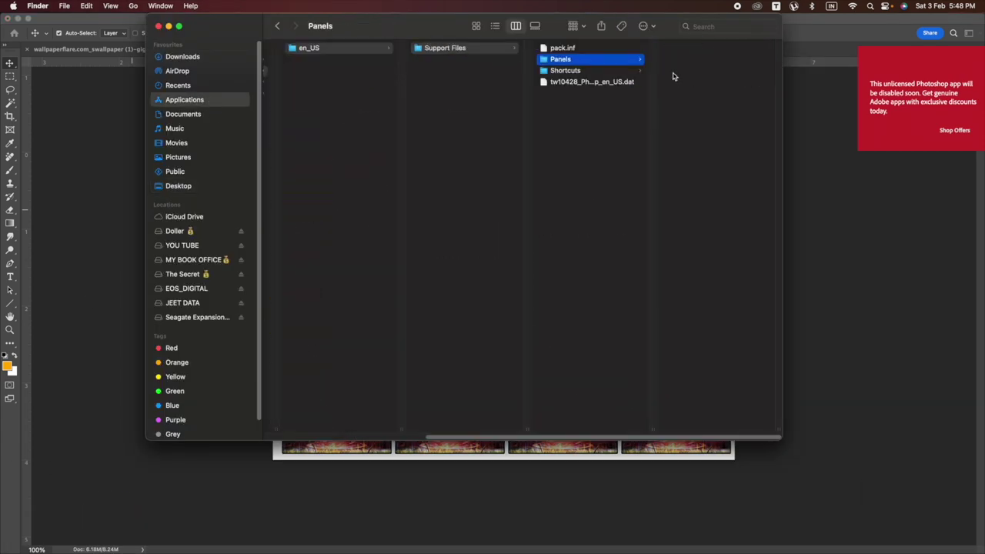
{"action": "key", "text": "Down"}
{"action": "key", "text": "Right"}
{"action": "key", "text": "super+a"}
{"action": "left_click", "coordinate": [577, 47]}
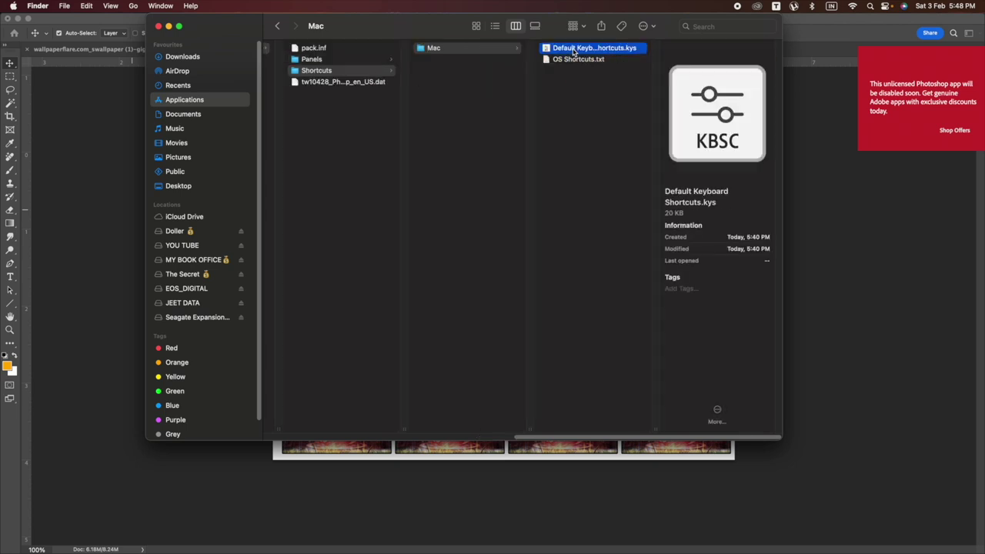
Go back up and open the Adobe Photoshop 2024 Presets folder
{"action": "left_click", "coordinate": [346, 70]}
{"action": "scroll", "coordinate": [443, 56], "scroll_direction": "left", "scroll_amount": 3}
{"action": "scroll", "coordinate": [435, 73], "scroll_direction": "left", "scroll_amount": 3}
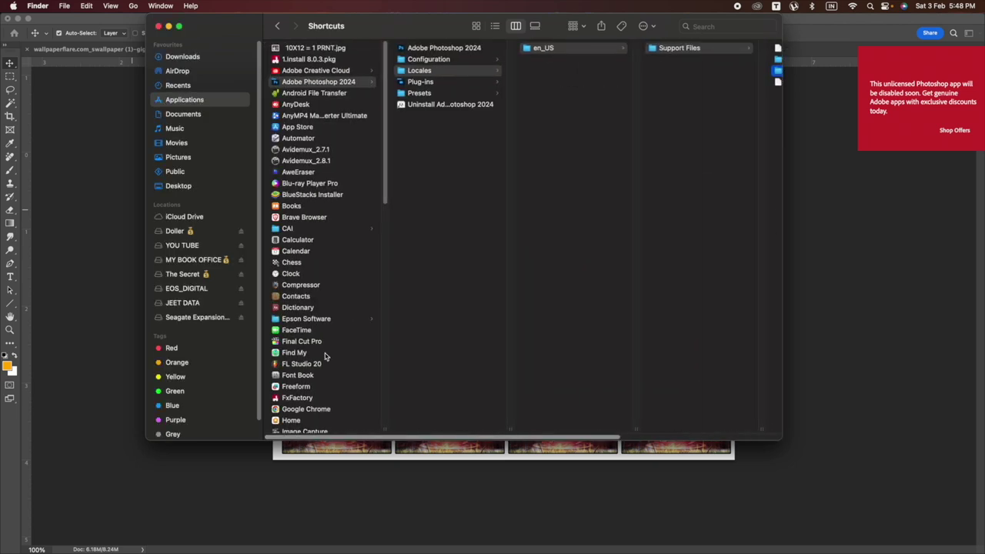
{"action": "left_click", "coordinate": [419, 93]}
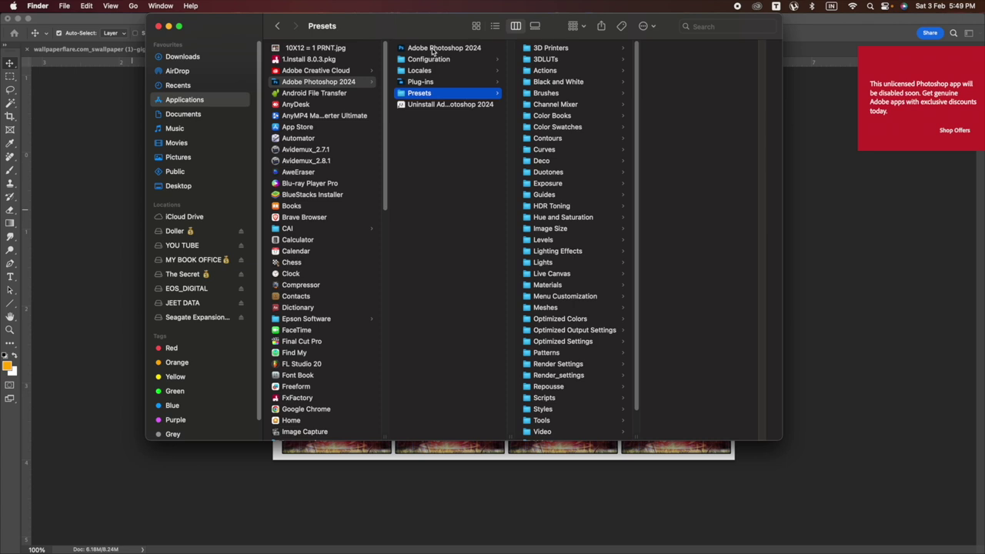
Show the Photoshop app's package contents and browse Frameworks, MacOS, Plugins and PkgInfo
{"action": "right_click", "coordinate": [433, 47]}
{"action": "left_click", "coordinate": [477, 75]}
{"action": "left_click", "coordinate": [296, 47]}
{"action": "left_click", "coordinate": [431, 70]}
{"action": "left_click", "coordinate": [426, 81]}
{"action": "left_click", "coordinate": [438, 105]}
{"action": "left_click", "coordinate": [439, 127]}
{"action": "left_click", "coordinate": [442, 117]}
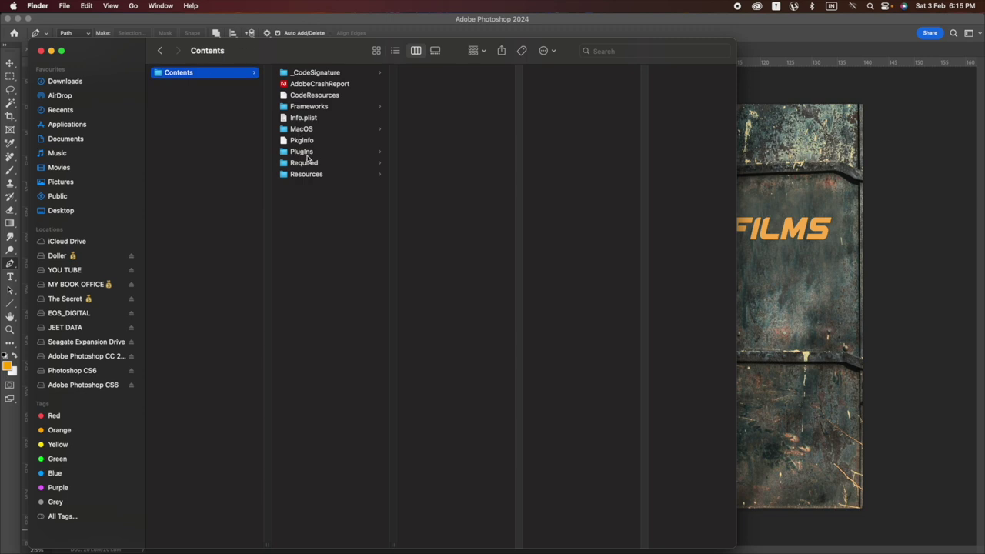
Navigate the Doller drive to 2024 > Adobe Photoshop 2024 v25.3.1 macOS installer folder
{"action": "left_click", "coordinate": [561, 95]}
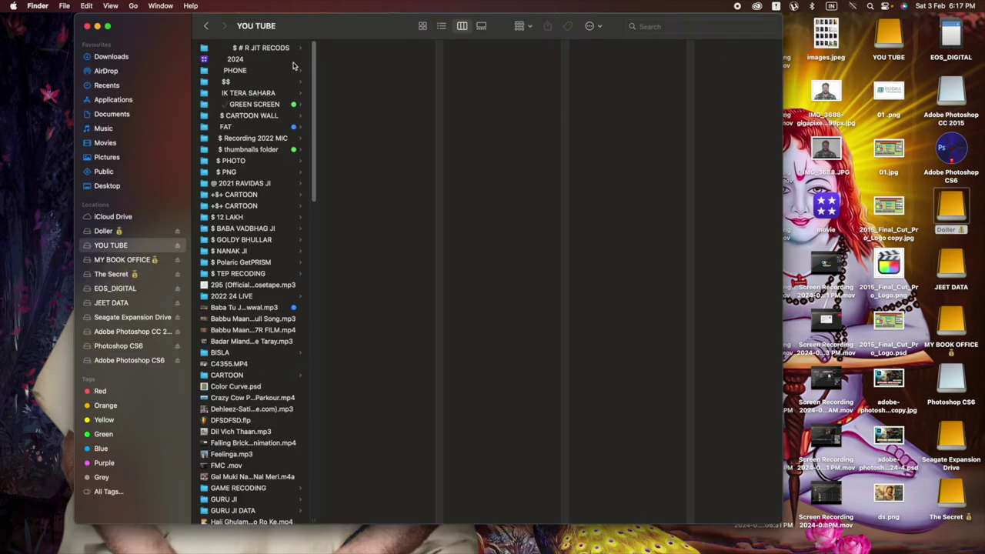
{"action": "left_click", "coordinate": [103, 231]}
{"action": "scroll", "coordinate": [265, 305], "scroll_direction": "up", "scroll_amount": 5}
{"action": "scroll", "coordinate": [264, 305], "scroll_direction": "up", "scroll_amount": 10}
{"action": "scroll", "coordinate": [265, 304], "scroll_direction": "up", "scroll_amount": 5}
{"action": "left_click", "coordinate": [230, 285]}
{"action": "left_click", "coordinate": [377, 166]}
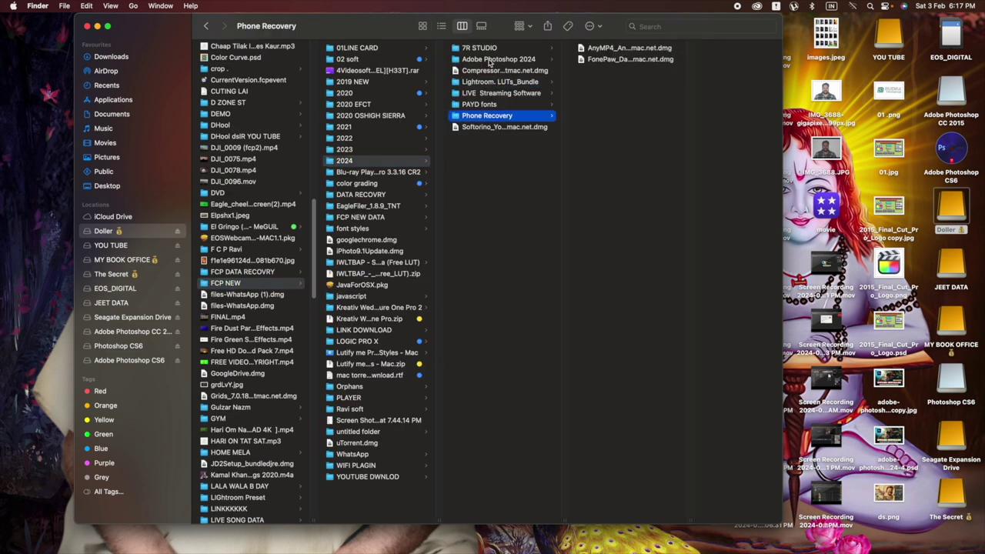
{"action": "left_click", "coordinate": [339, 103]}
{"action": "left_click", "coordinate": [467, 59]}
Run the Build folder's Install.pkg with admin authorization, then open the Adobe Photoshop 2024 folder
{"action": "left_click", "coordinate": [562, 82]}
{"action": "left_click", "coordinate": [592, 47]}
{"action": "left_click", "coordinate": [683, 58]}
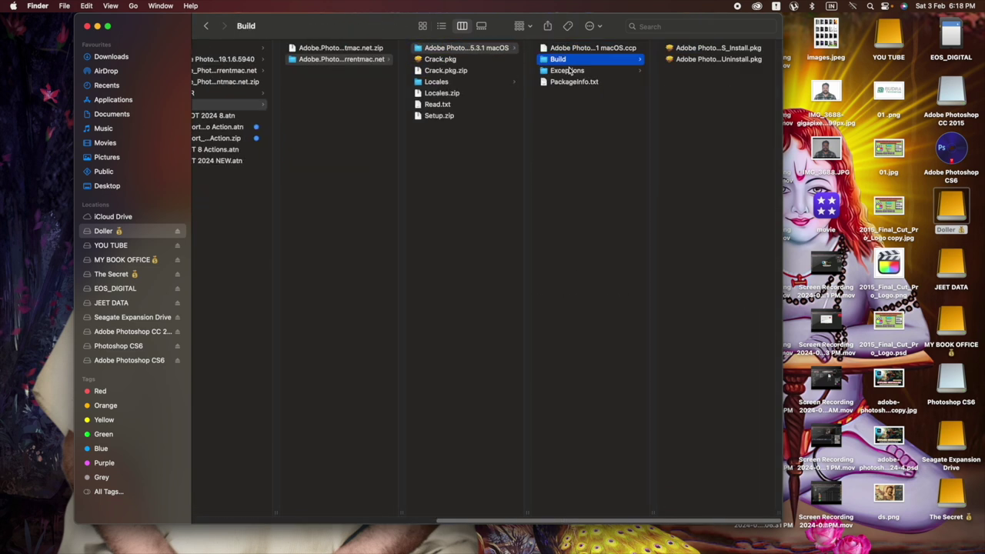
{"action": "double_click", "coordinate": [770, 47]}
{"action": "left_click", "coordinate": [623, 340]}
{"action": "key", "text": "Return"}
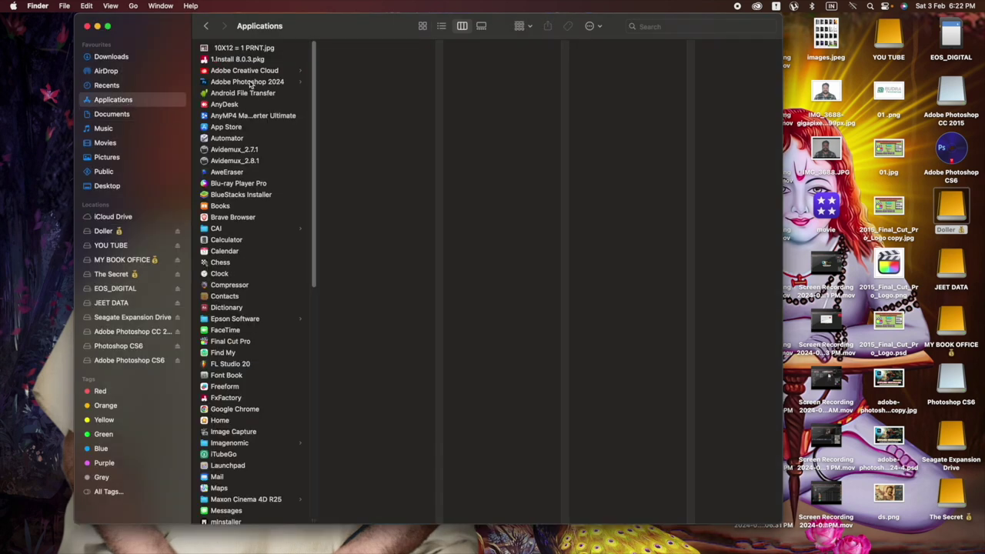
{"action": "left_click", "coordinate": [249, 83]}
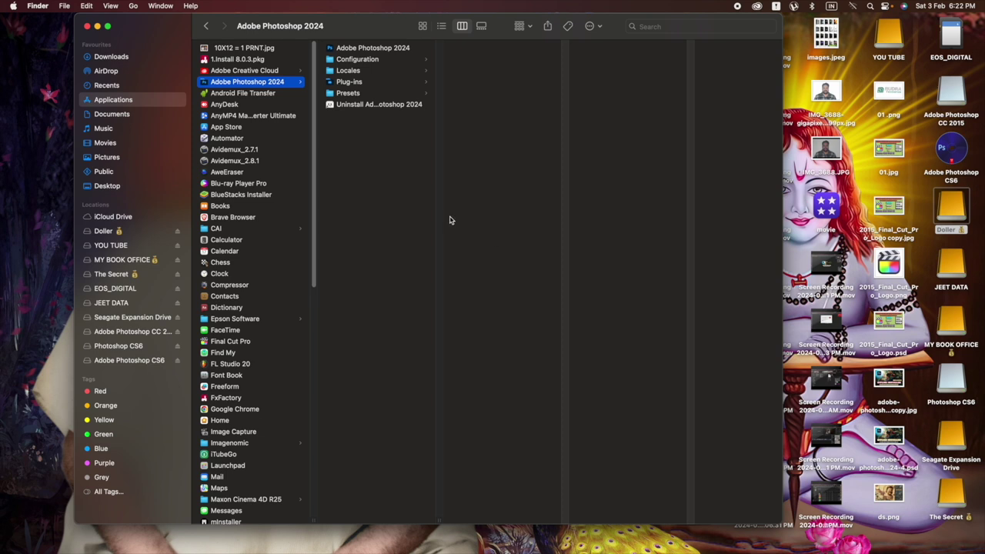
Show the Adobe Photoshop 2024 app's package contents and open its Contents folder
{"action": "left_click", "coordinate": [389, 60]}
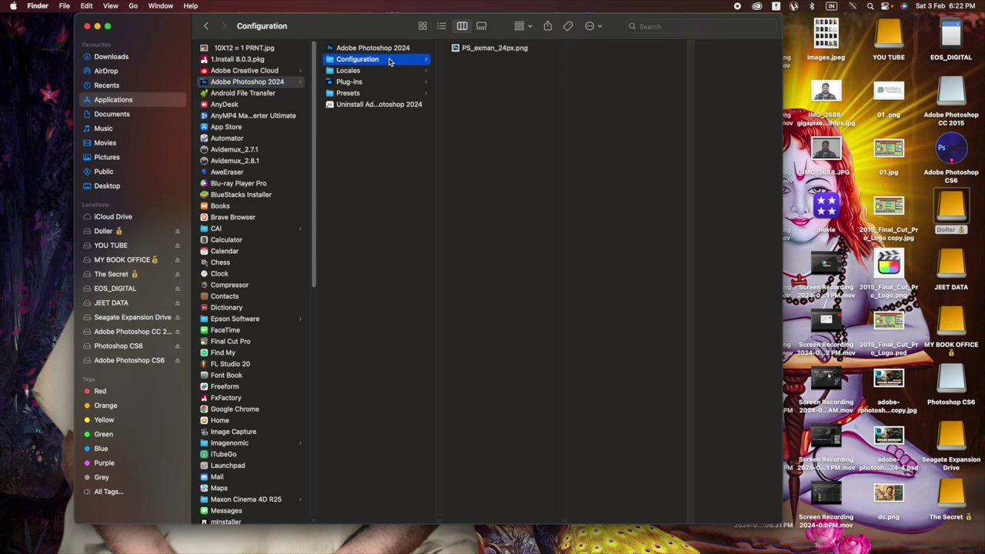
{"action": "left_click", "coordinate": [393, 49]}
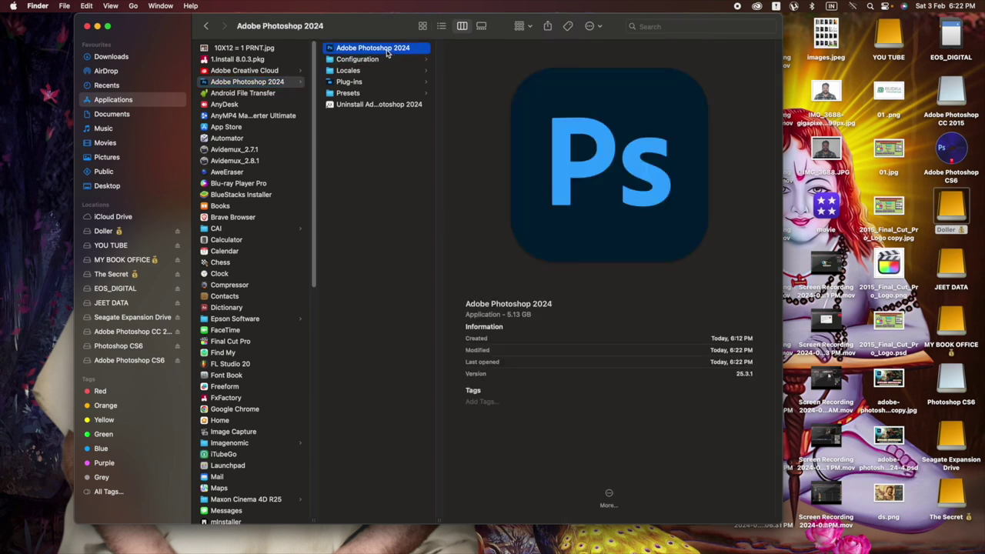
{"action": "right_click", "coordinate": [387, 50]}
{"action": "left_click", "coordinate": [412, 67]}
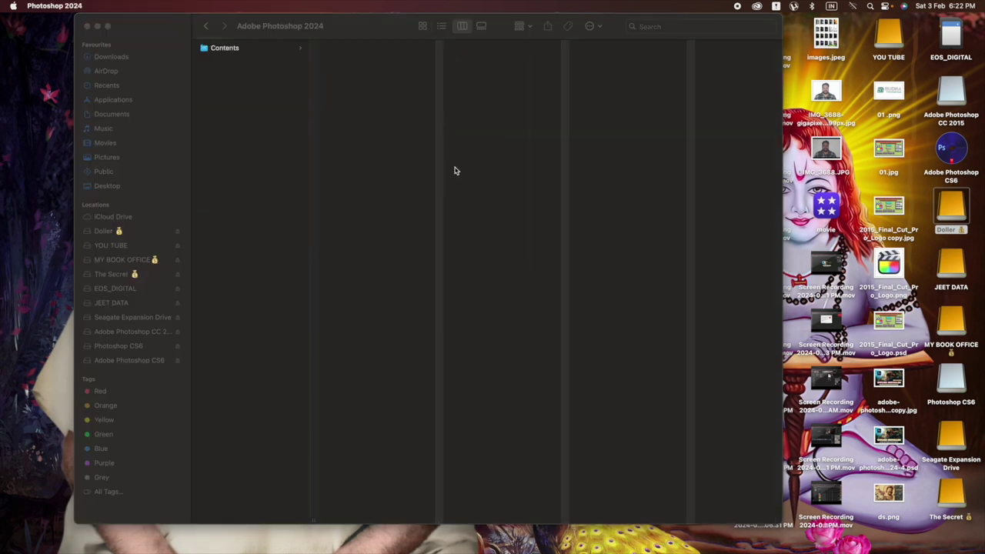
{"action": "left_click", "coordinate": [262, 49]}
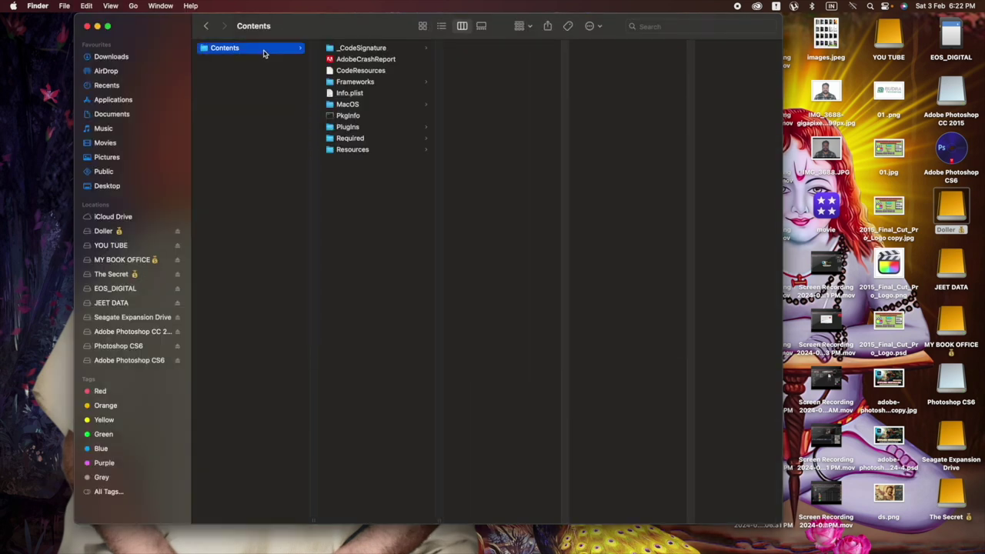
Browse Resources, Required, PlugIns, MacOS and Frameworks, then view the CodeResources file details
{"action": "left_click", "coordinate": [378, 150]}
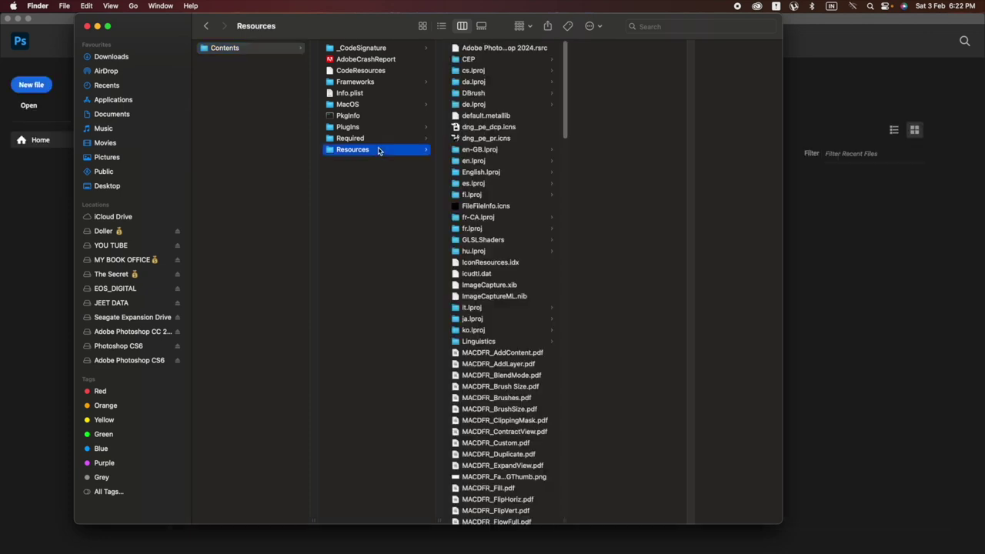
{"action": "left_click", "coordinate": [375, 138]}
{"action": "left_click", "coordinate": [375, 129]}
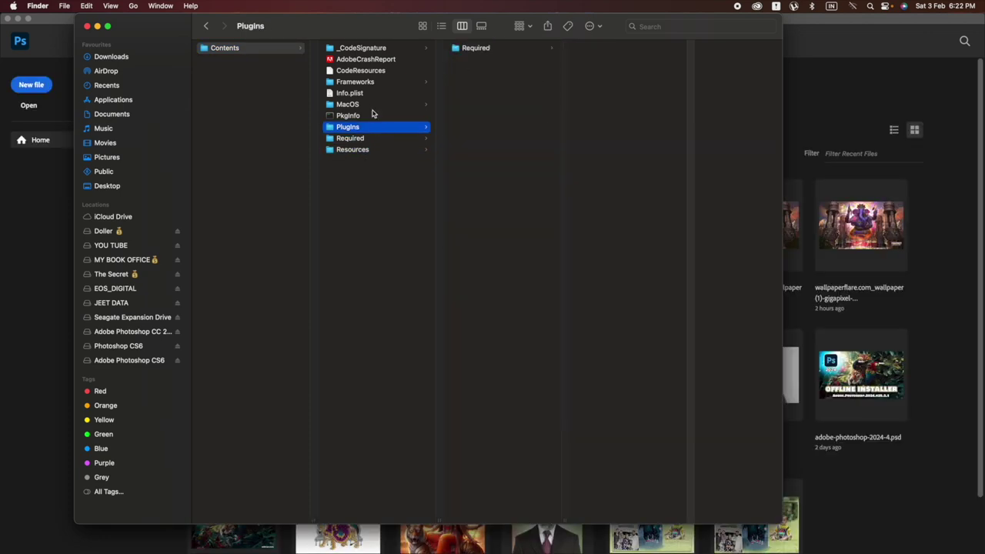
{"action": "left_click", "coordinate": [372, 105]}
{"action": "left_click", "coordinate": [375, 82]}
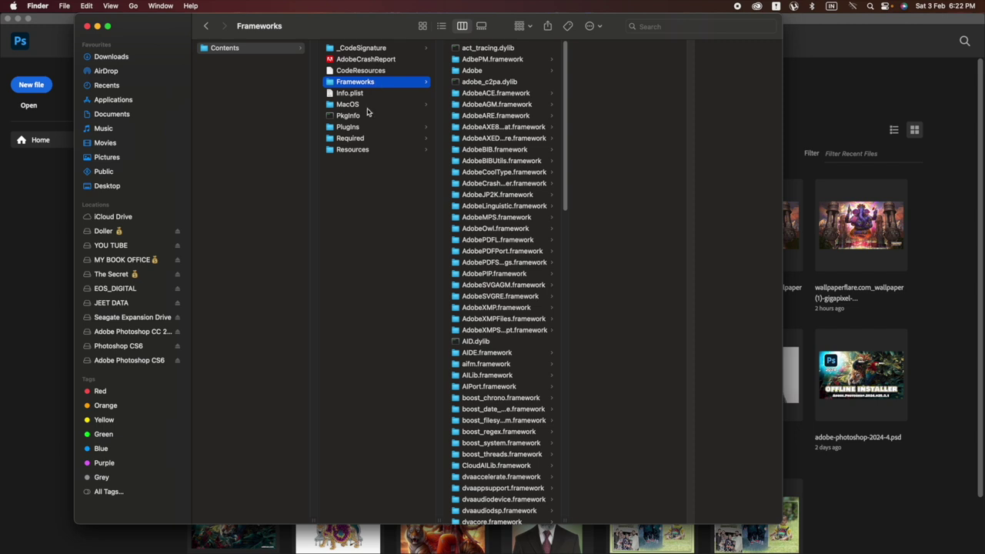
{"action": "left_click", "coordinate": [366, 139]}
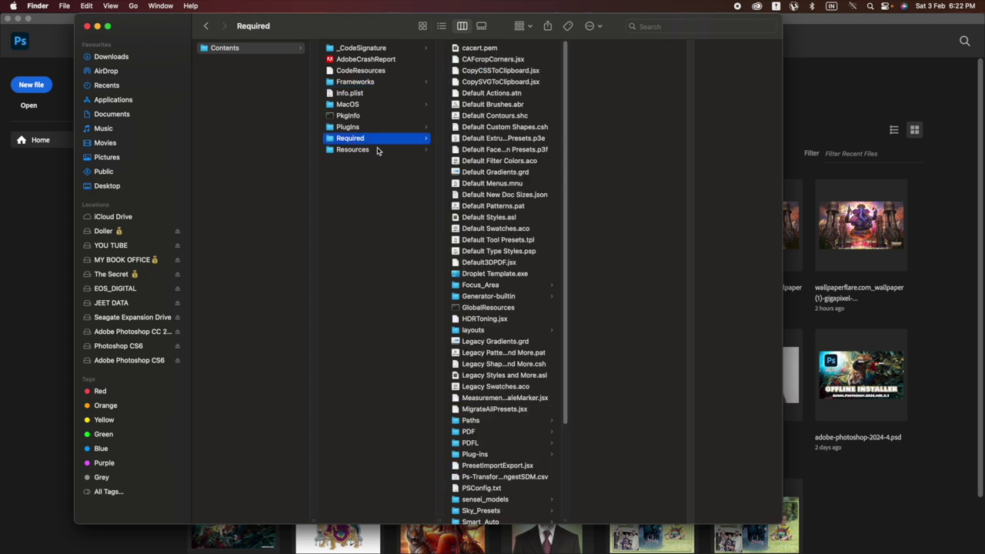
{"action": "left_click", "coordinate": [377, 150]}
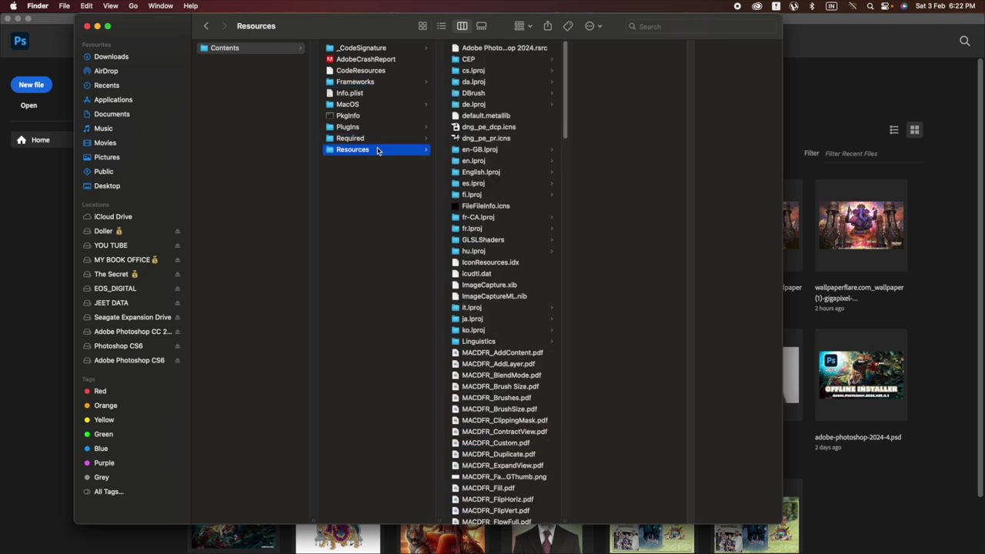
{"action": "left_click", "coordinate": [363, 127]}
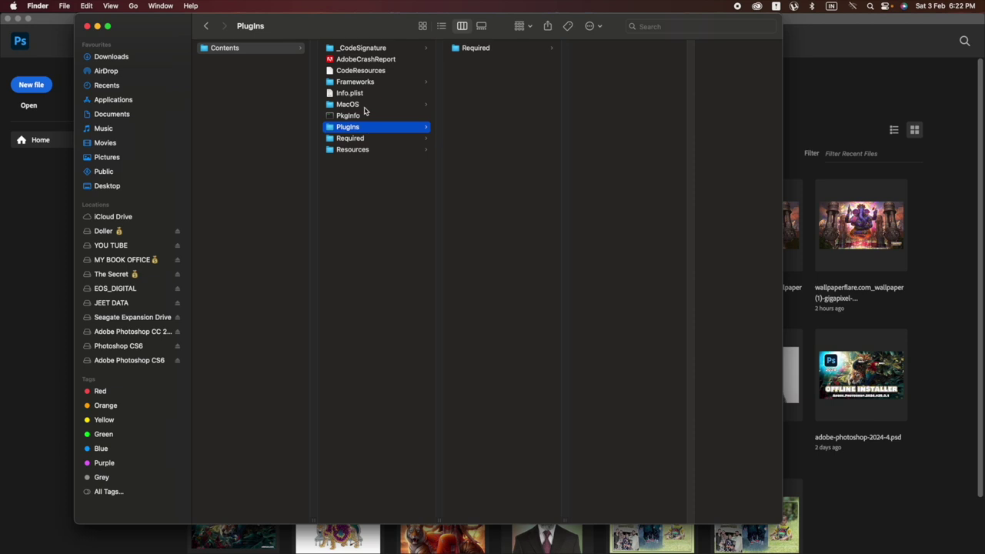
{"action": "left_click", "coordinate": [364, 106]}
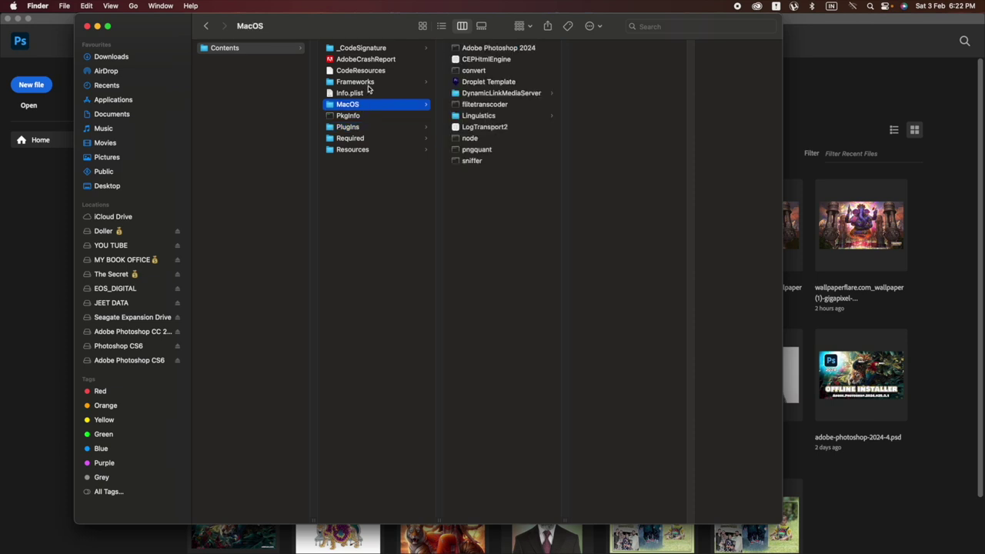
{"action": "left_click", "coordinate": [373, 82]}
{"action": "left_click", "coordinate": [377, 72]}
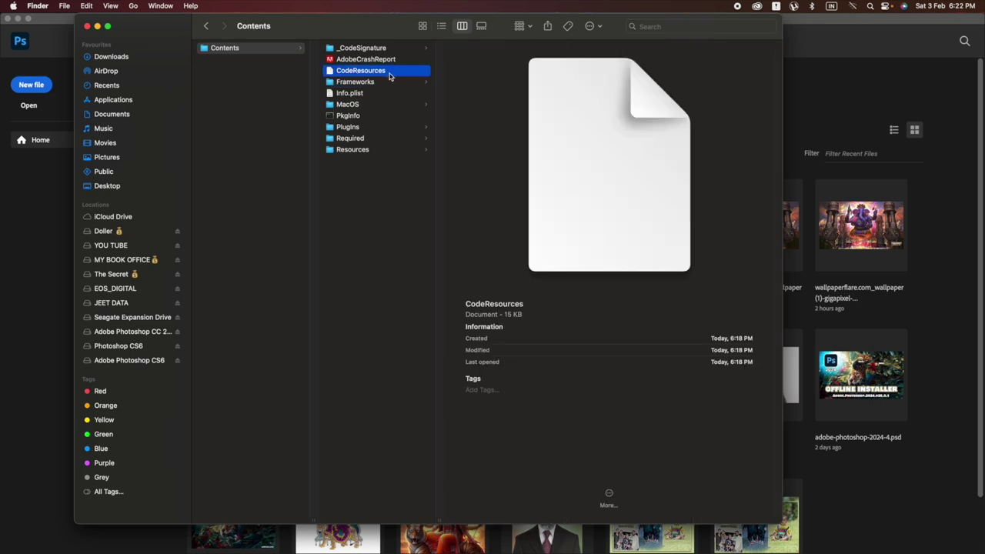
Briefly switch to Photoshop, then return to inspect AdobeCrashReport and CodeResources
{"action": "left_click", "coordinate": [3, 235]}
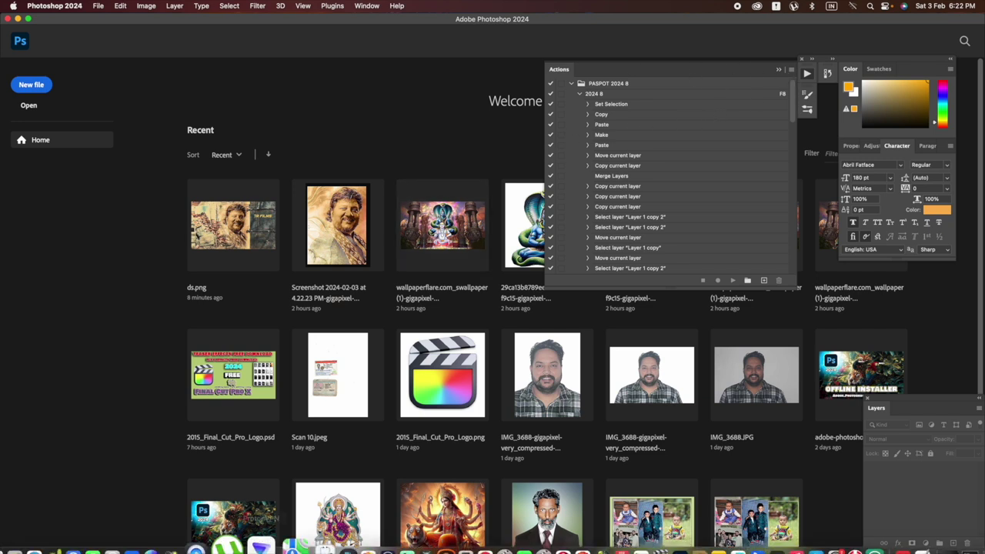
{"action": "left_click", "coordinate": [23, 523]}
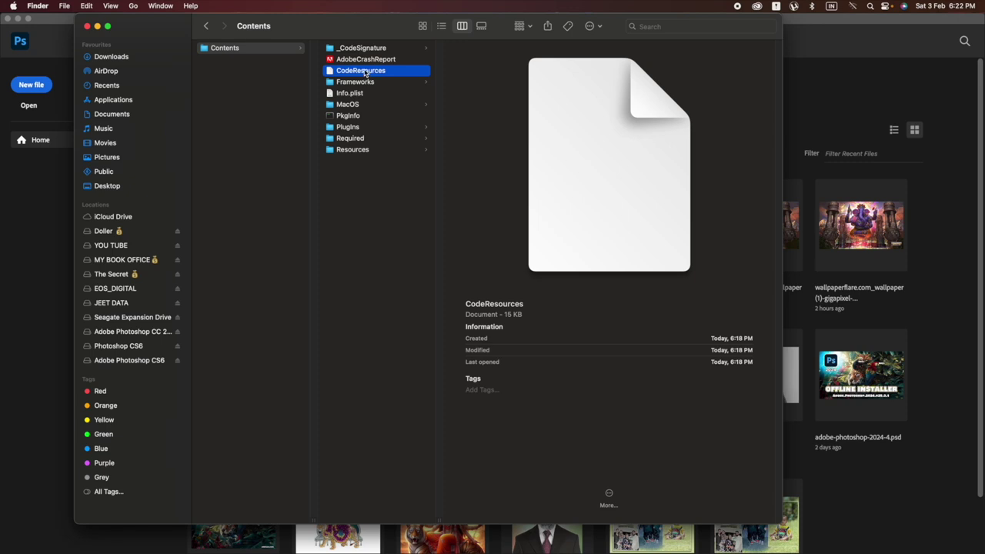
{"action": "left_click", "coordinate": [403, 60]}
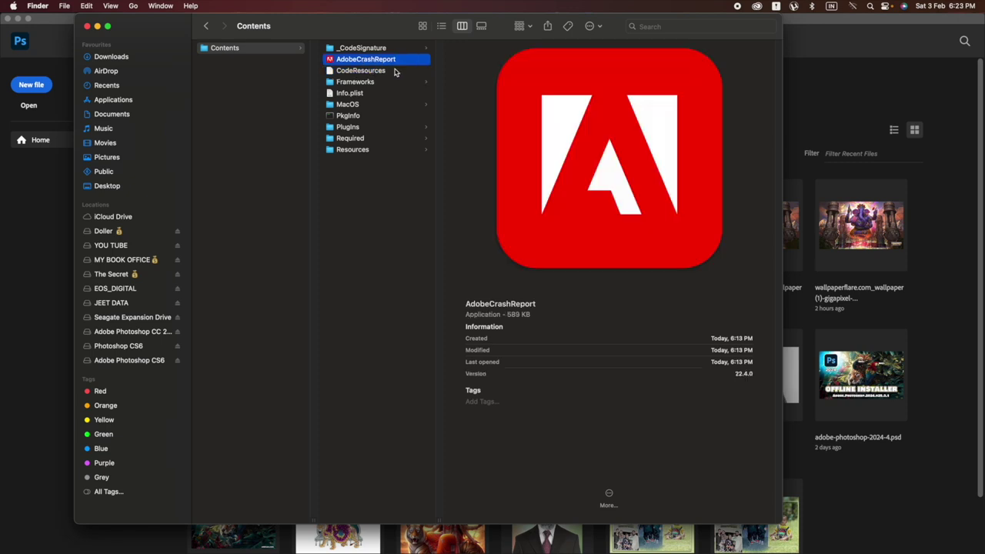
{"action": "left_click", "coordinate": [395, 71]}
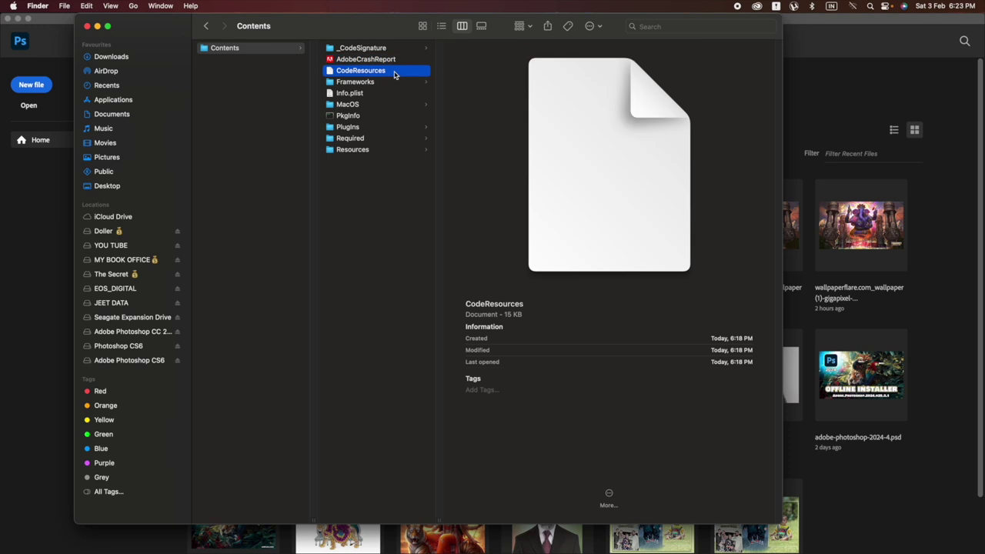
Move CodeResources from the Photoshop Contents folder to the Bin, authorizing with the admin password
{"action": "right_click", "coordinate": [373, 71]}
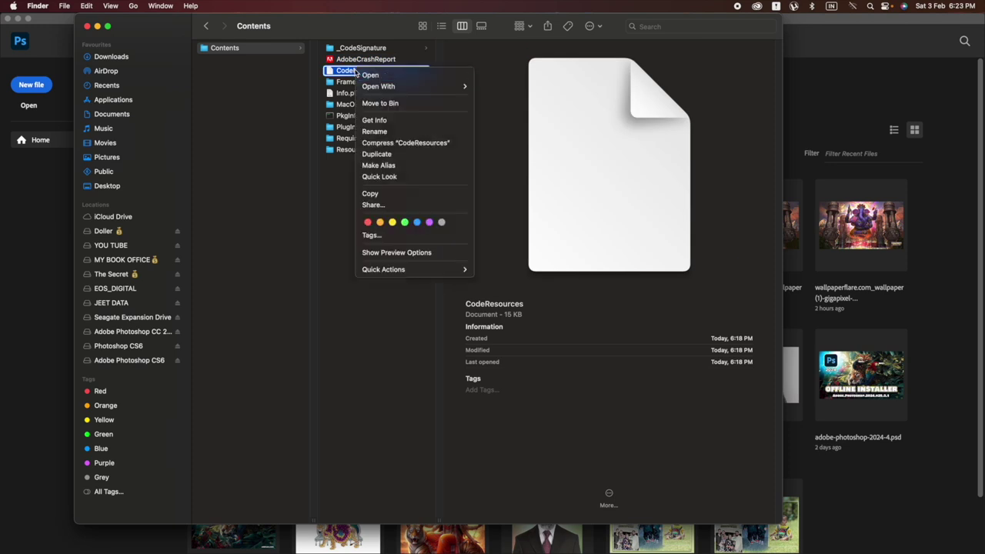
{"action": "left_click", "coordinate": [389, 105]}
{"action": "type", "text": "•"}
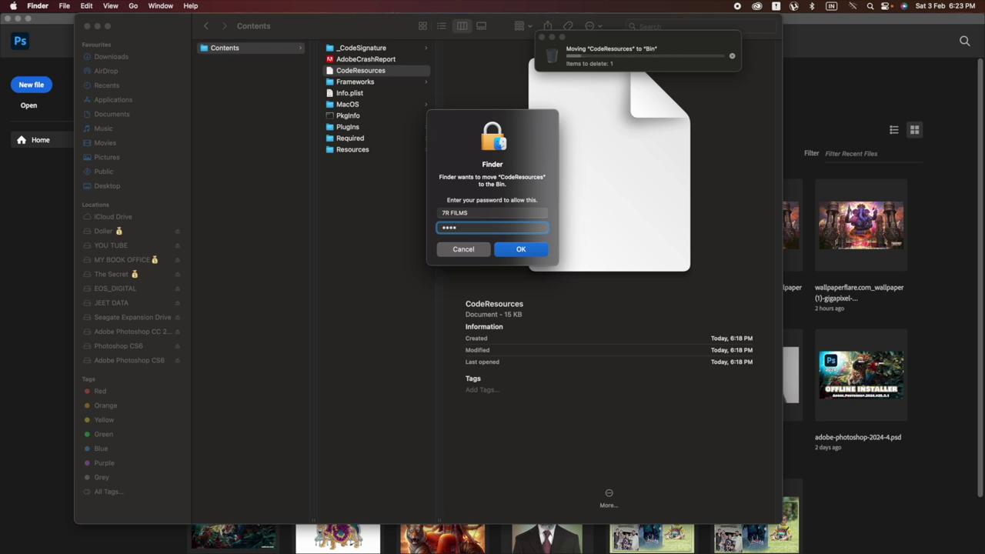
{"action": "key", "text": "Return"}
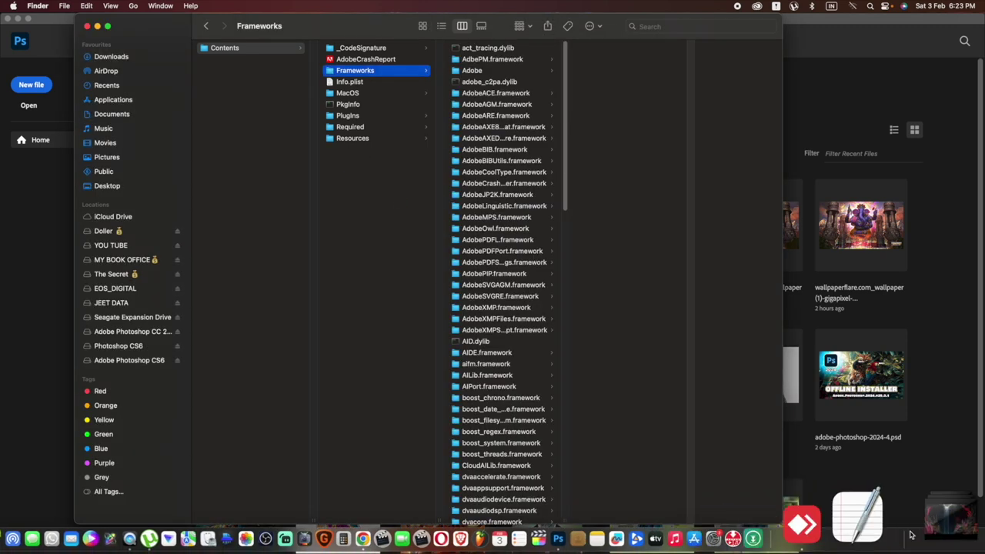
Permanently empty the Bin, then bring Photoshop forward and check the Wi-Fi status
{"action": "right_click", "coordinate": [960, 507]}
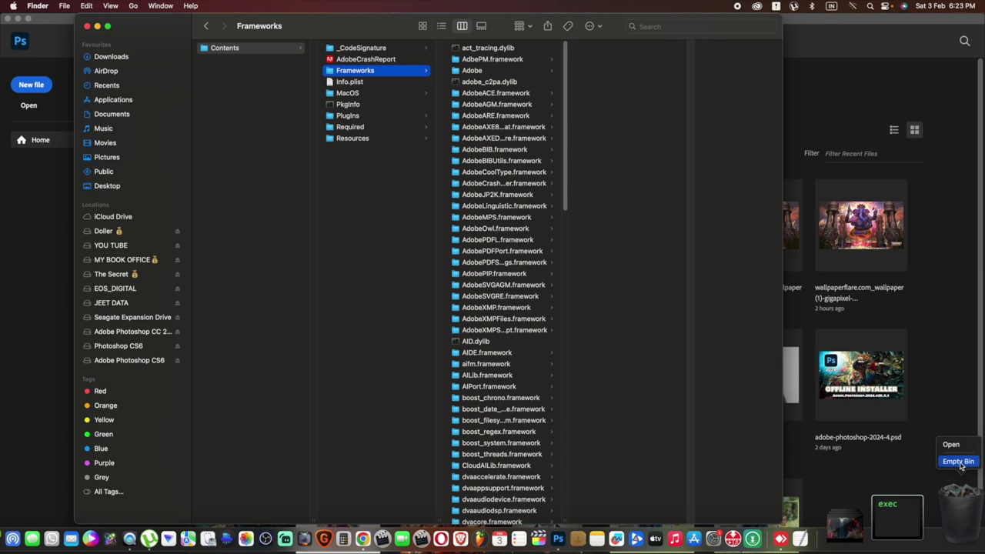
{"action": "left_click", "coordinate": [960, 462]}
{"action": "left_click", "coordinate": [524, 223]}
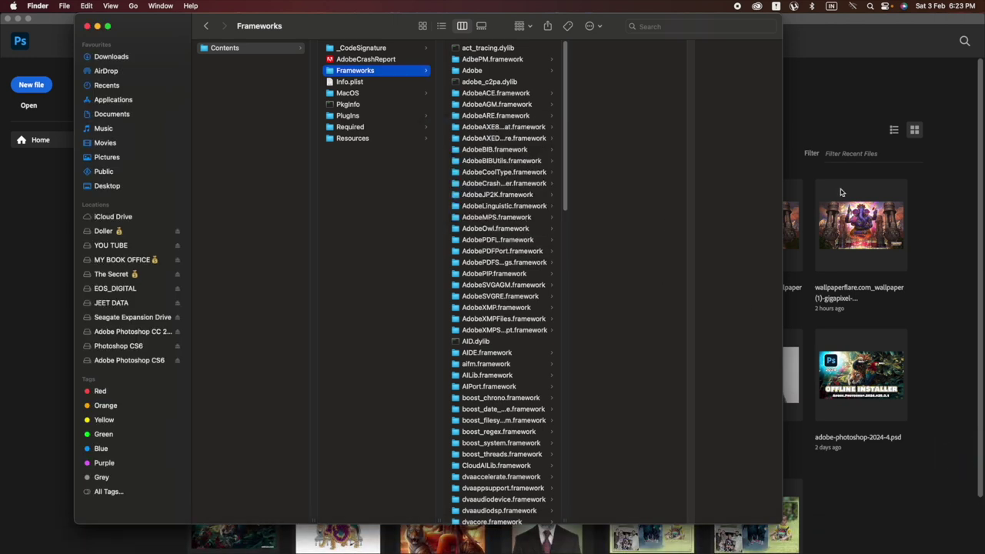
{"action": "left_click", "coordinate": [840, 192]}
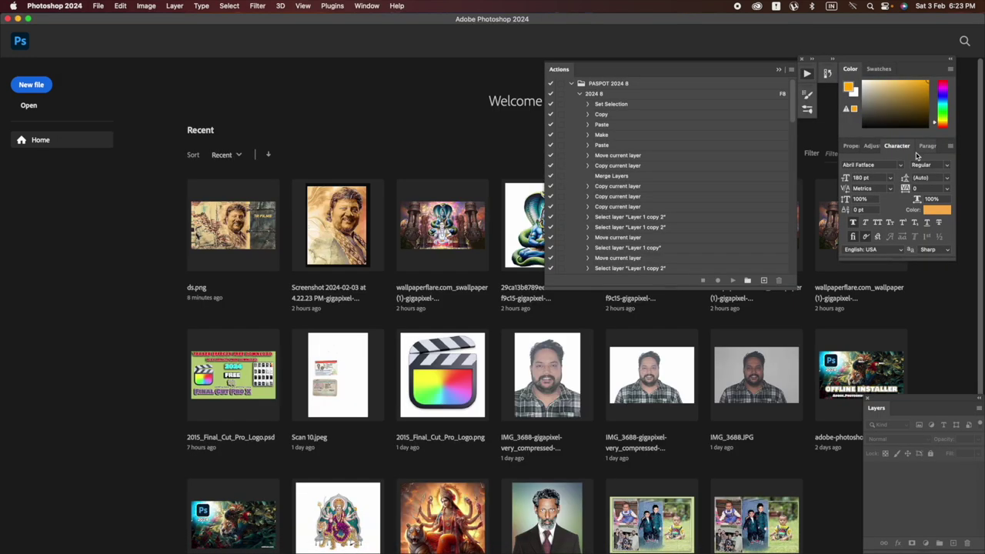
{"action": "left_click", "coordinate": [851, 6]}
In PlugIns > Required > Extensions, select FastCore.plugin and MMXCore.plugin and move them to the Bin
{"action": "left_click", "coordinate": [416, 201]}
{"action": "left_click", "coordinate": [337, 225]}
{"action": "left_click", "coordinate": [82, 529]}
{"action": "left_click", "coordinate": [347, 116]}
{"action": "left_click", "coordinate": [475, 47]}
{"action": "left_click", "coordinate": [604, 70]}
{"action": "left_click", "coordinate": [677, 43]}
{"action": "left_click", "coordinate": [593, 66], "text": "super"}
{"action": "key", "text": "super+BackSpace"}
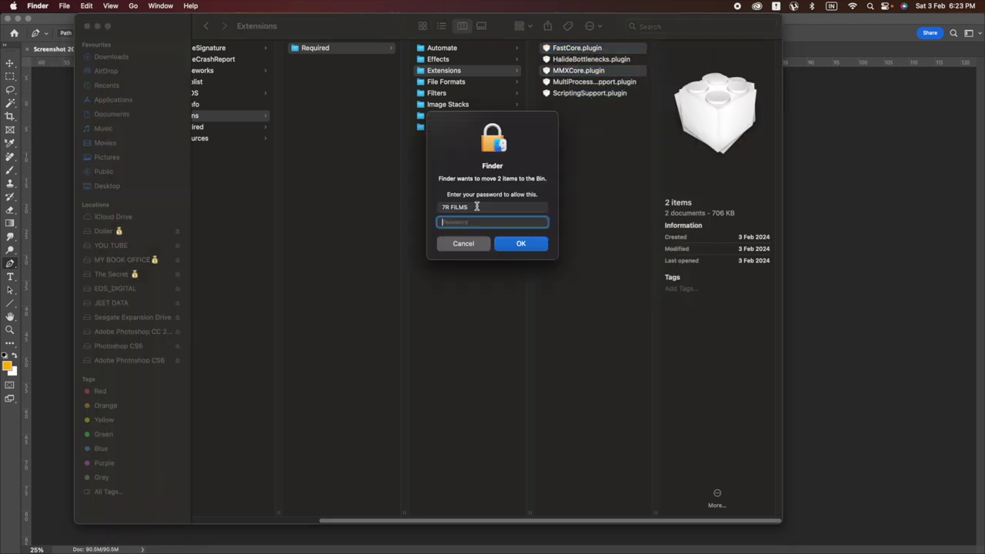
{"action": "mouse_move", "coordinate": [492, 550]}
{"action": "left_click", "coordinate": [952, 504]}
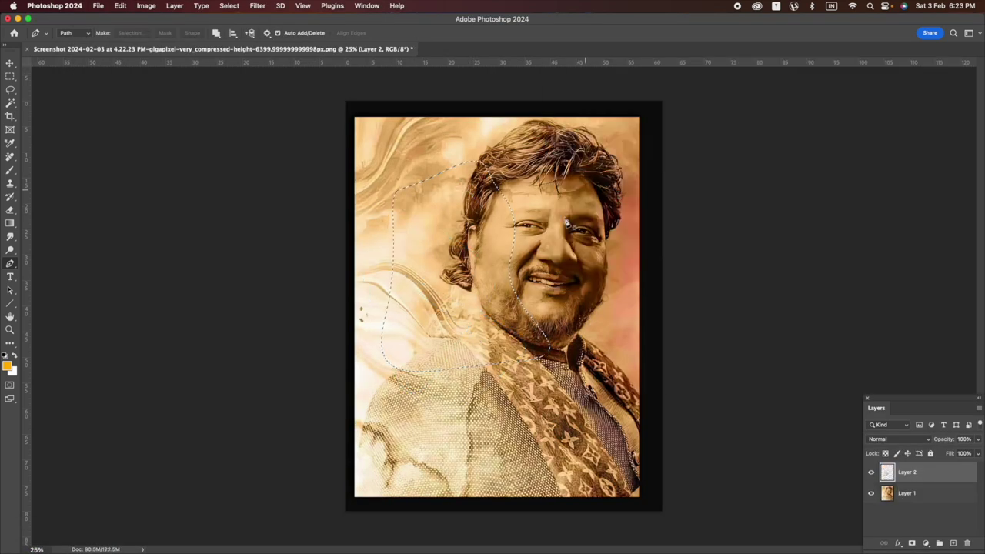
Open the logo psd from the Desktop in Photoshop
{"action": "left_click", "coordinate": [44, 534]}
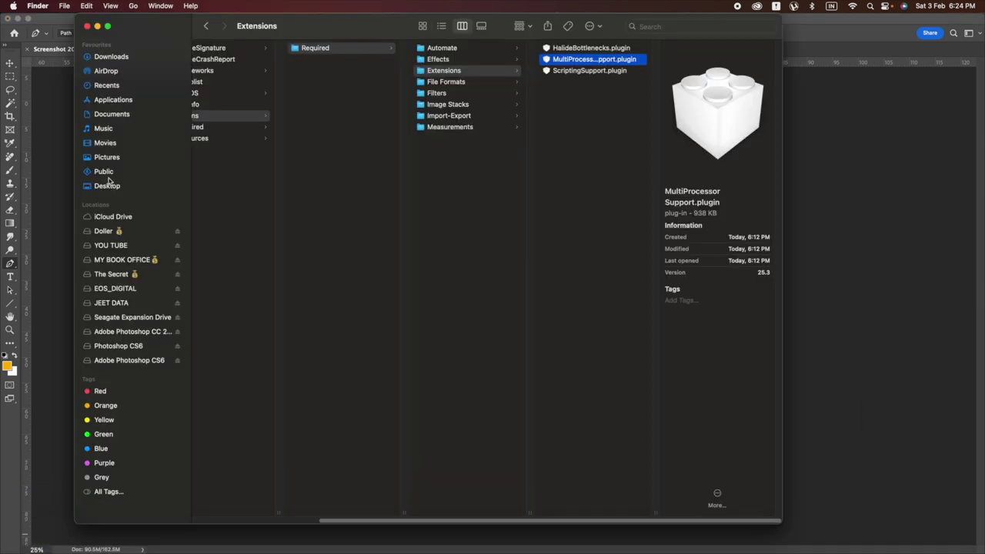
{"action": "left_click", "coordinate": [107, 185]}
{"action": "left_click", "coordinate": [263, 103]}
{"action": "right_click", "coordinate": [237, 92]}
{"action": "left_click", "coordinate": [361, 108]}
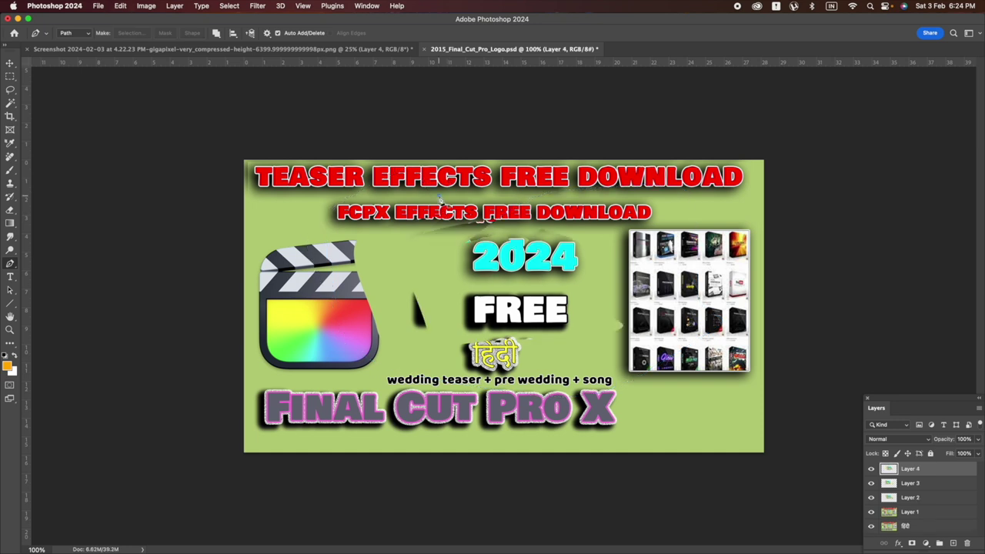
Check the Bin's contents, then jump to the user Library folder
{"action": "left_click", "coordinate": [44, 533]}
{"action": "left_click", "coordinate": [151, 89]}
{"action": "left_click", "coordinate": [259, 5]}
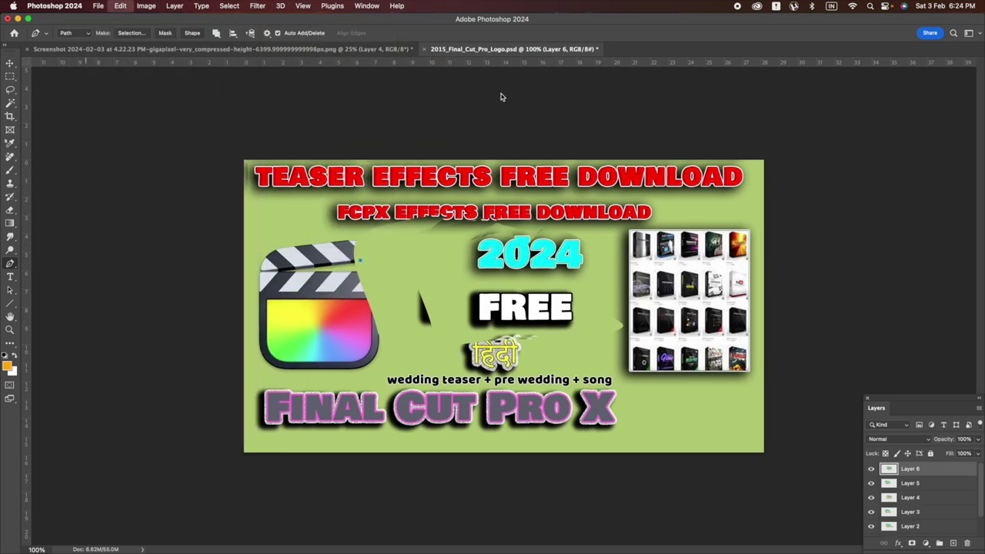
{"action": "left_click", "coordinate": [134, 6]}
{"action": "left_click", "coordinate": [161, 118], "text": "alt"}
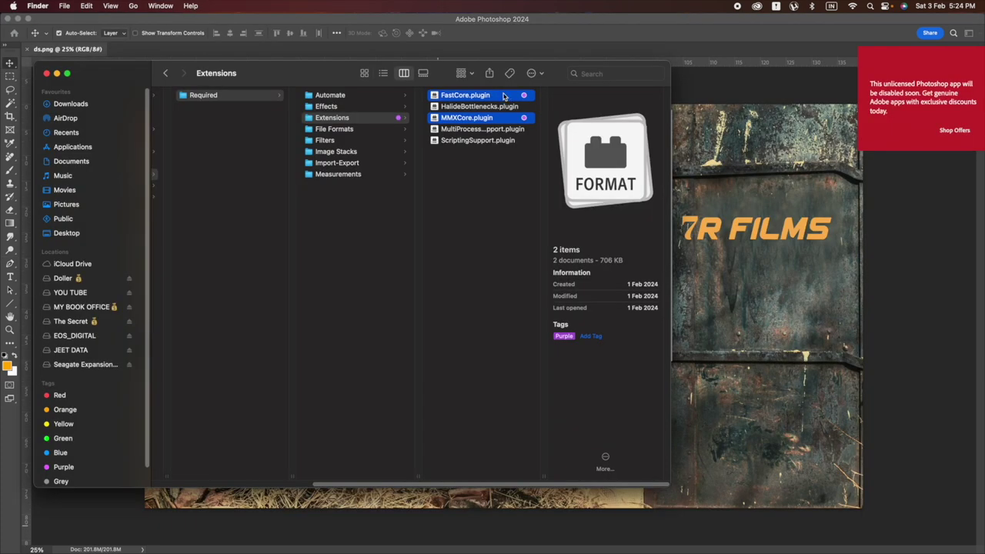
Send the two selected plugins to the Bin with the admin password and close the Finder window
{"action": "right_click", "coordinate": [504, 95]}
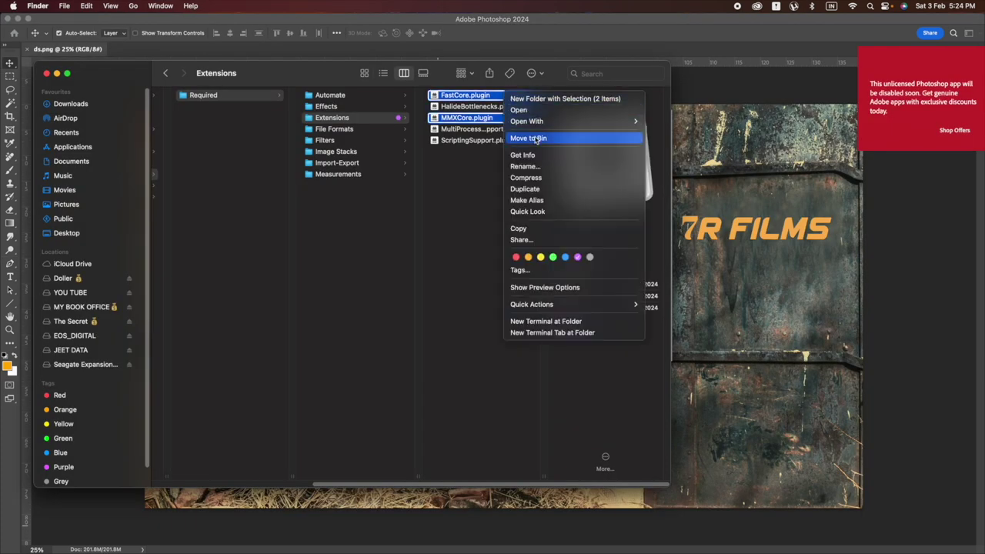
{"action": "left_click", "coordinate": [523, 129]}
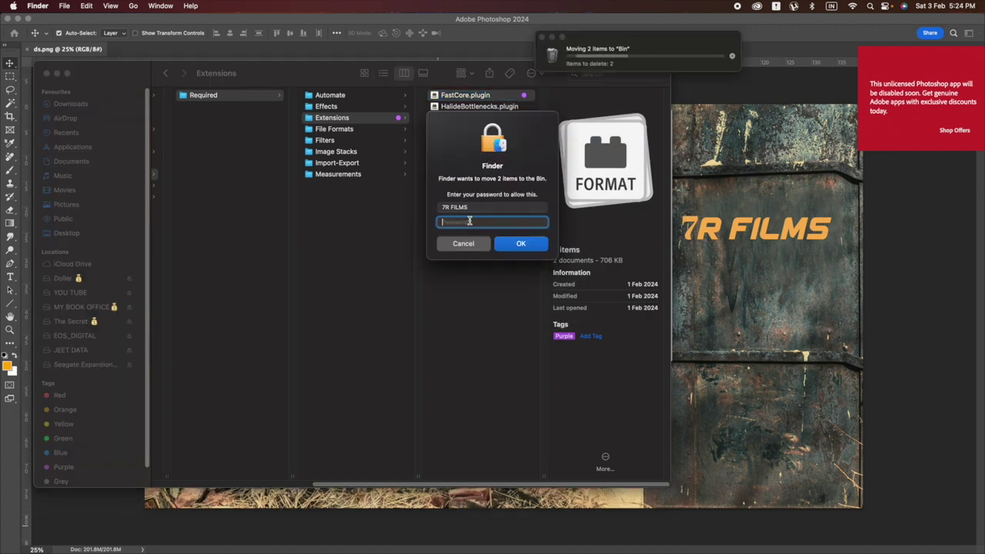
{"action": "key", "text": "Return"}
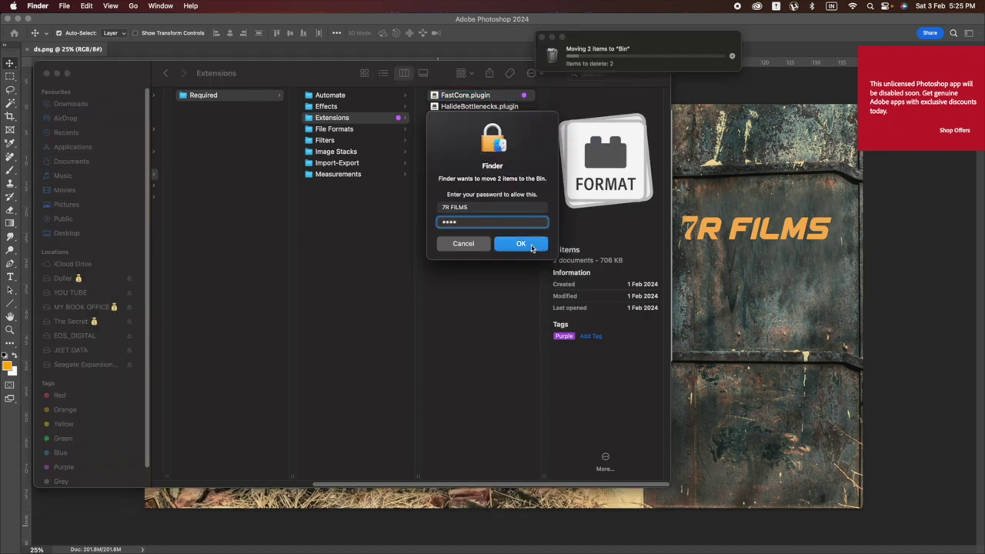
{"action": "left_click_drag", "start_coordinate": [164, 76], "coordinate": [386, 103]}
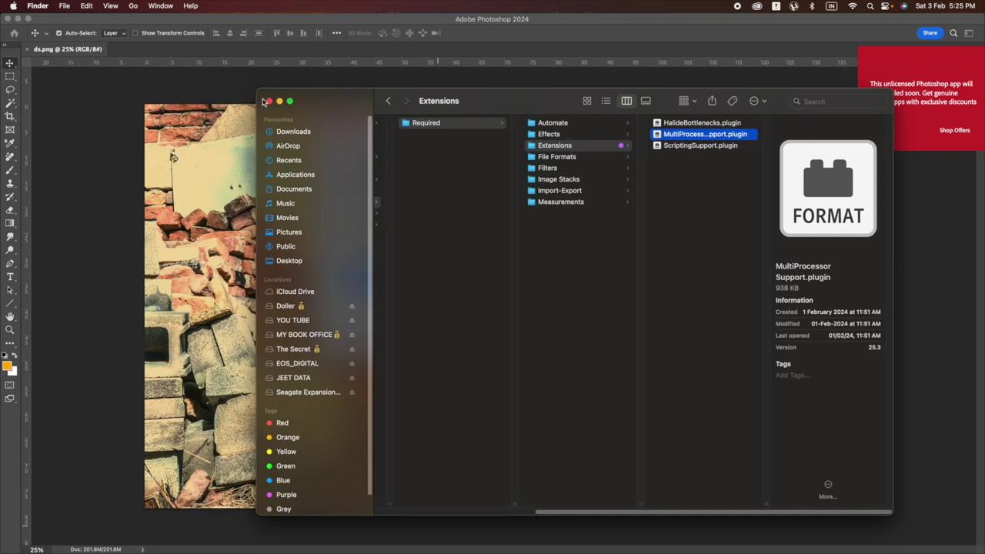
{"action": "left_click", "coordinate": [267, 100]}
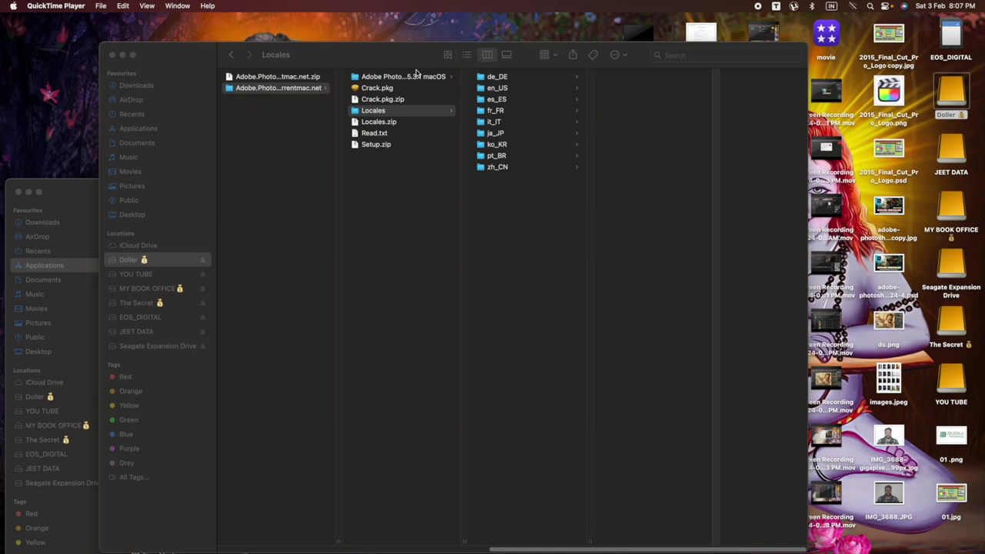
Open Adobe Photoshop 2024 v25.3.1 macOS > Build and select the Install package
{"action": "left_click", "coordinate": [414, 76]}
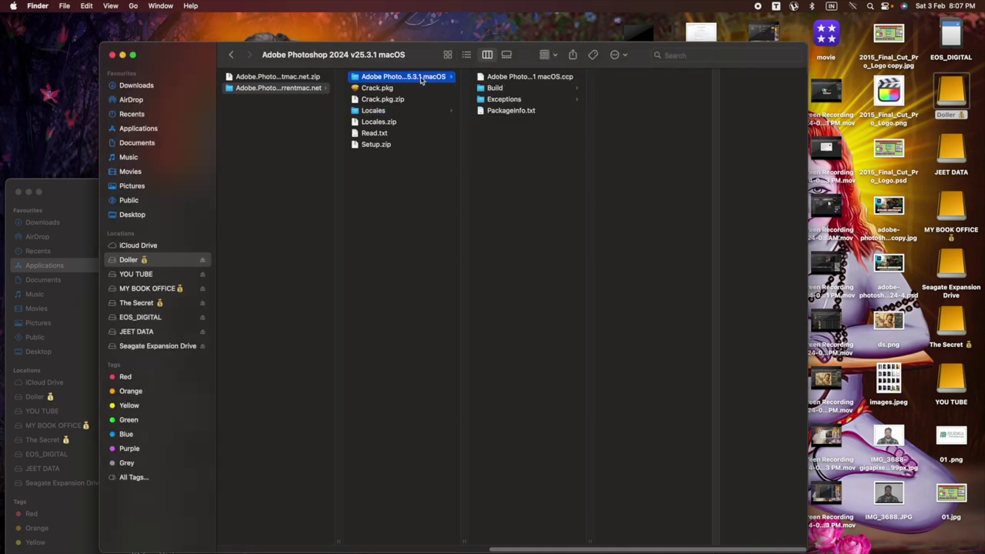
{"action": "left_click", "coordinate": [517, 100]}
{"action": "left_click", "coordinate": [524, 89]}
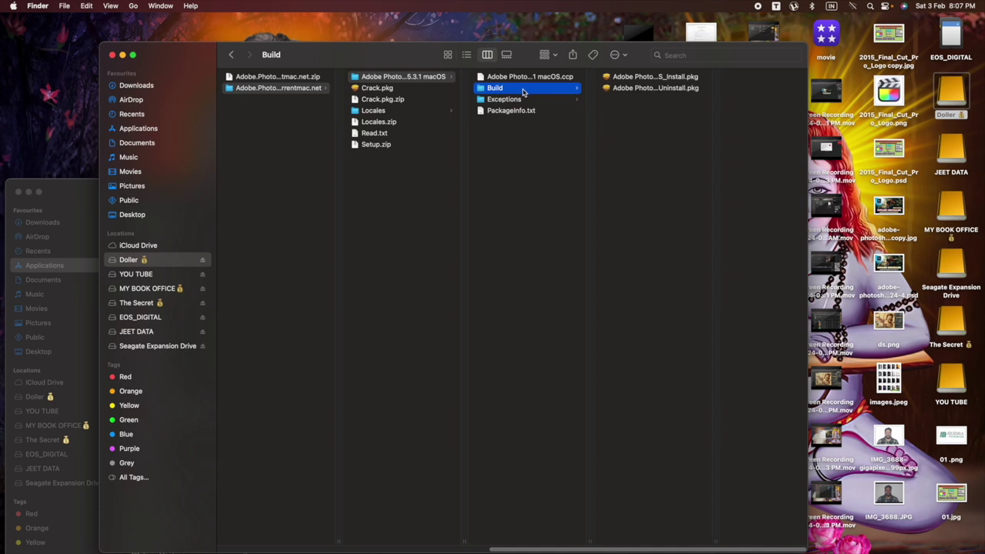
{"action": "left_click", "coordinate": [671, 78]}
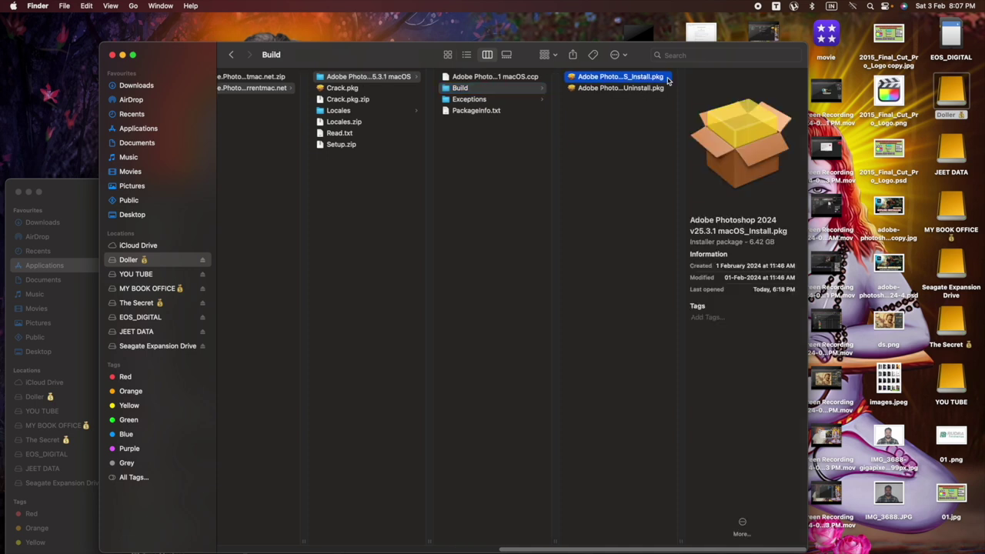
Install Photoshop 2024 v25.3.1 onto Macintosh HD with admin authorization and close the installer on success
{"action": "double_click", "coordinate": [599, 82]}
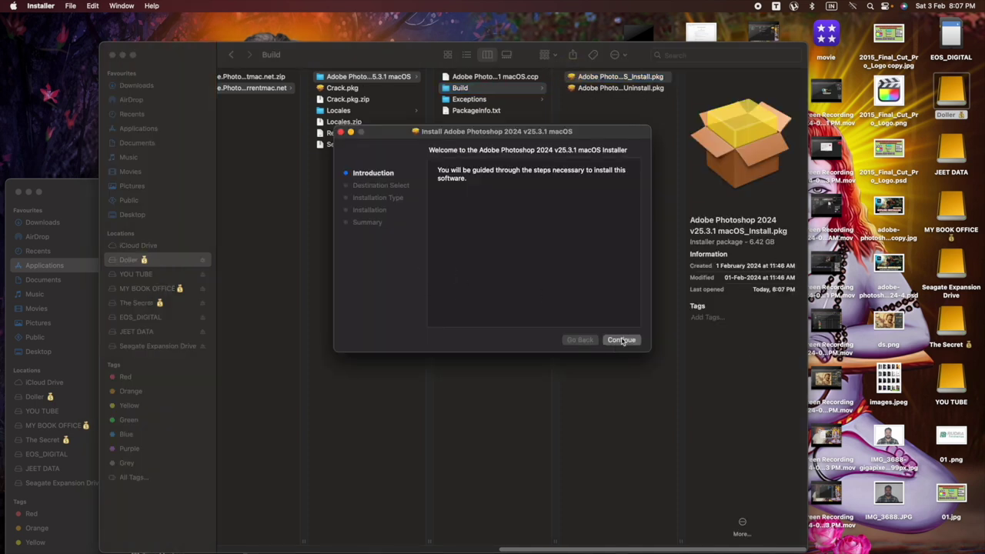
{"action": "left_click", "coordinate": [622, 340]}
{"action": "left_click", "coordinate": [635, 340]}
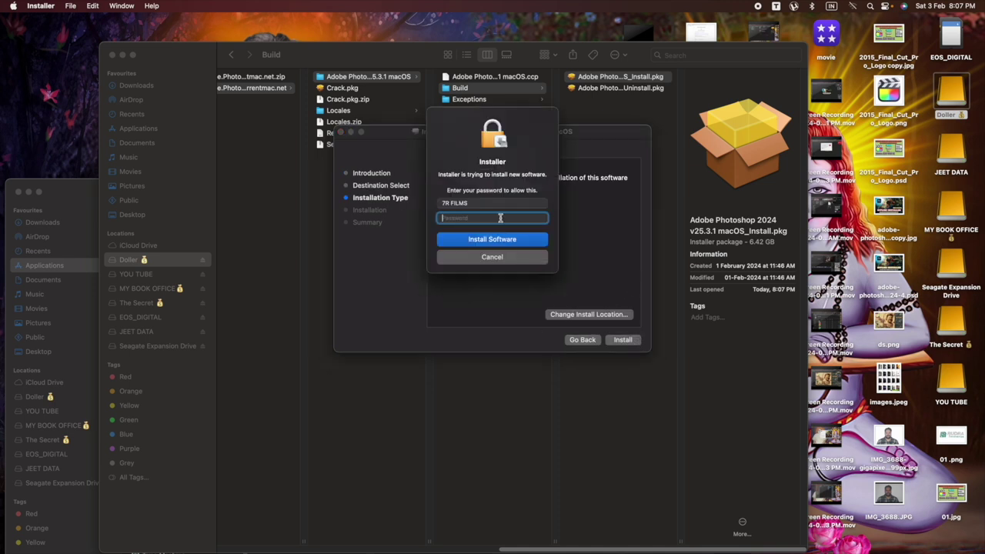
{"action": "left_click", "coordinate": [496, 239]}
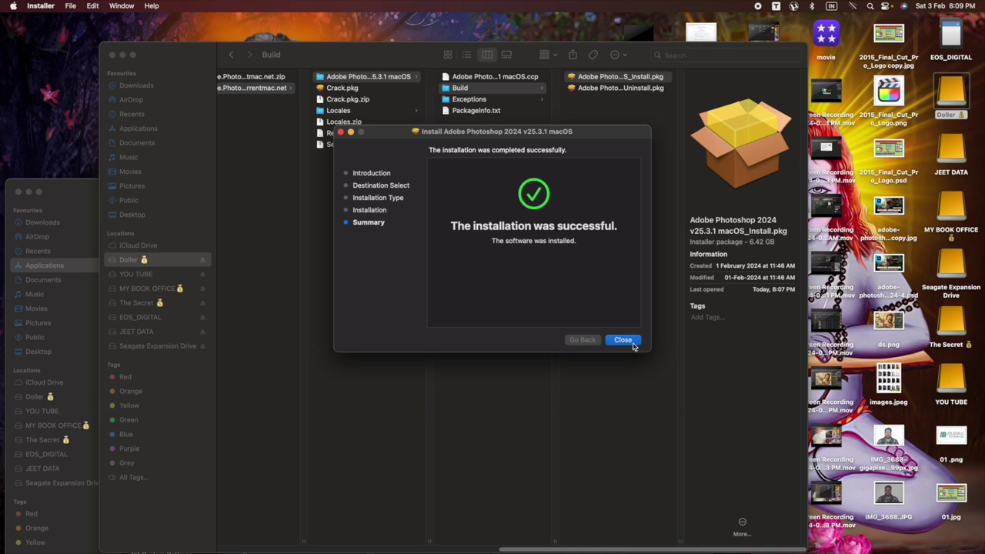
{"action": "left_click", "coordinate": [623, 340]}
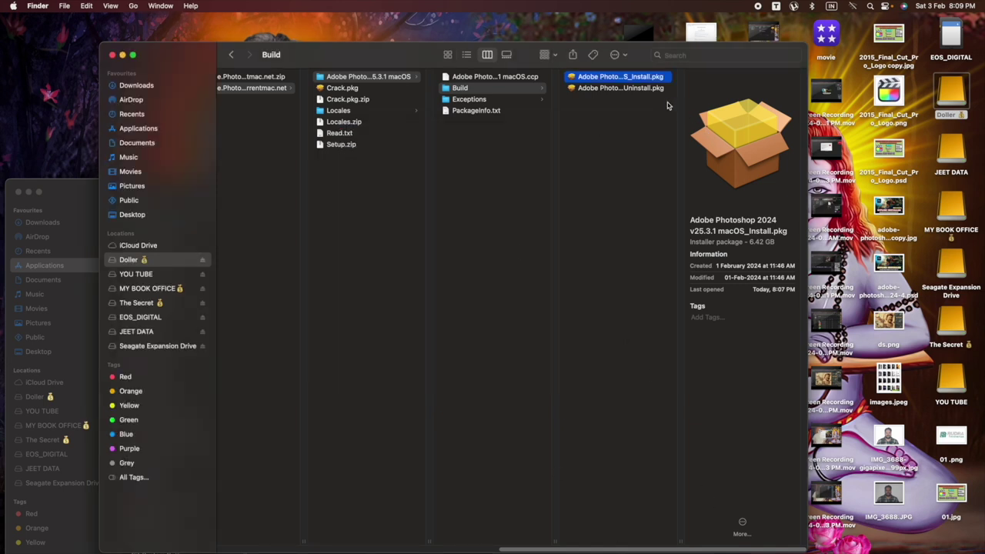
Launch Crack.pkg and choose only the Photoshop v25x package
{"action": "left_click", "coordinate": [342, 87]}
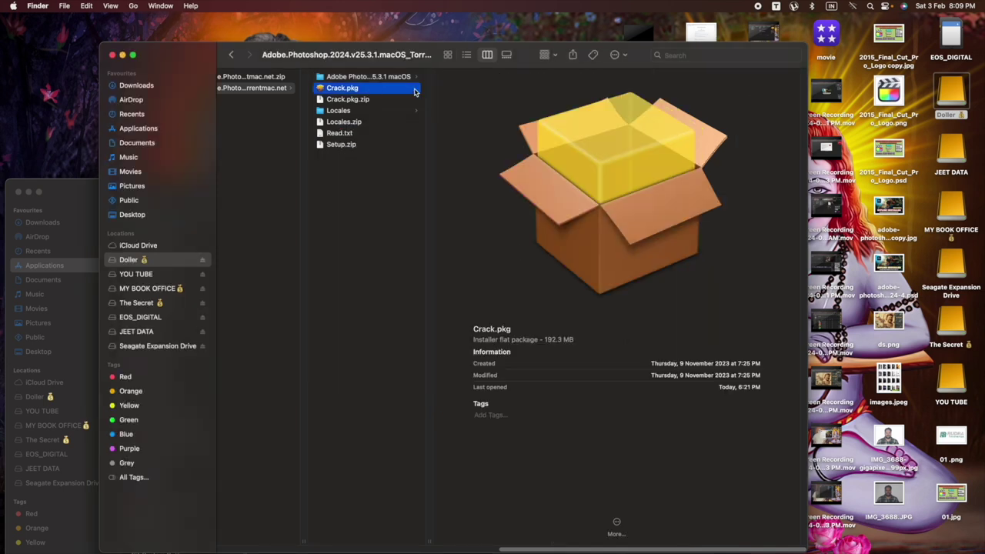
{"action": "double_click", "coordinate": [377, 91]}
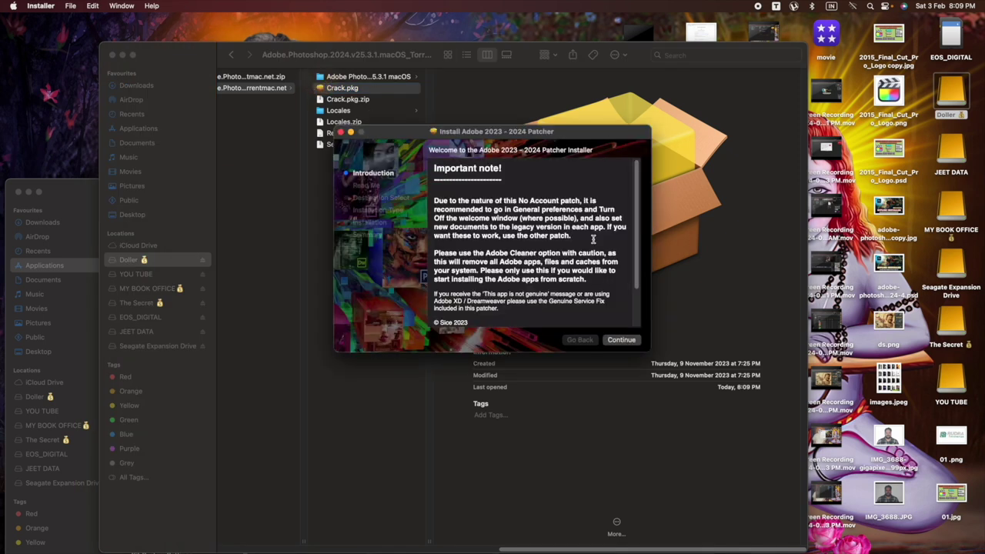
{"action": "left_click", "coordinate": [621, 340]}
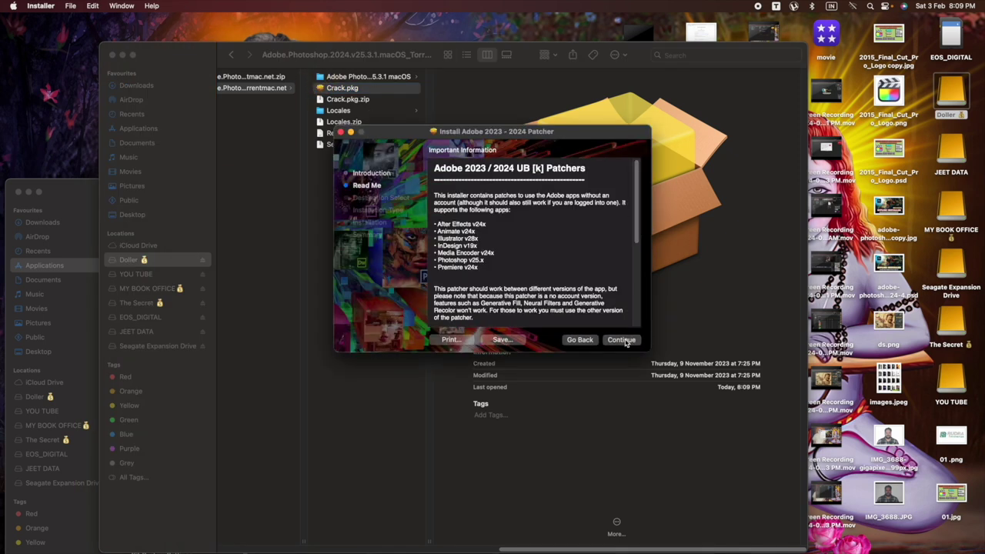
{"action": "left_click", "coordinate": [622, 340]}
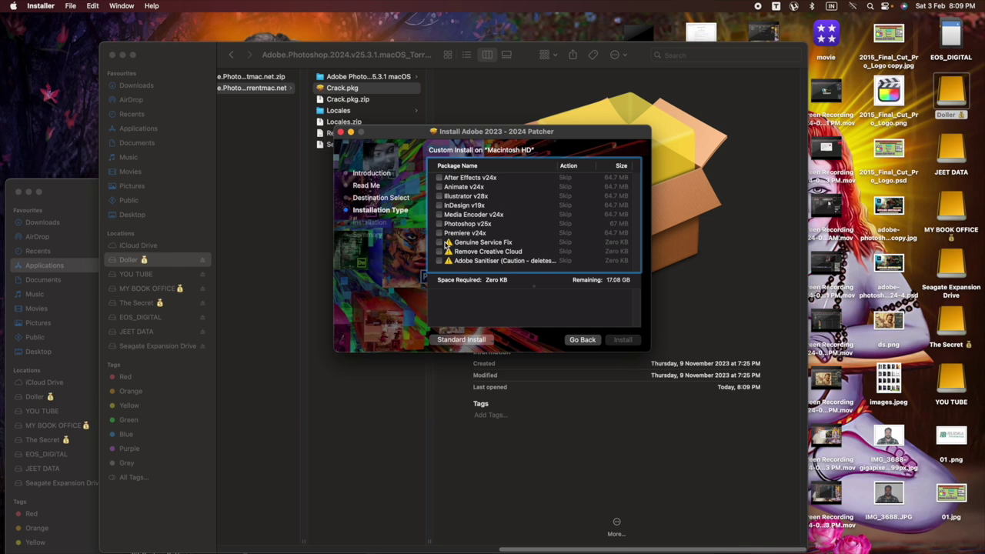
{"action": "left_click", "coordinate": [439, 224]}
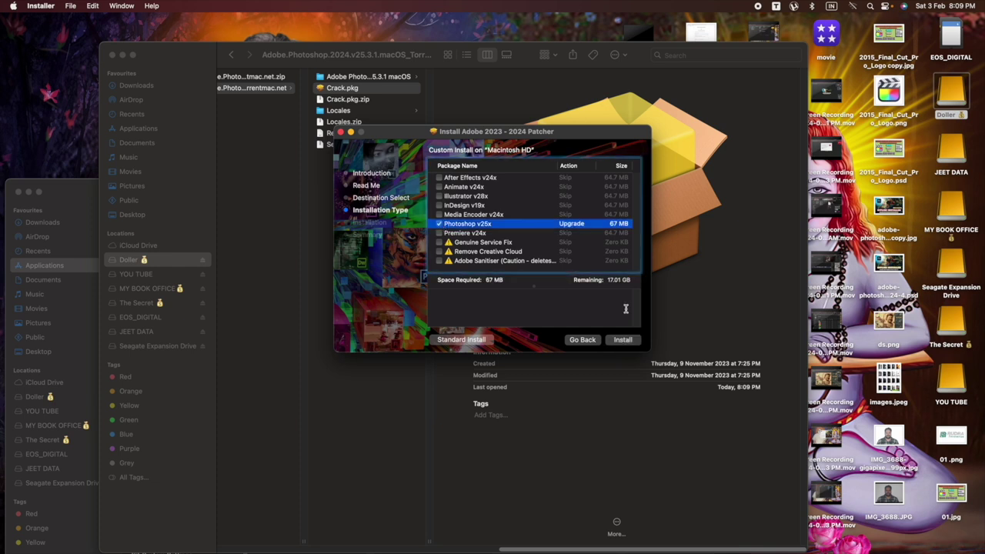
Install the Photoshop v25x patch with the admin password and close the patcher
{"action": "left_click", "coordinate": [621, 341]}
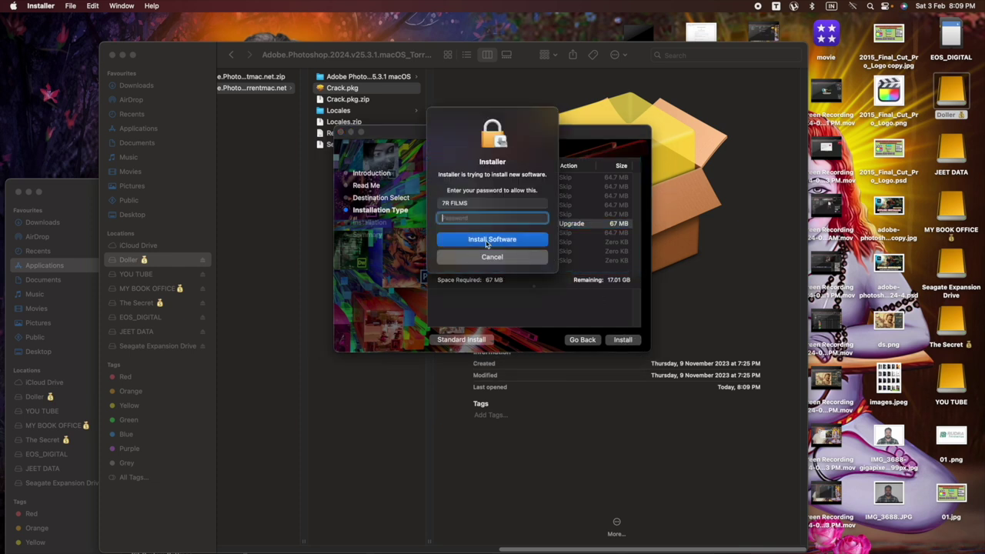
{"action": "key", "text": "BackSpace"}
{"action": "key", "text": "BackSpace"}
{"action": "key", "text": "BackSpace"}
{"action": "left_click", "coordinate": [511, 239]}
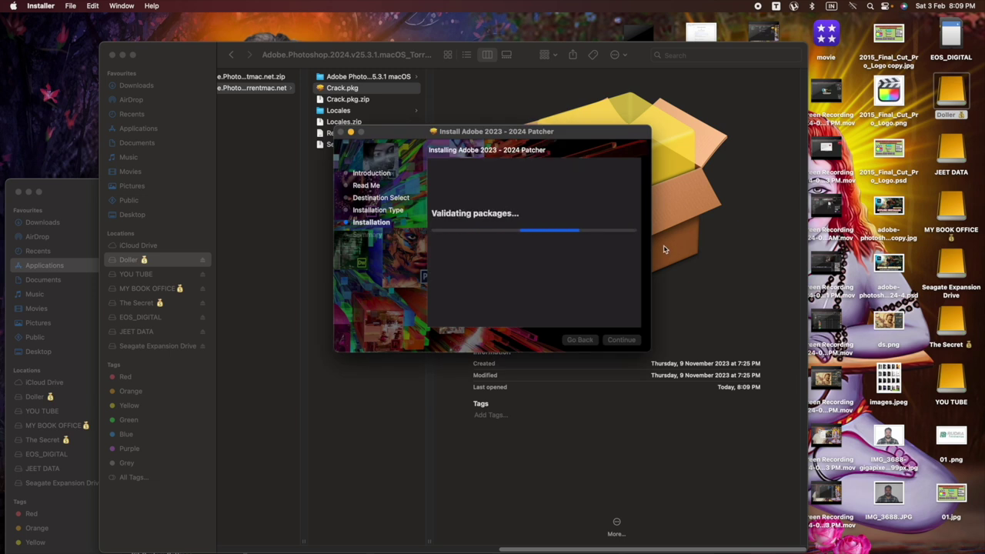
{"action": "left_click", "coordinate": [623, 340]}
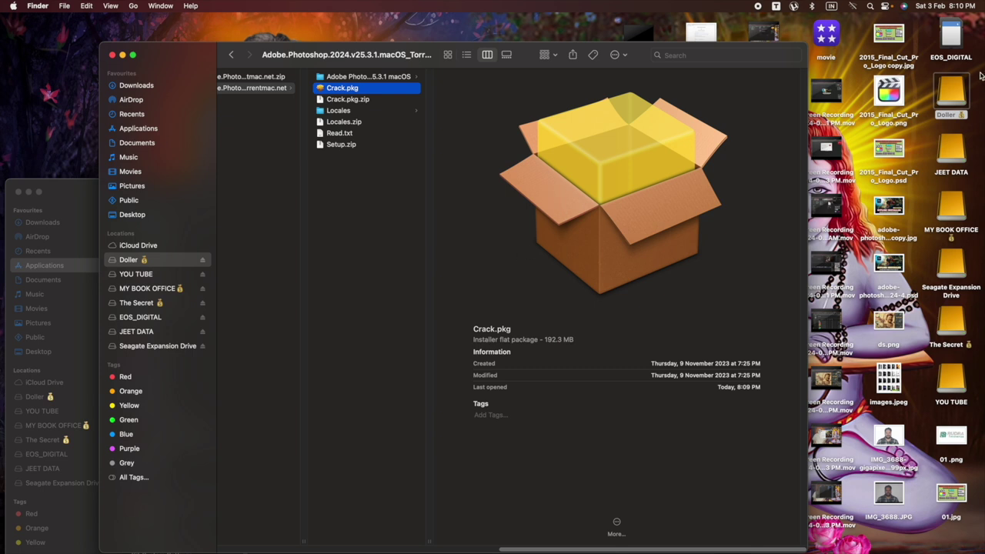
Go to Applications > Adobe Photoshop 2024 and select the Adobe Photoshop 2024 app
{"action": "double_click", "coordinate": [954, 93]}
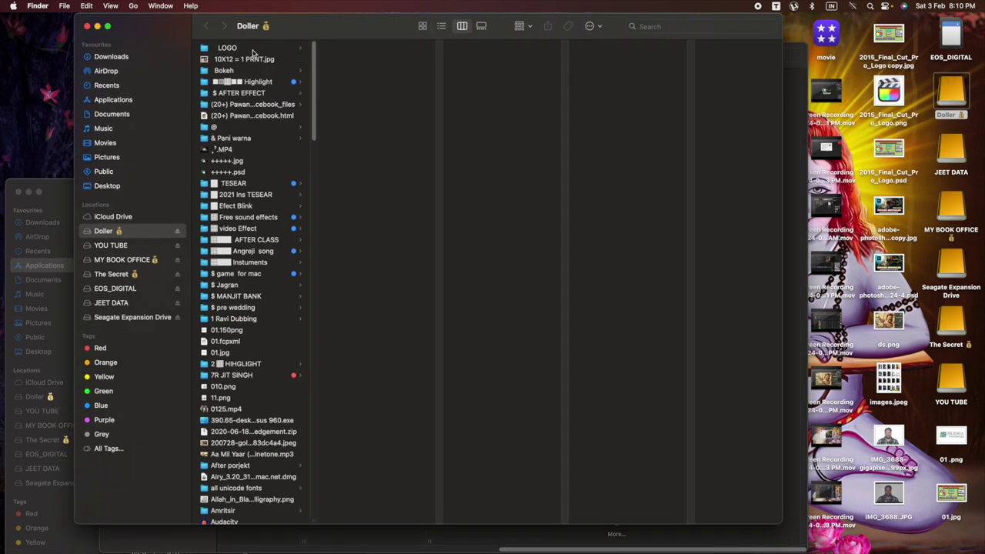
{"action": "left_click", "coordinate": [112, 57]}
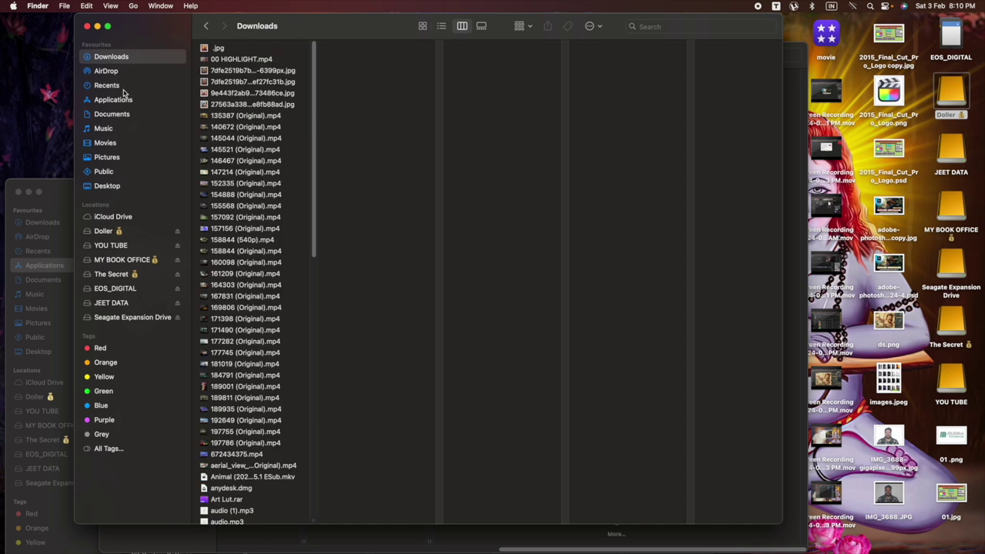
{"action": "left_click", "coordinate": [113, 99]}
{"action": "left_click", "coordinate": [279, 83]}
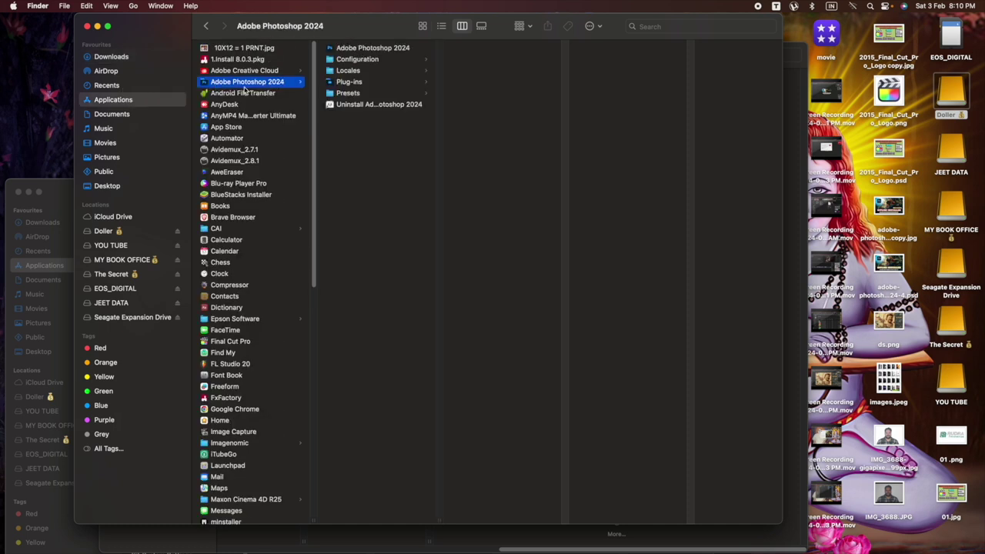
{"action": "left_click", "coordinate": [387, 47]}
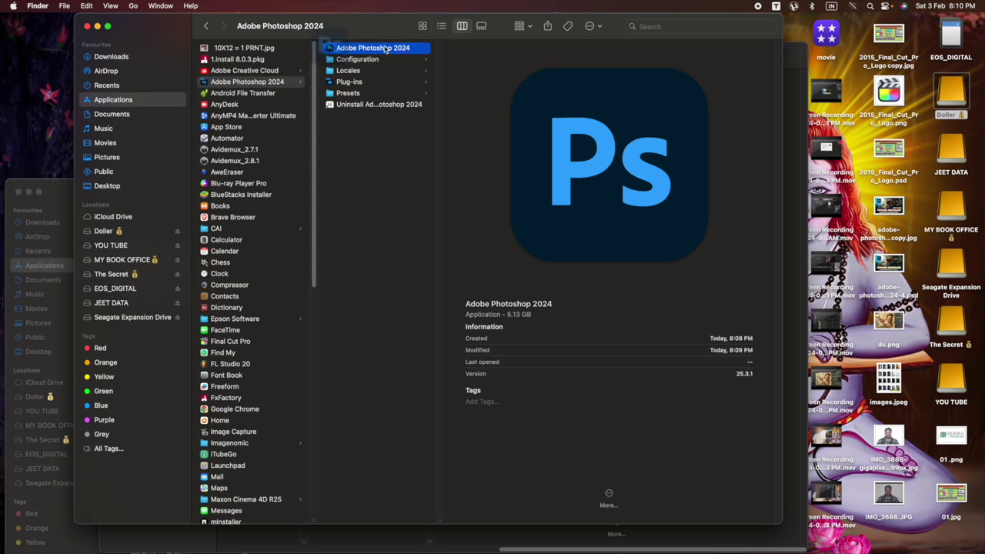
{"action": "mouse_move", "coordinate": [390, 26]}
{"action": "left_mouse_down"}
{"action": "mouse_move", "coordinate": [660, 127]}
{"action": "mouse_move", "coordinate": [358, 241]}
{"action": "left_mouse_up"}
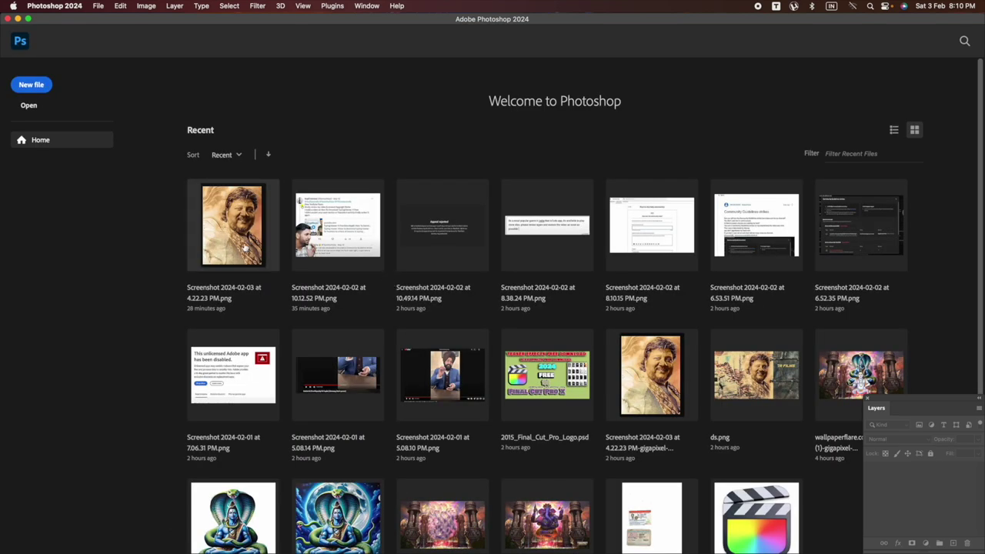
Open Screenshot 2024-02-03 at 4.22.23 PM.png from Recent, then bring Finder's Photoshop folder window back
{"action": "left_click", "coordinate": [247, 257]}
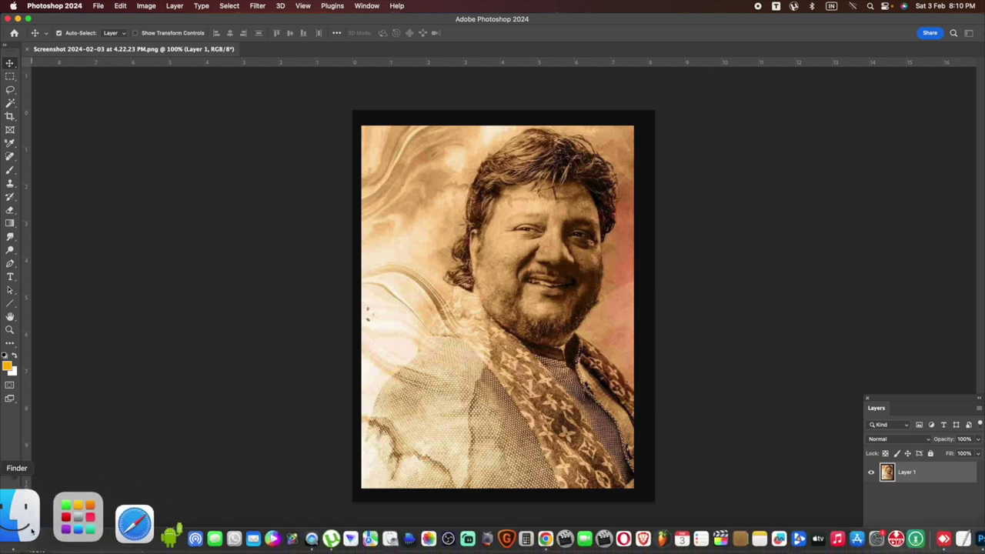
{"action": "left_click", "coordinate": [26, 507]}
{"action": "left_click_drag", "start_coordinate": [362, 103], "coordinate": [542, 315]}
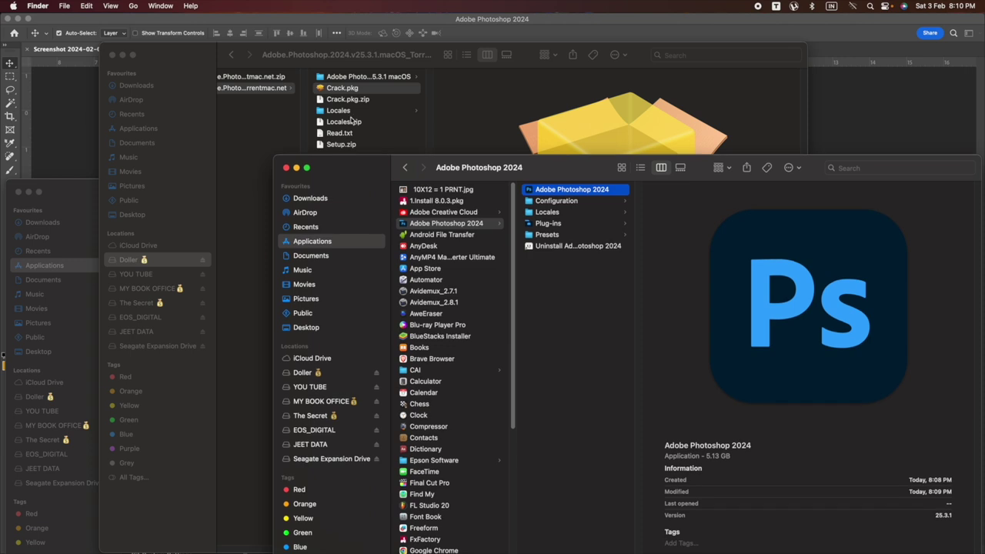
Copy the downloaded Locales folder
{"action": "left_click", "coordinate": [353, 121]}
{"action": "left_click", "coordinate": [372, 114]}
{"action": "right_click", "coordinate": [380, 114]}
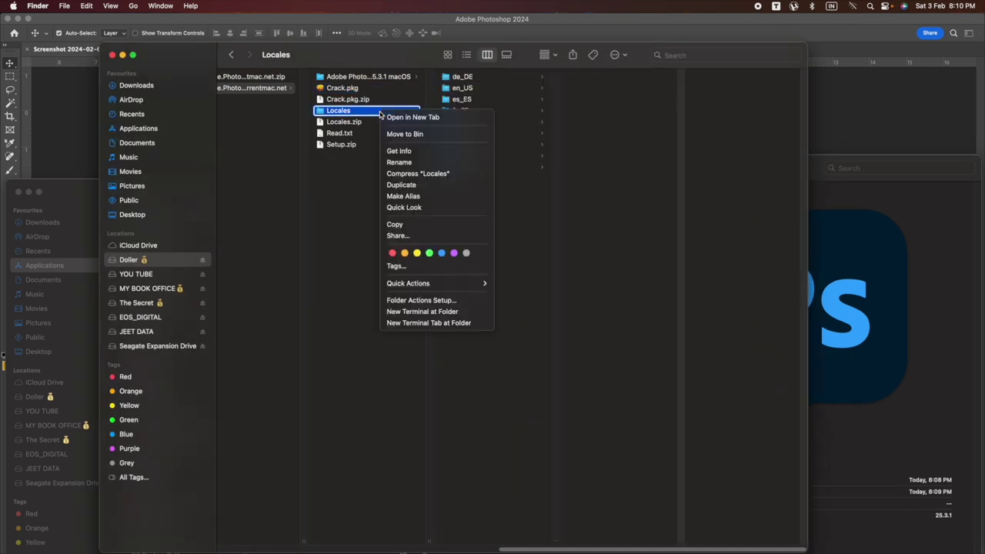
{"action": "left_click", "coordinate": [394, 224]}
Inspect the installed Locales folder and the Photoshop app's package contents, then return to the Adobe Photoshop 2024 folder
{"action": "left_click_drag", "start_coordinate": [872, 170], "coordinate": [668, 80]}
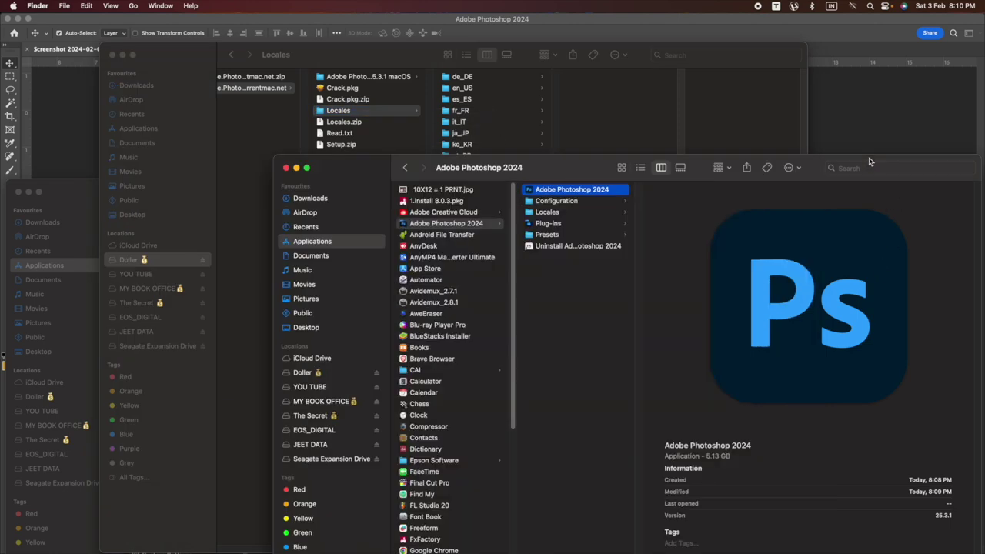
{"action": "left_click", "coordinate": [389, 244]}
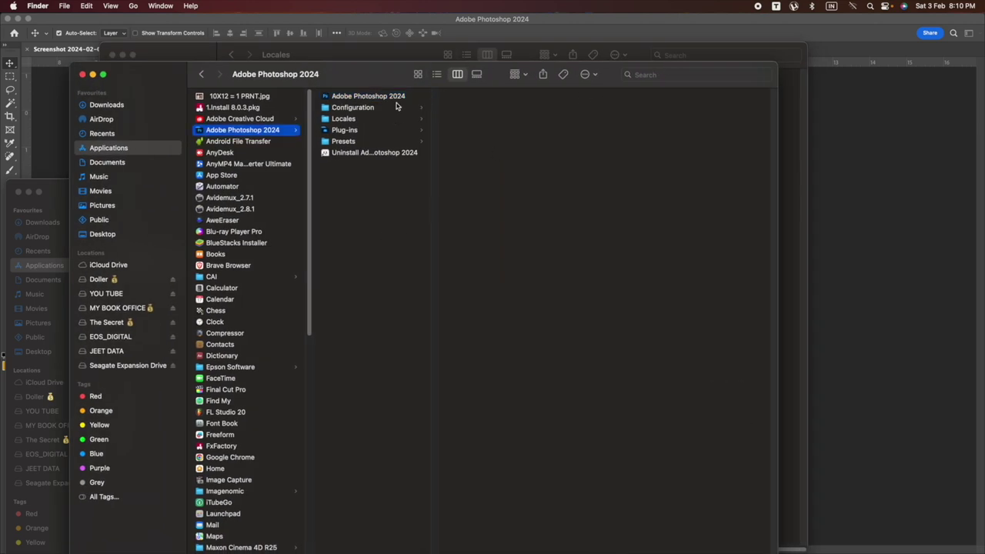
{"action": "left_click", "coordinate": [374, 120]}
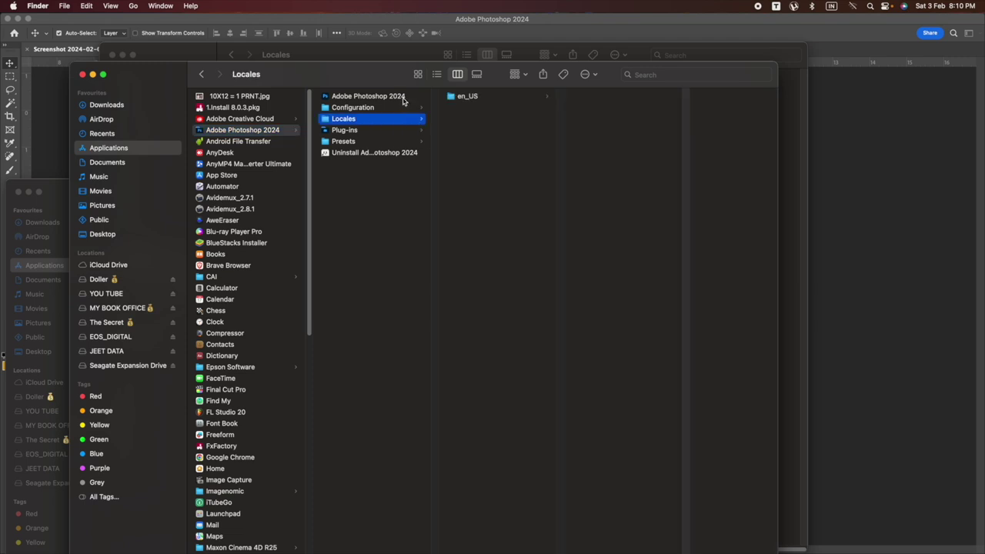
{"action": "left_click", "coordinate": [400, 98]}
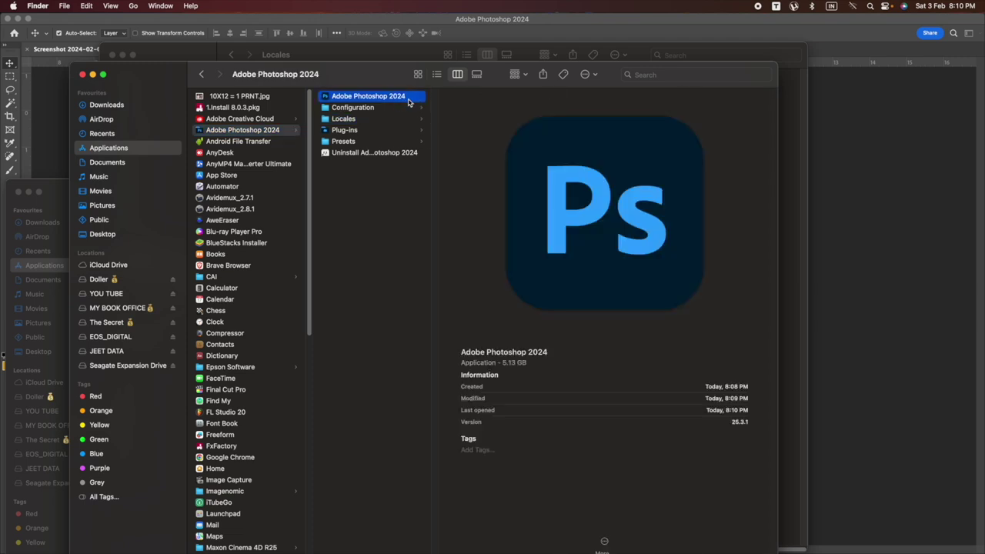
{"action": "right_click", "coordinate": [399, 95]}
{"action": "left_click", "coordinate": [443, 109]}
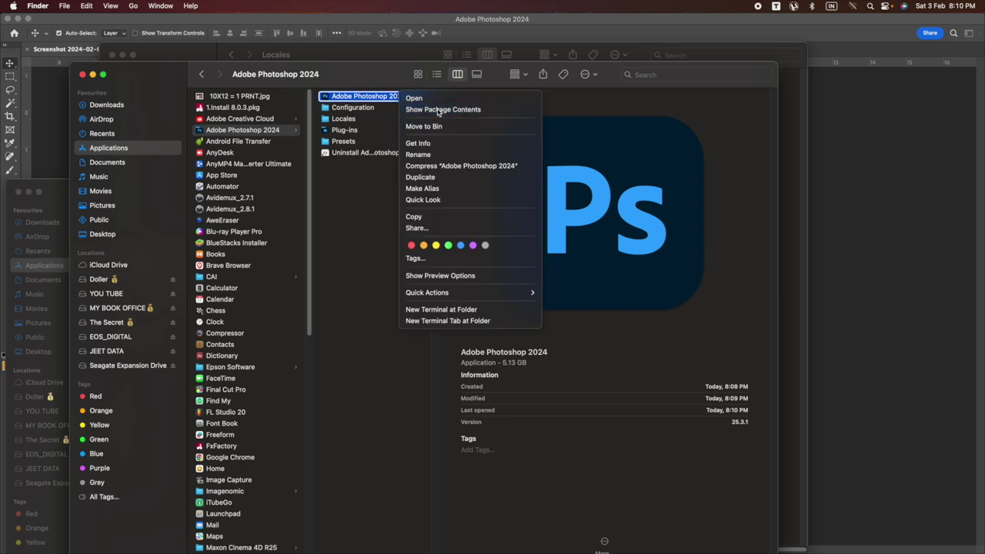
{"action": "left_click", "coordinate": [273, 97]}
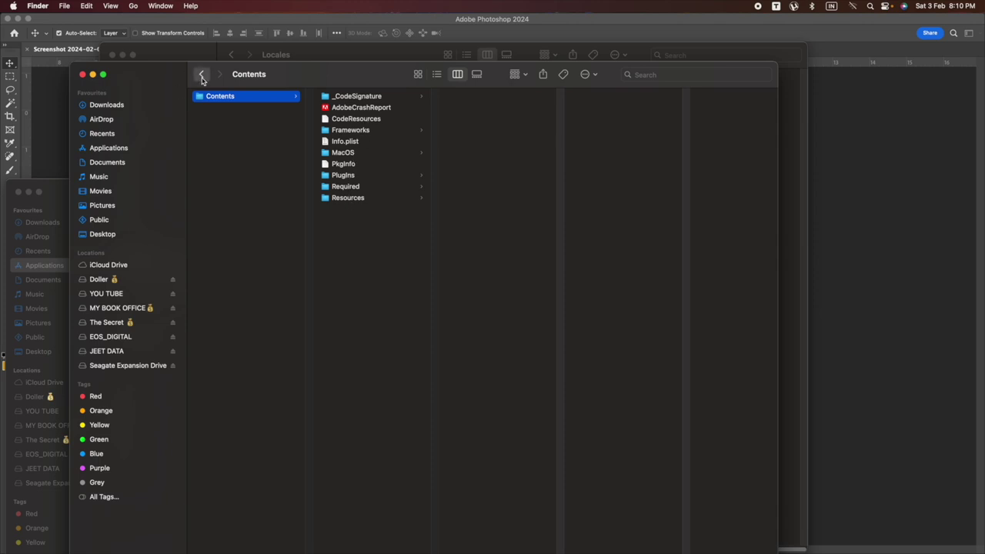
{"action": "left_click", "coordinate": [202, 75]}
{"action": "left_click", "coordinate": [202, 75]}
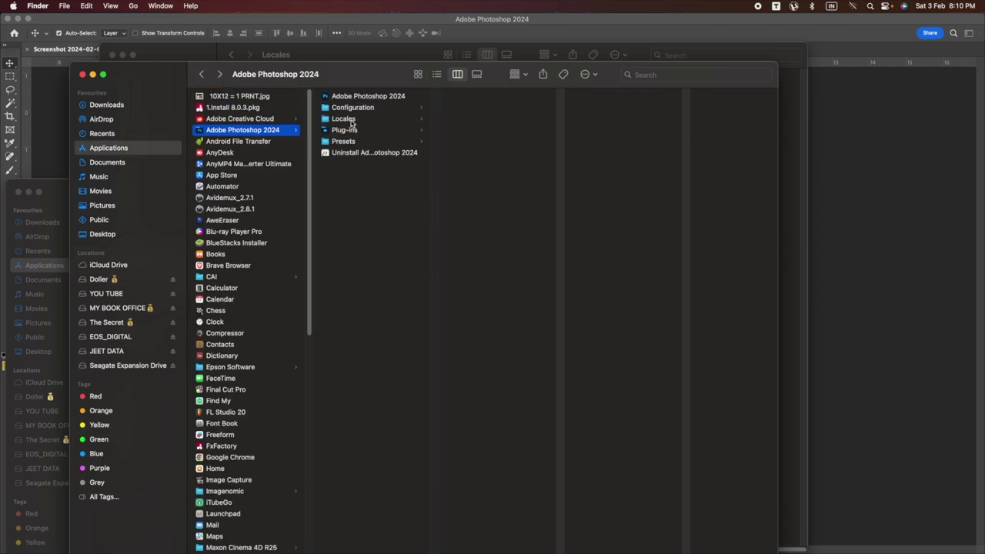
Paste Locales into Adobe Photoshop 2024, replacing the existing one with admin password, and open it
{"action": "right_click", "coordinate": [350, 179]}
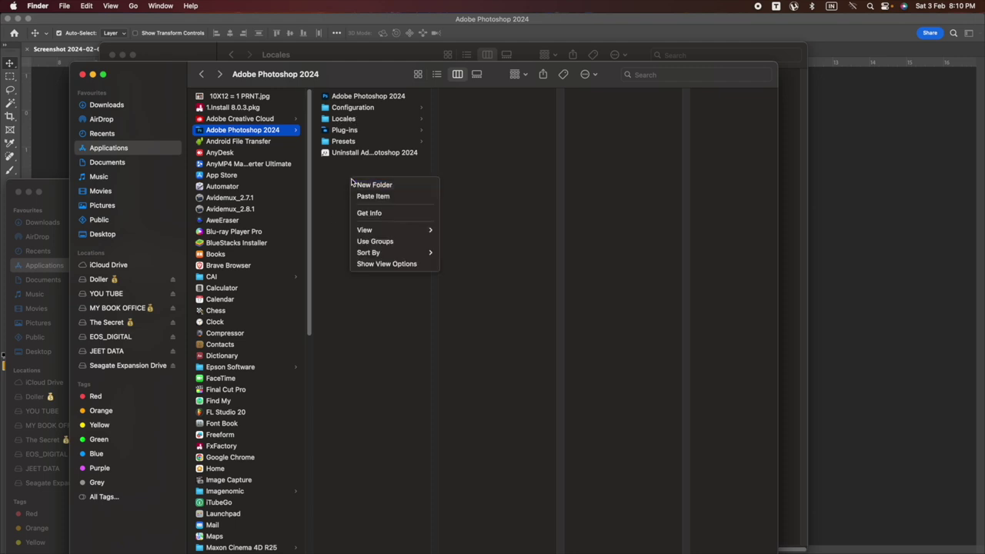
{"action": "left_click", "coordinate": [373, 196]}
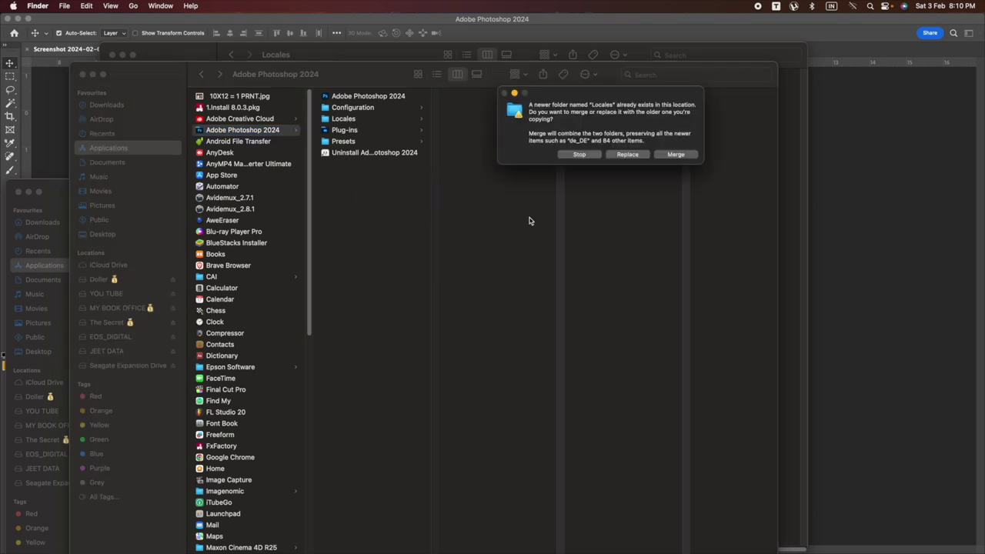
{"action": "left_click", "coordinate": [635, 157]}
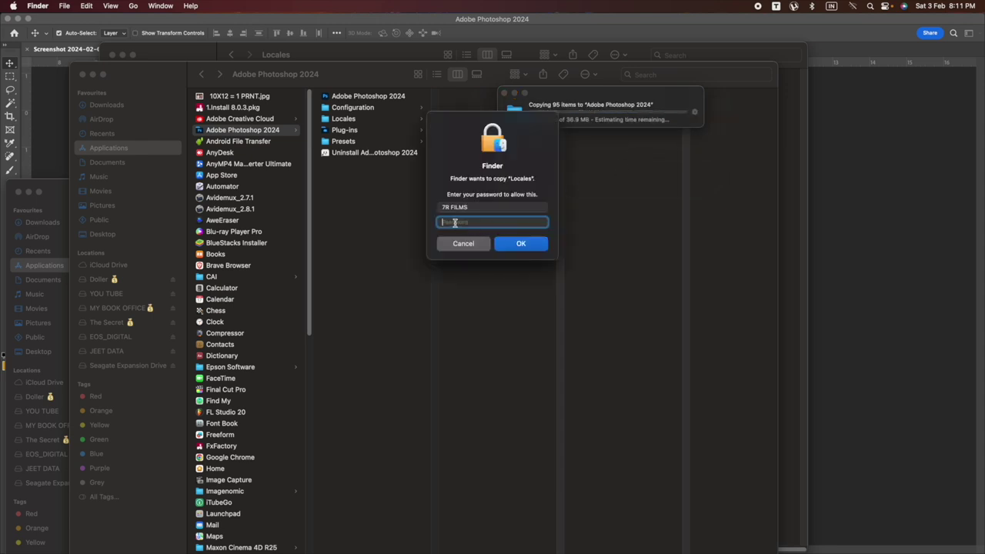
{"action": "type", "text": "••••"}
{"action": "key", "text": "Return"}
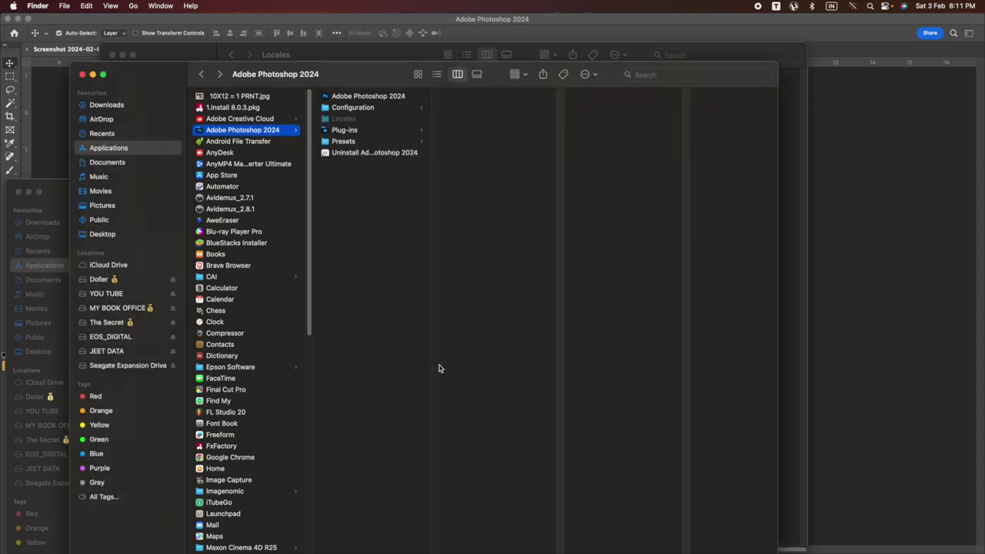
{"action": "left_click", "coordinate": [391, 122]}
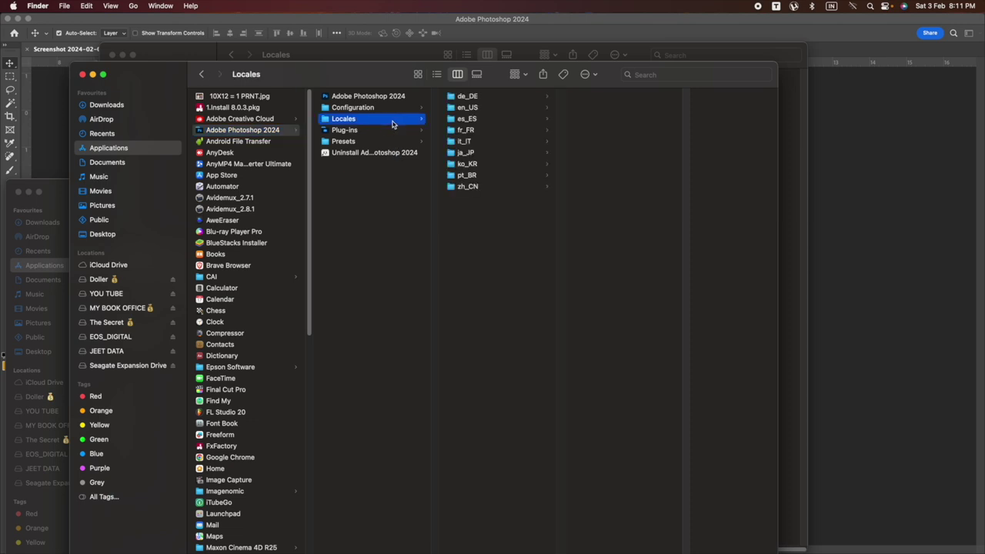
Browse the Locales language folders, from en_US through zh_CN and de_DE
{"action": "left_click", "coordinate": [499, 106]}
{"action": "left_click", "coordinate": [493, 121]}
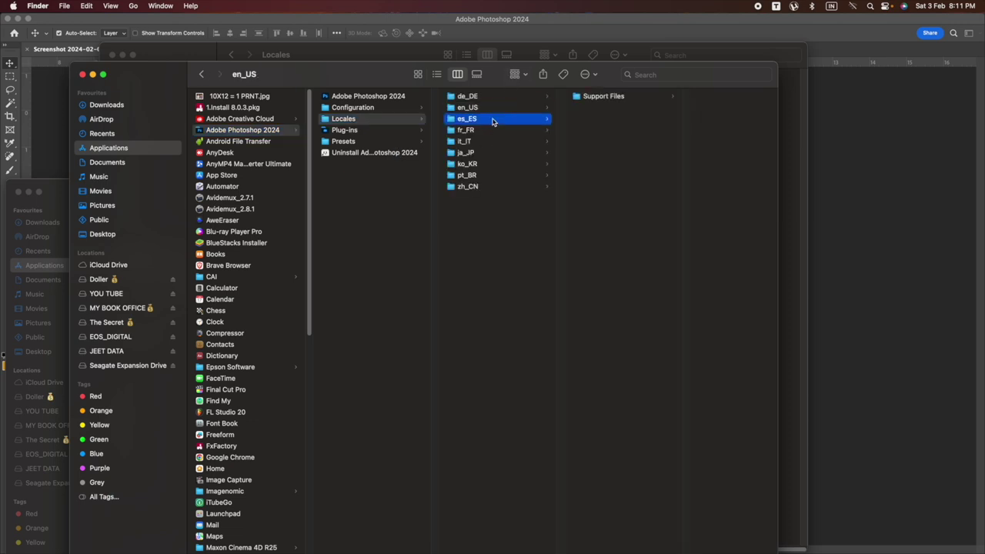
{"action": "left_click", "coordinate": [492, 131]}
{"action": "left_click", "coordinate": [490, 143]}
{"action": "left_click", "coordinate": [487, 153]}
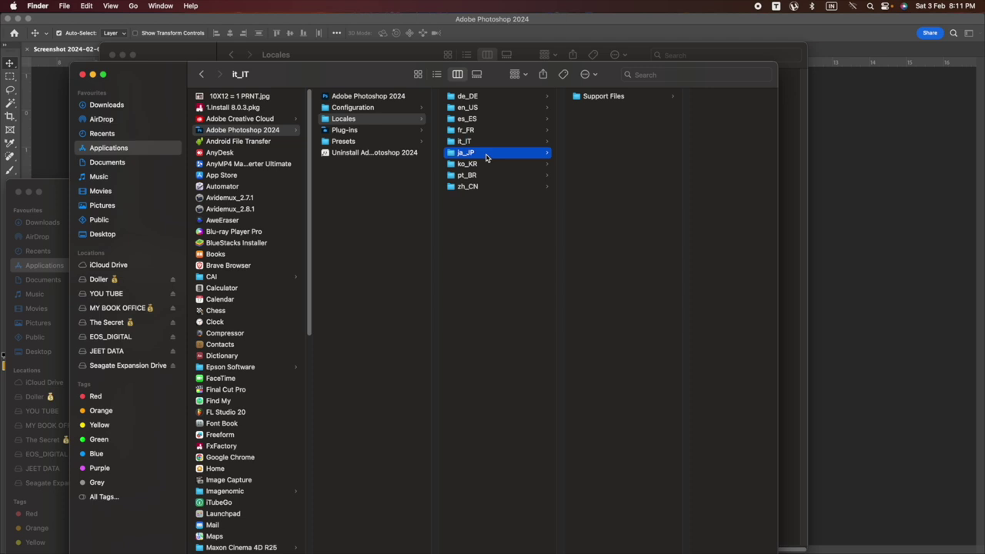
{"action": "left_click", "coordinate": [483, 164]}
{"action": "left_click", "coordinate": [478, 176]}
{"action": "left_click", "coordinate": [482, 187]}
{"action": "left_click", "coordinate": [497, 153]}
{"action": "left_click", "coordinate": [493, 107]}
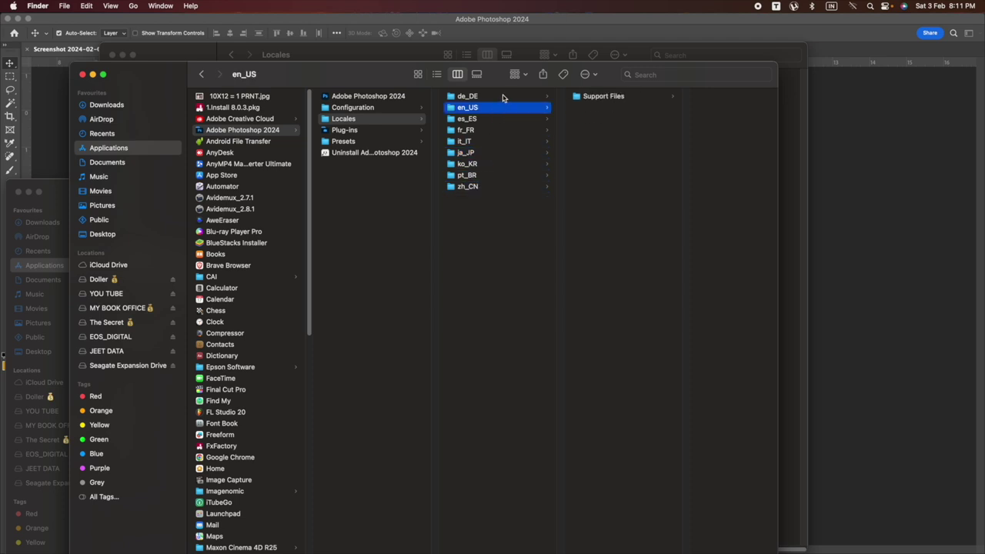
{"action": "left_click", "coordinate": [503, 98]}
{"action": "left_click", "coordinate": [372, 207]}
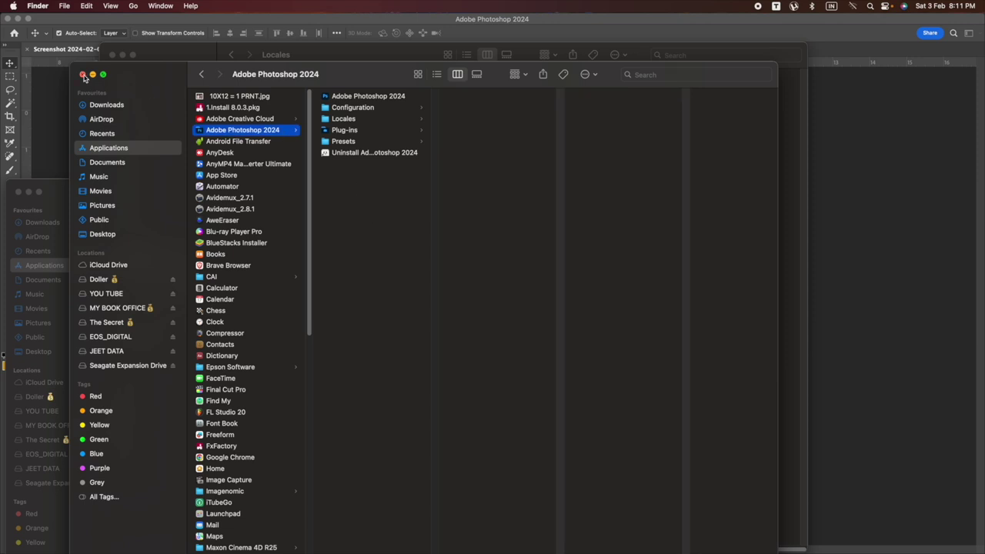
Close the Photoshop application, download and Applications Finder windows
{"action": "left_click", "coordinate": [84, 75]}
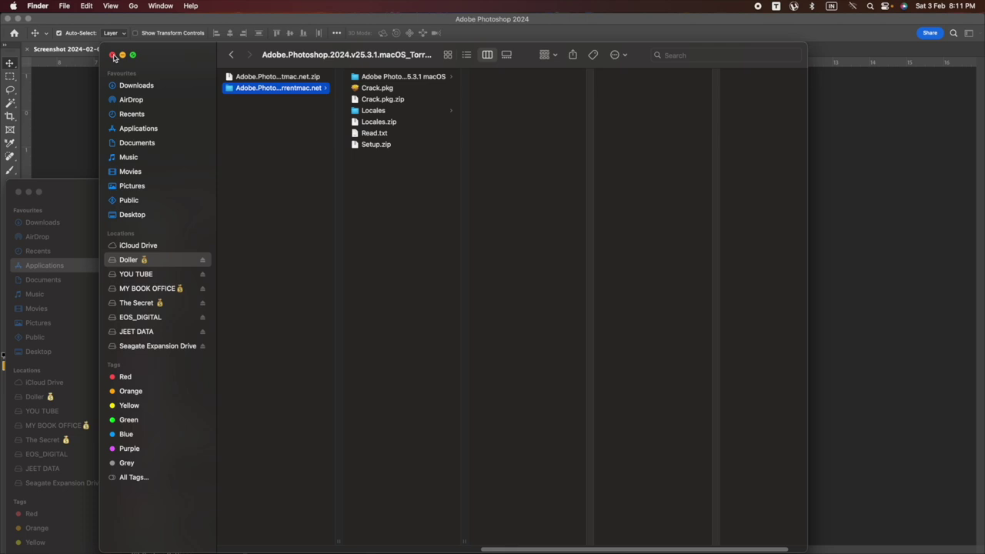
{"action": "left_click", "coordinate": [113, 55]}
{"action": "left_click_drag", "start_coordinate": [323, 202], "coordinate": [348, 132]}
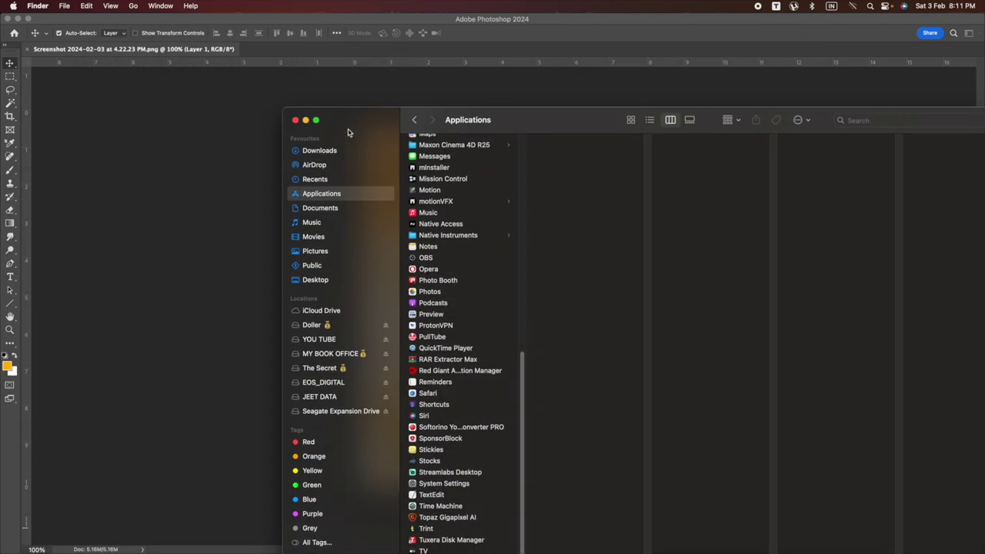
{"action": "left_click", "coordinate": [294, 121]}
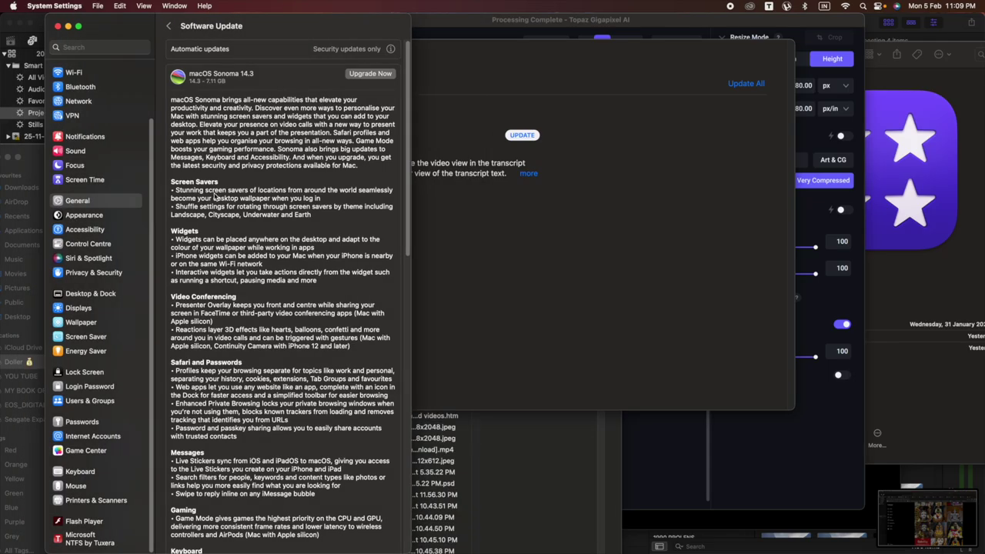
Untick the Safari, Pro Video Formats, Motion, Final Cut Pro X and macOS Ventura 13.6.4 updates
{"action": "scroll", "coordinate": [198, 490], "scroll_direction": "down", "scroll_amount": 5}
{"action": "scroll", "coordinate": [198, 490], "scroll_direction": "down", "scroll_amount": 5}
{"action": "left_click", "coordinate": [198, 490]}
{"action": "left_click", "coordinate": [98, 277]}
{"action": "left_click", "coordinate": [95, 230]}
{"action": "left_click", "coordinate": [95, 218]}
{"action": "left_click", "coordinate": [95, 193]}
{"action": "left_click", "coordinate": [95, 180]}
{"action": "left_click", "coordinate": [96, 168]}
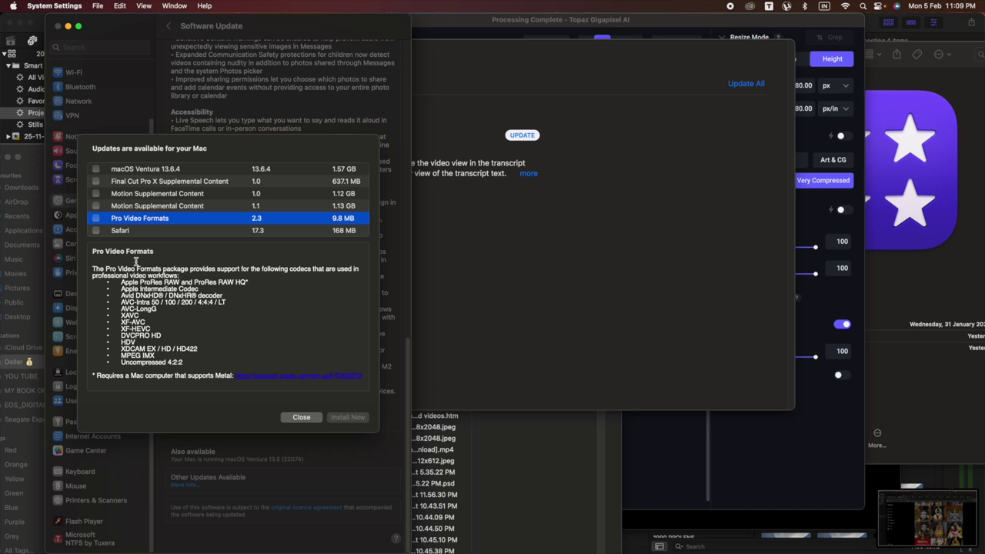
Dismiss the updates list, bring the App Store forward and open its Settings
{"action": "left_click", "coordinate": [306, 422]}
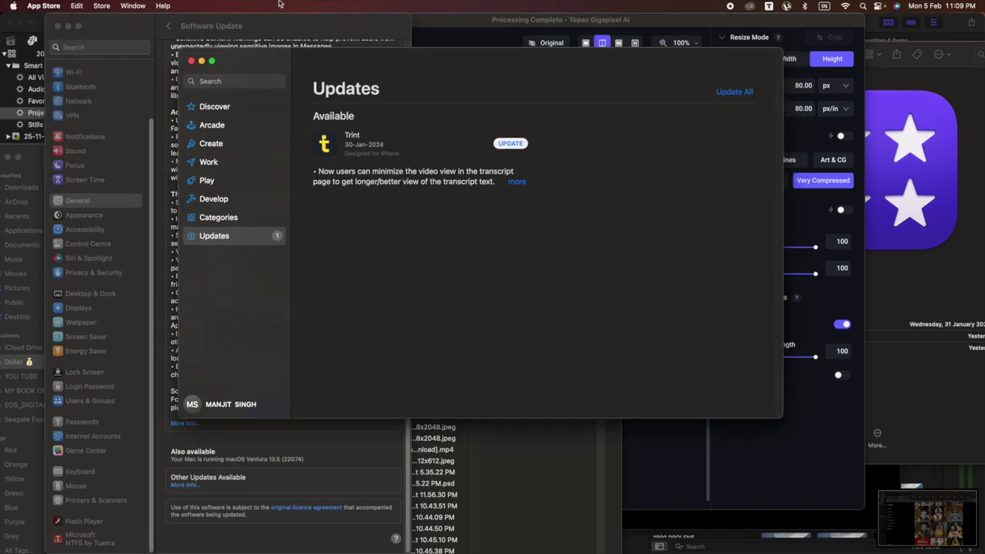
{"action": "left_click", "coordinate": [23, 235]}
{"action": "left_click", "coordinate": [13, 6]}
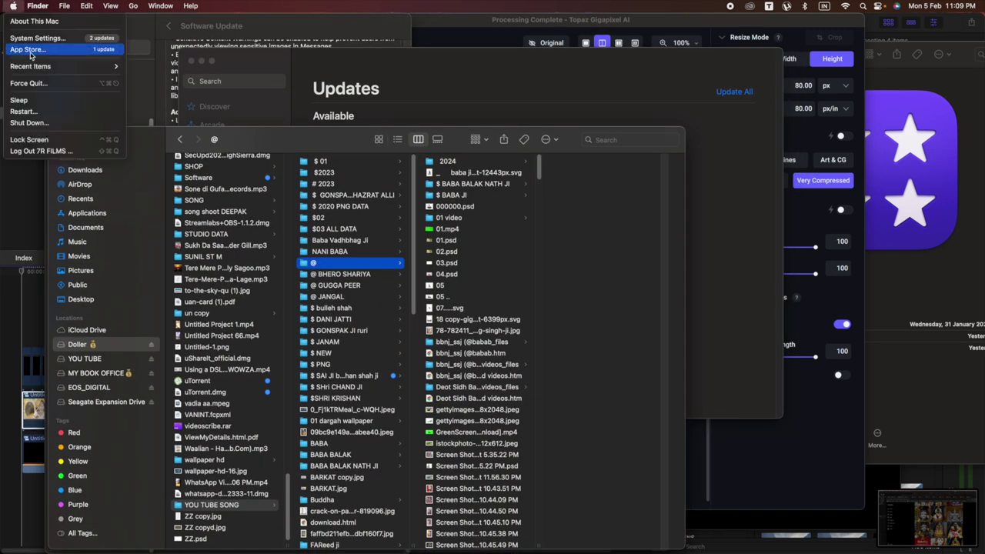
{"action": "left_click", "coordinate": [31, 49]}
{"action": "left_click", "coordinate": [13, 6]}
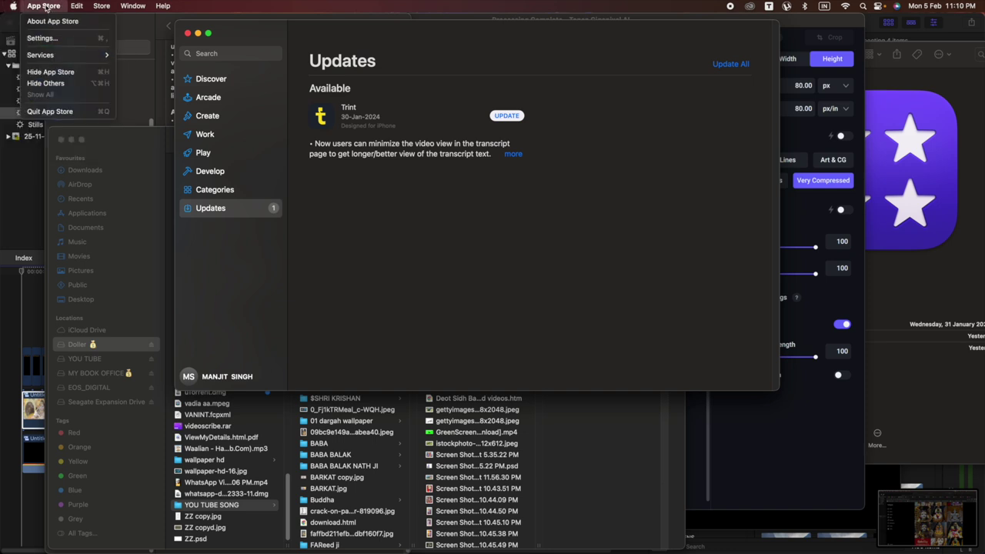
{"action": "left_click", "coordinate": [51, 37]}
Turn off auto-downloading apps bought on other devices, then go to Login Items
{"action": "left_click", "coordinate": [364, 150]}
{"action": "key", "text": "Escape"}
{"action": "left_click", "coordinate": [349, 172]}
{"action": "left_click", "coordinate": [348, 173]}
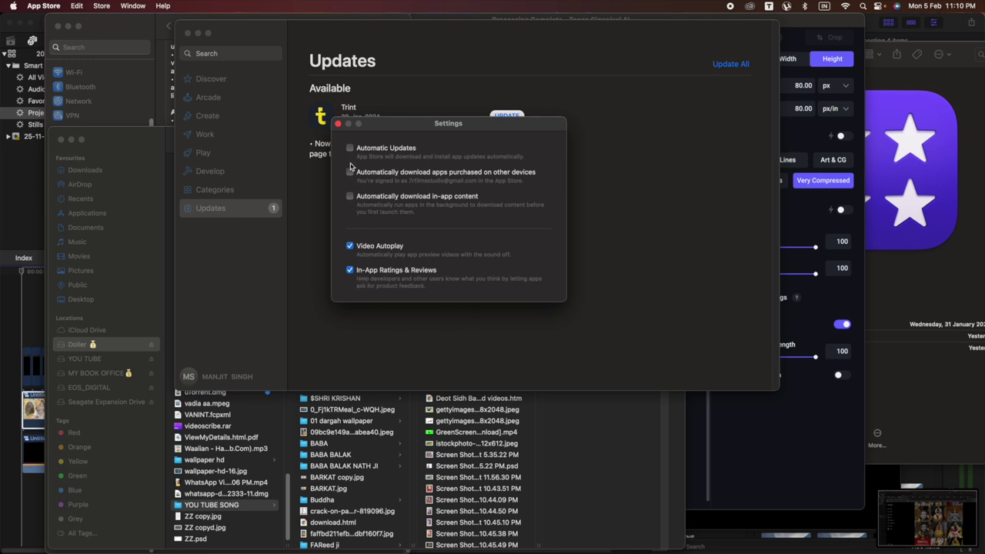
{"action": "left_click", "coordinate": [337, 124]}
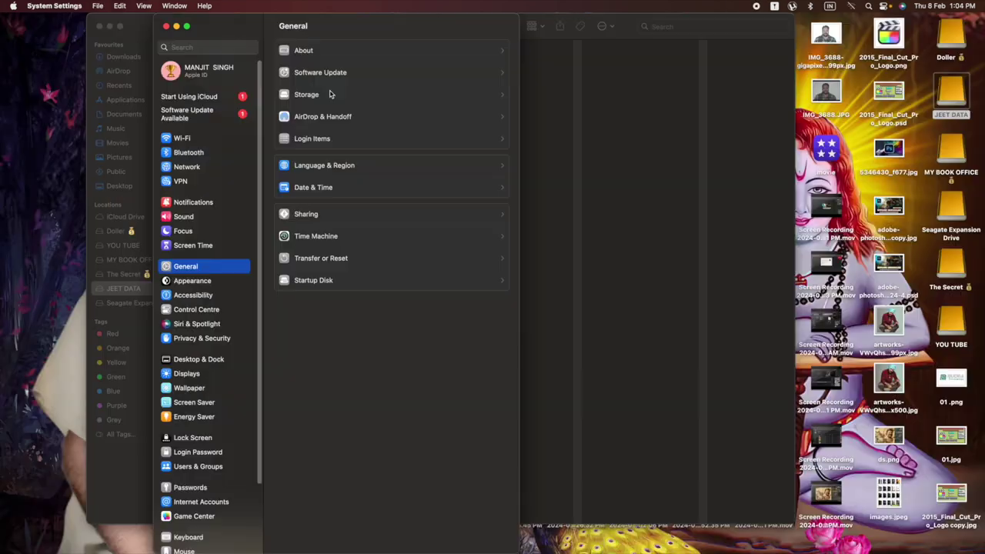
{"action": "left_click", "coordinate": [308, 137]}
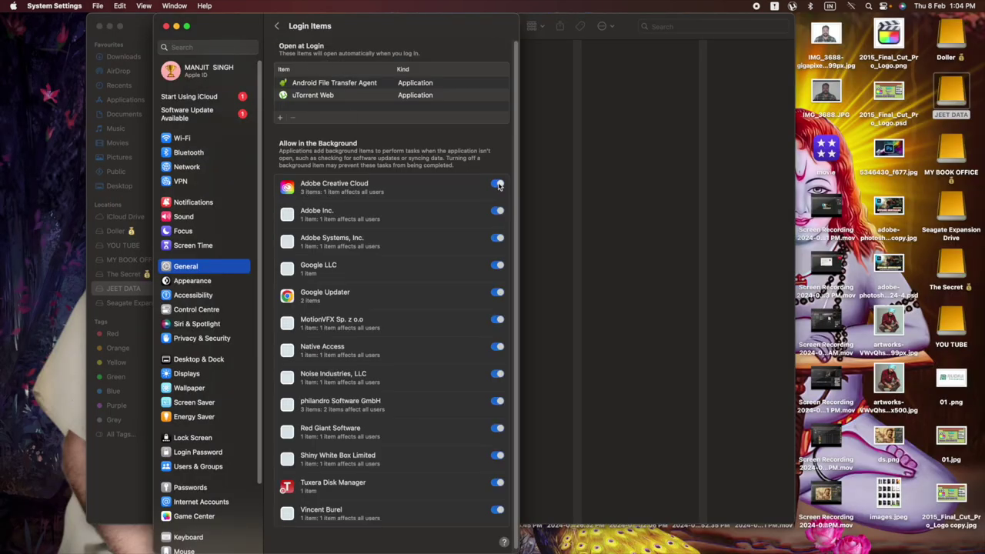
Disallow Adobe Creative Cloud in the background, authenticating with the admin password
{"action": "left_click", "coordinate": [498, 185]}
{"action": "type", "text": "*****"}
{"action": "key", "text": "Return"}
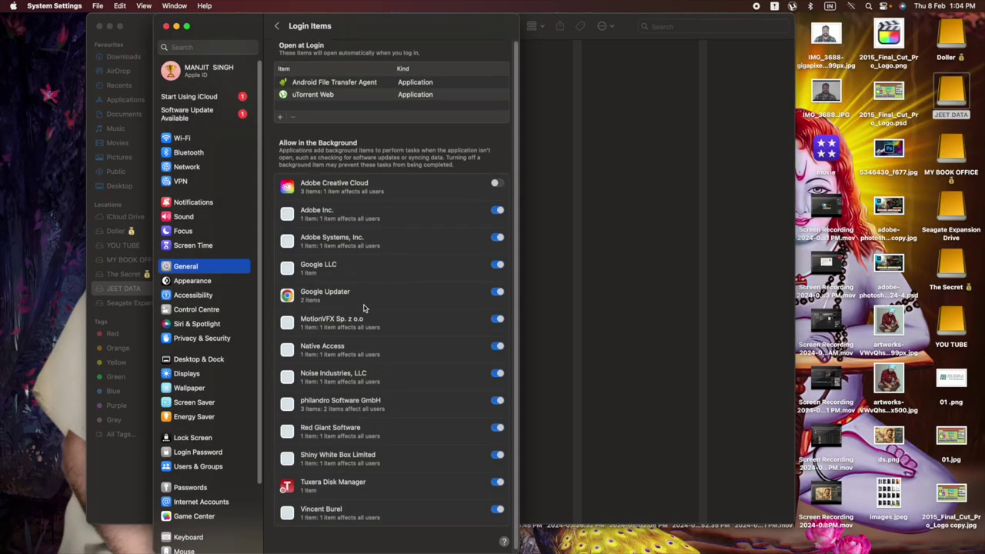
Switch off background running for Tuxera Disk Manager, Adobe Systems, Inc. and Adobe Inc
{"action": "scroll", "coordinate": [364, 308], "scroll_direction": "down", "scroll_amount": 1}
{"action": "left_click", "coordinate": [497, 480]}
{"action": "left_click", "coordinate": [496, 236]}
{"action": "left_click", "coordinate": [498, 208]}
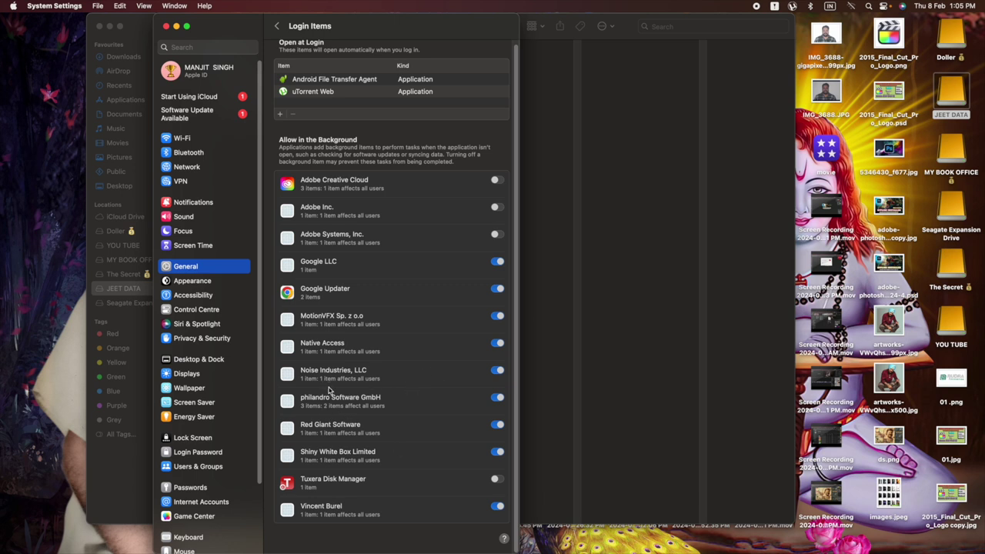
Select the Android File Transfer Agent and uTorrent Web login items to review them
{"action": "scroll", "coordinate": [331, 388], "scroll_direction": "up", "scroll_amount": 1}
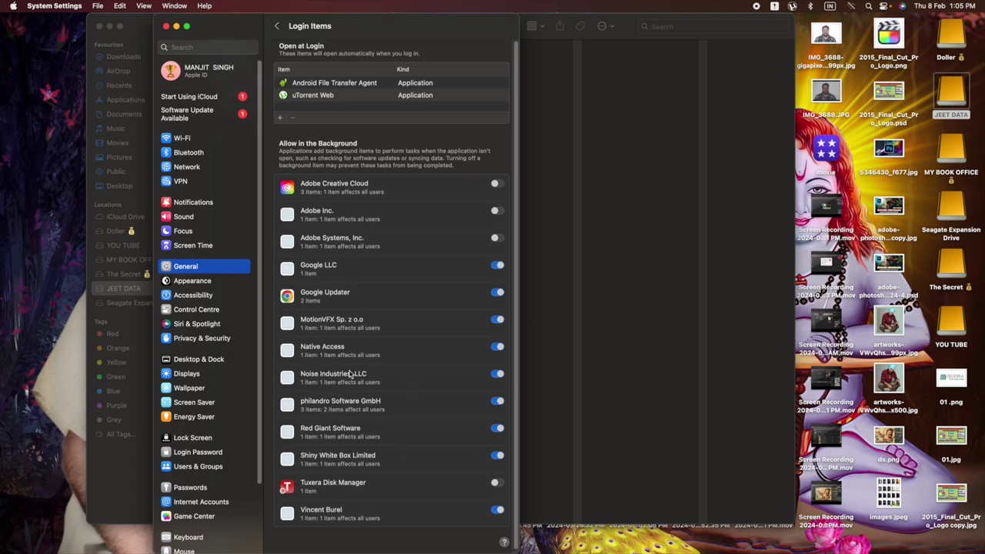
{"action": "left_click", "coordinate": [334, 83]}
{"action": "left_click", "coordinate": [337, 95]}
{"action": "left_click", "coordinate": [345, 84]}
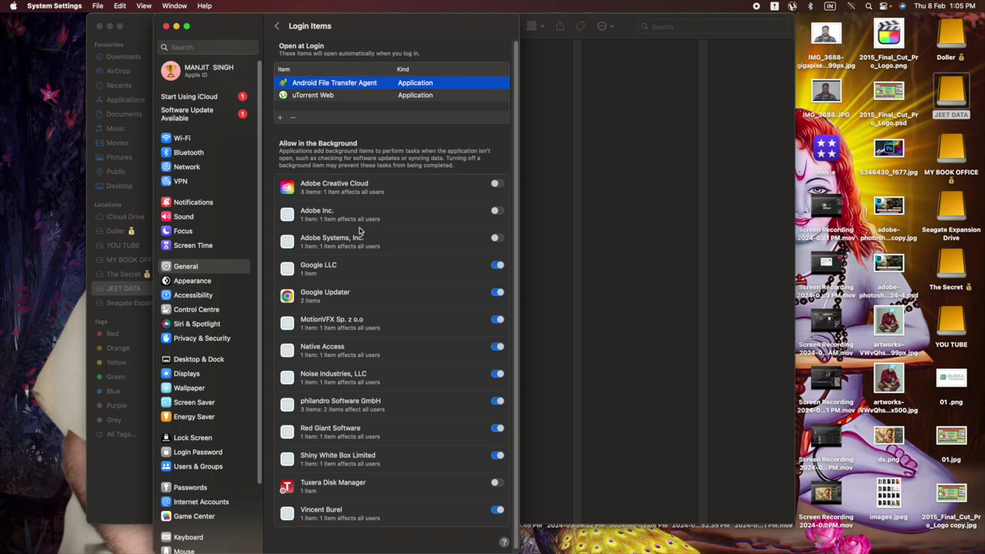
{"action": "scroll", "coordinate": [400, 298], "scroll_direction": "down", "scroll_amount": 1}
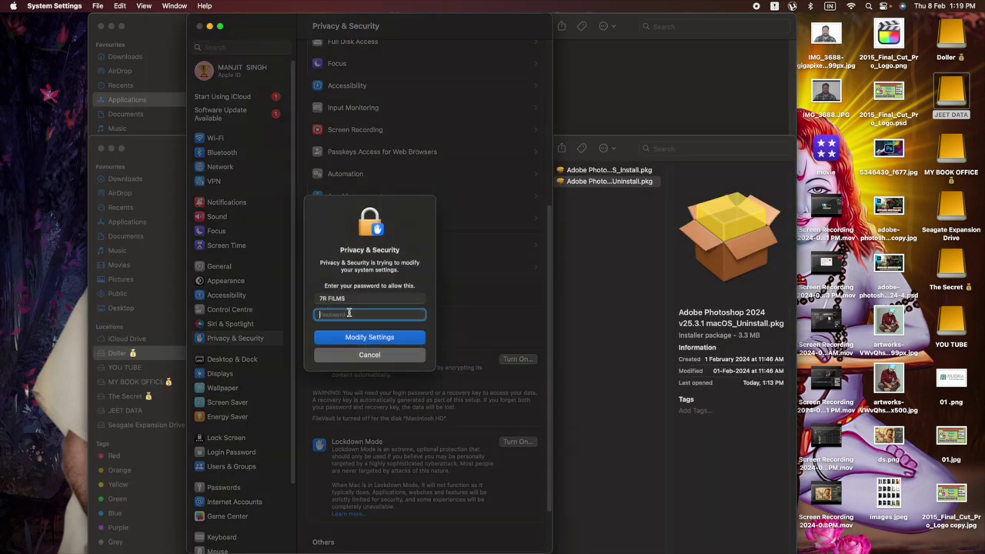
Approve the pending Privacy & Security change and glance at the Extensions settings
{"action": "left_click", "coordinate": [375, 339]}
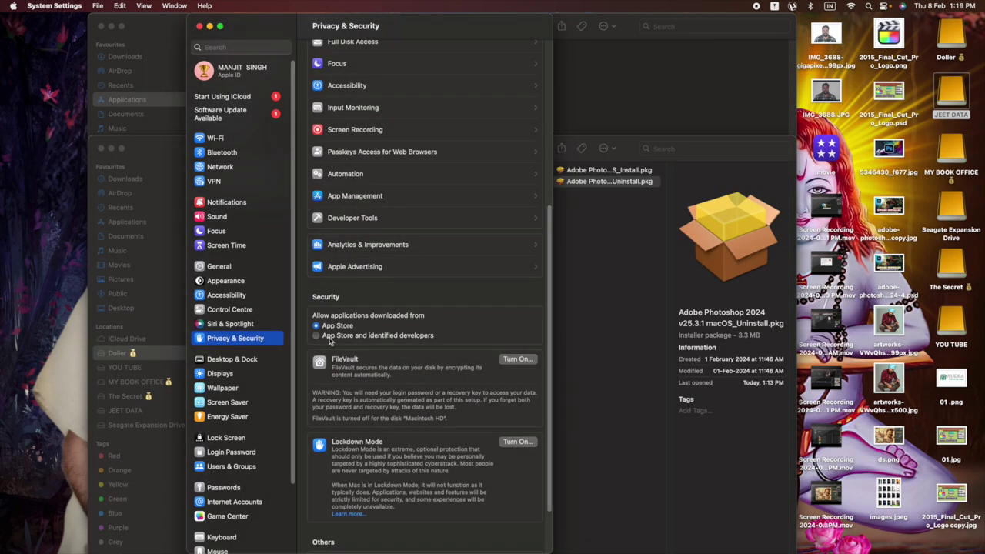
{"action": "scroll", "coordinate": [462, 339], "scroll_direction": "down", "scroll_amount": 2}
{"action": "scroll", "coordinate": [434, 350], "scroll_direction": "down", "scroll_amount": 3}
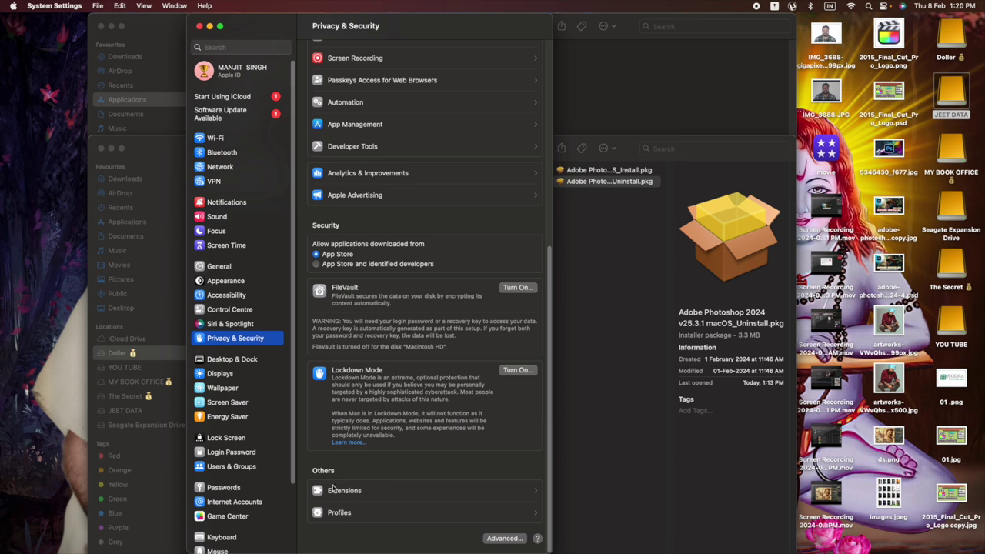
{"action": "left_click", "coordinate": [343, 490]}
{"action": "left_click", "coordinate": [310, 26]}
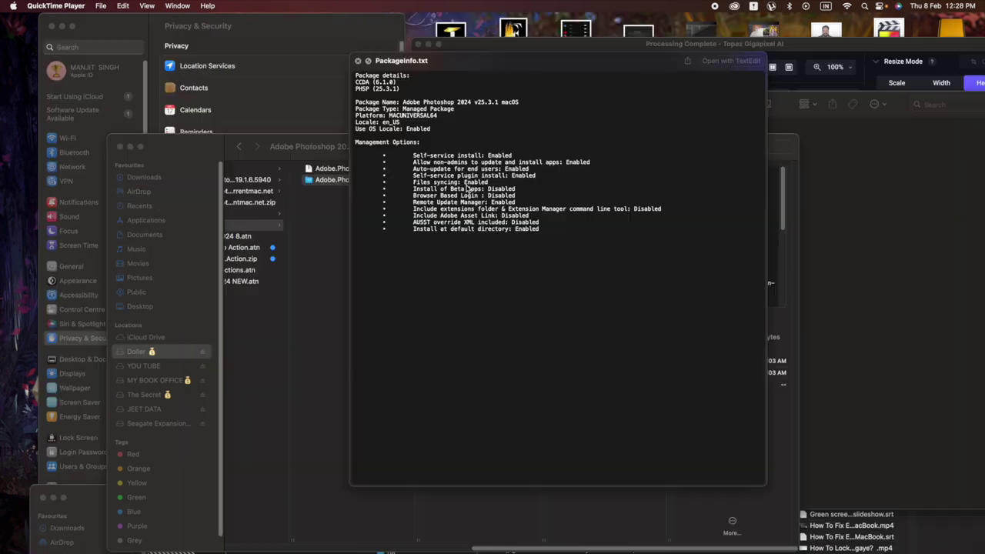
Bring up General > Software Update, showing the macOS Sonoma 14.3 upgrade
{"action": "left_click", "coordinate": [13, 5]}
{"action": "left_click", "coordinate": [38, 39]}
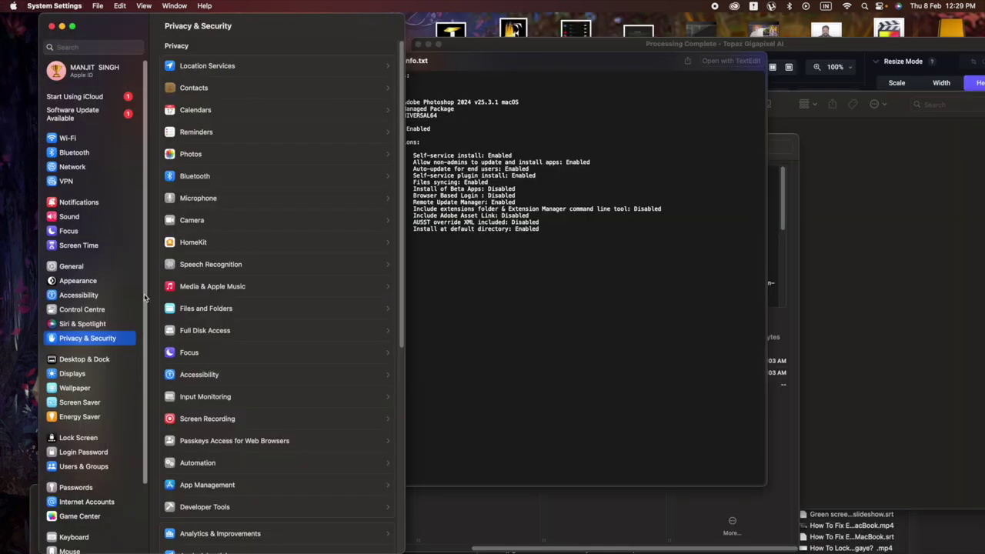
{"action": "left_click", "coordinate": [72, 266]}
{"action": "left_click", "coordinate": [196, 191]}
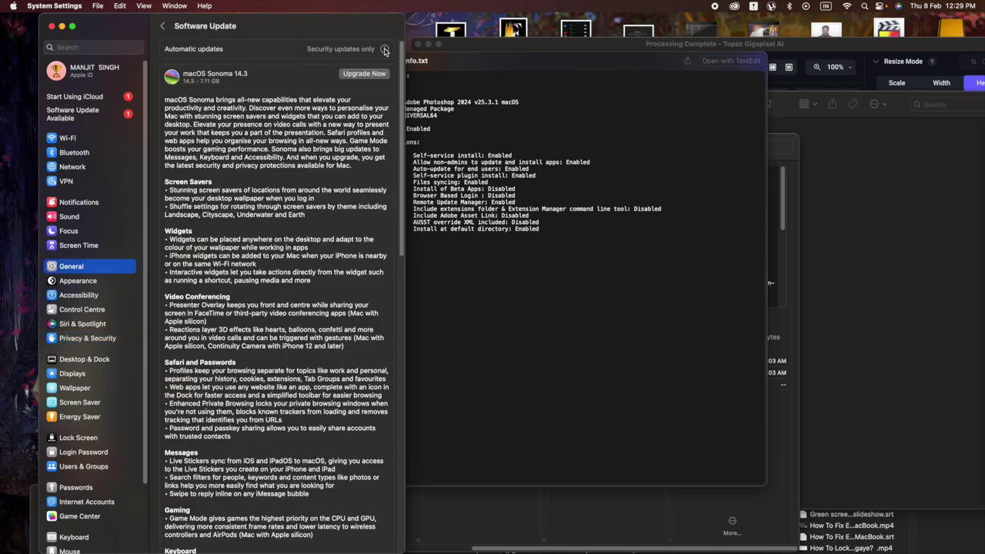
Turn off automatic security responses in the automatic update options, authenticating with the password
{"action": "left_click", "coordinate": [384, 49]}
{"action": "left_click", "coordinate": [321, 311]}
{"action": "key", "text": "Return"}
{"action": "left_click", "coordinate": [315, 351]}
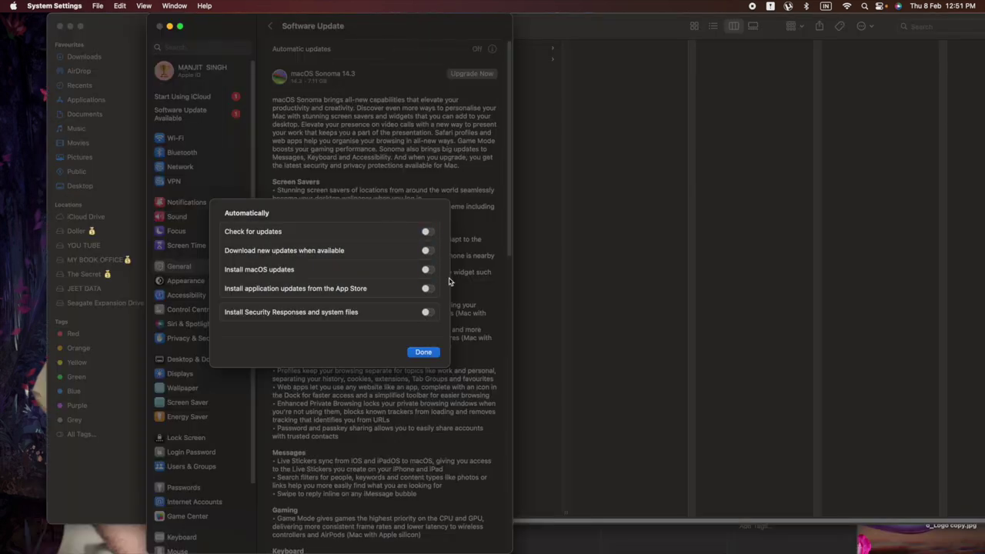
{"action": "left_click", "coordinate": [423, 351]}
View the other available updates and dismiss them without installing anything
{"action": "scroll", "coordinate": [429, 285], "scroll_direction": "down", "scroll_amount": 3}
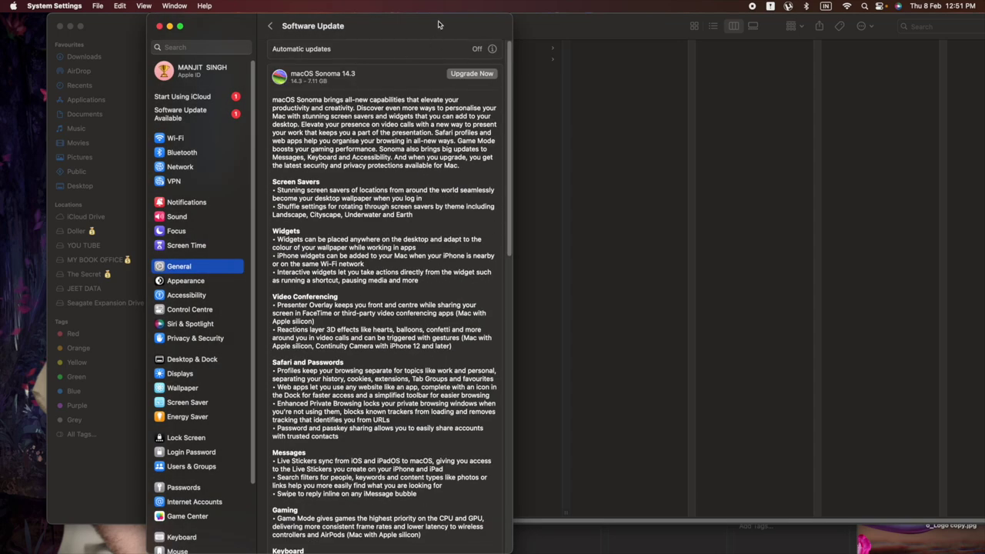
{"action": "scroll", "coordinate": [400, 346], "scroll_direction": "down", "scroll_amount": 10}
{"action": "scroll", "coordinate": [352, 461], "scroll_direction": "down", "scroll_amount": 5}
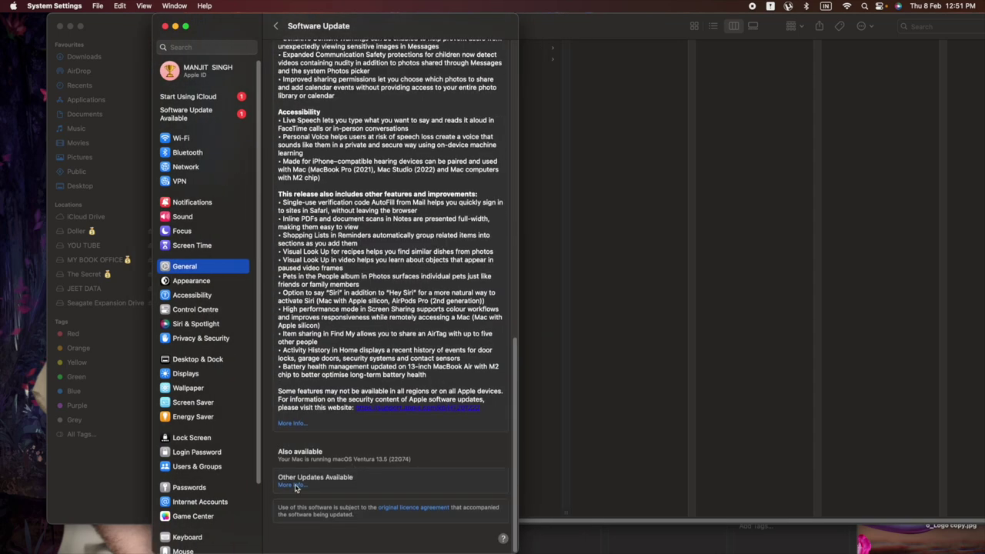
{"action": "left_click", "coordinate": [290, 486]}
{"action": "left_click", "coordinate": [416, 375]}
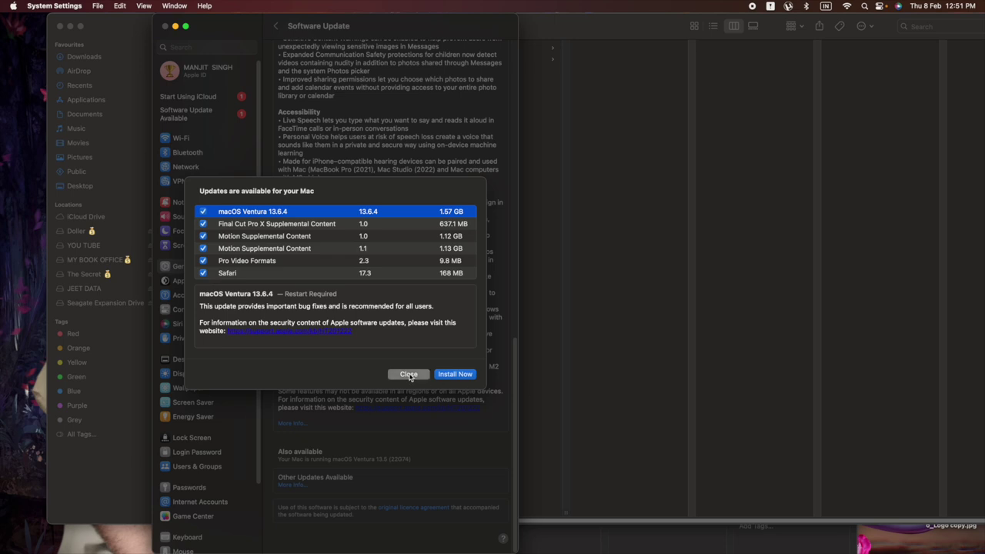
Look through the Appearance, Accessibility and Control Centre settings
{"action": "left_click", "coordinate": [200, 285]}
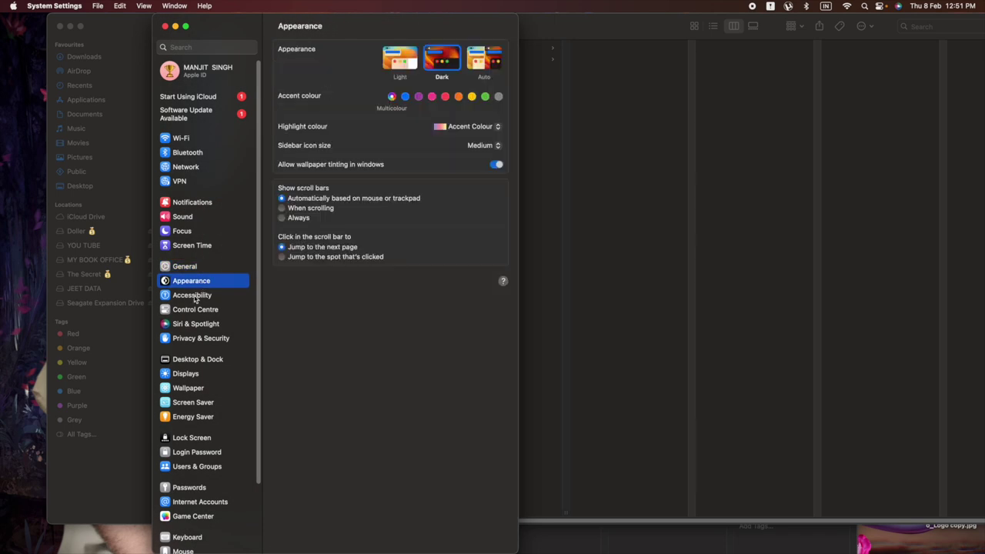
{"action": "left_click", "coordinate": [207, 295]}
{"action": "scroll", "coordinate": [210, 291], "scroll_direction": "down", "scroll_amount": 1}
{"action": "left_click", "coordinate": [195, 286]}
{"action": "scroll", "coordinate": [424, 324], "scroll_direction": "down", "scroll_amount": 3}
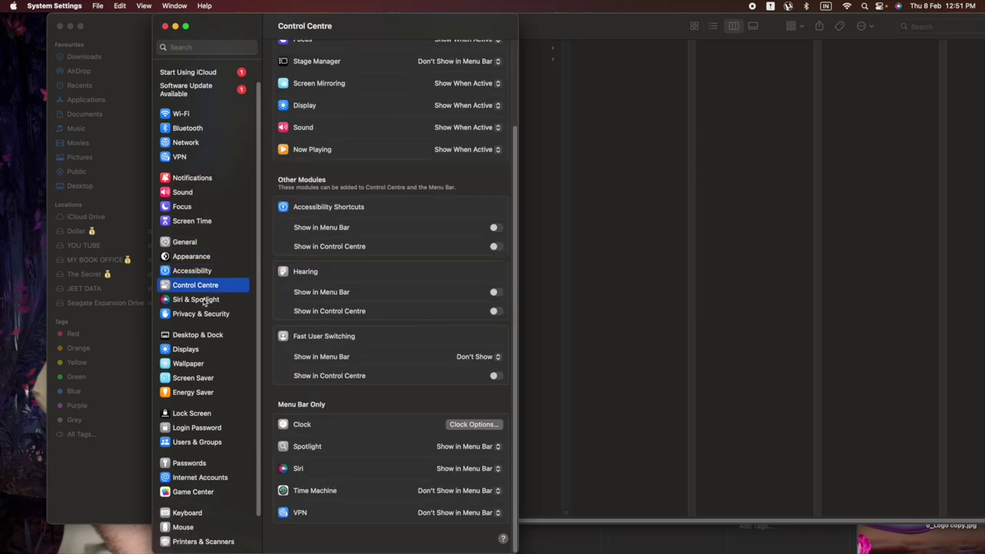
Check Siri & Spotlight, Privacy & Security and Profiles, ending back on Privacy & Security
{"action": "left_click", "coordinate": [203, 300]}
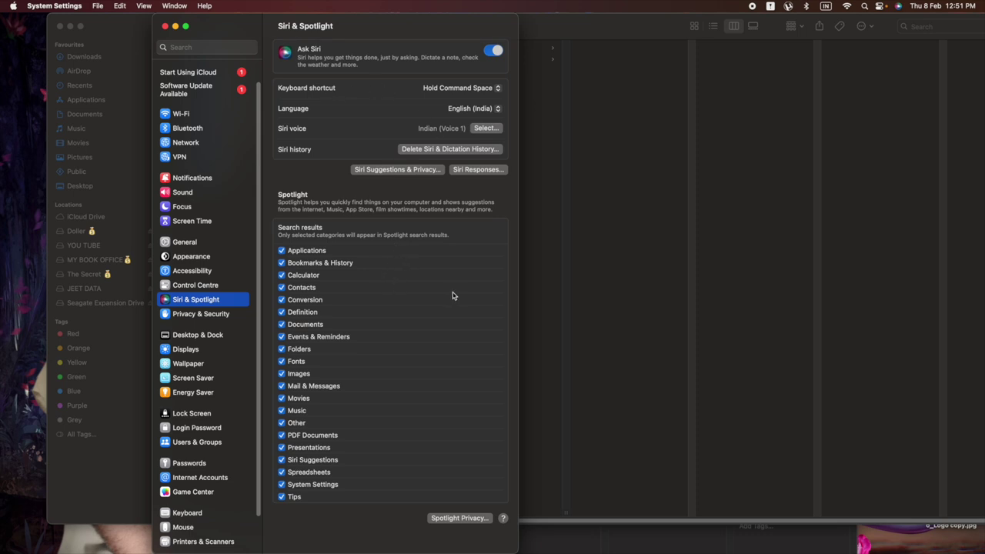
{"action": "left_click", "coordinate": [202, 316]}
{"action": "scroll", "coordinate": [429, 305], "scroll_direction": "down", "scroll_amount": 1}
{"action": "scroll", "coordinate": [385, 354], "scroll_direction": "down", "scroll_amount": 8}
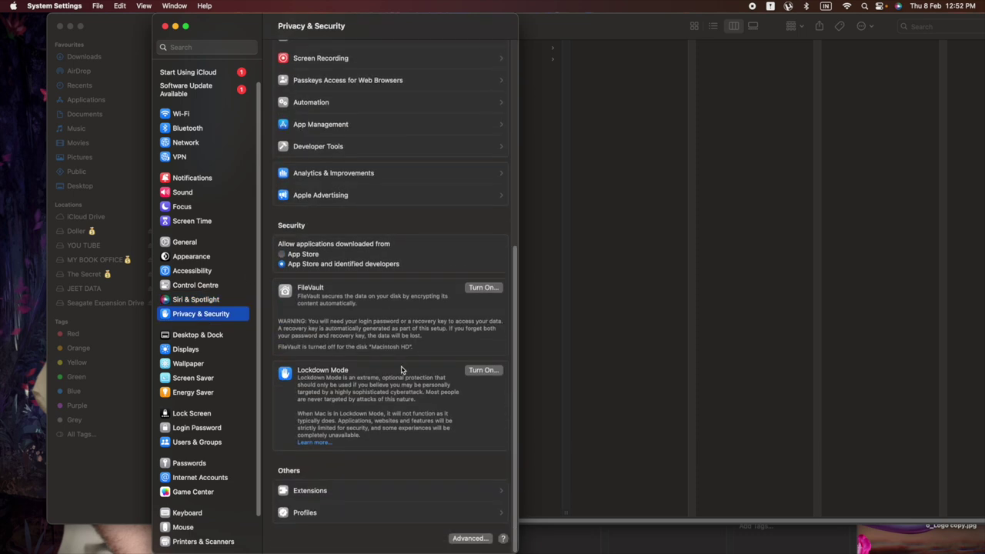
{"action": "left_click", "coordinate": [396, 514]}
{"action": "left_click", "coordinate": [279, 26]}
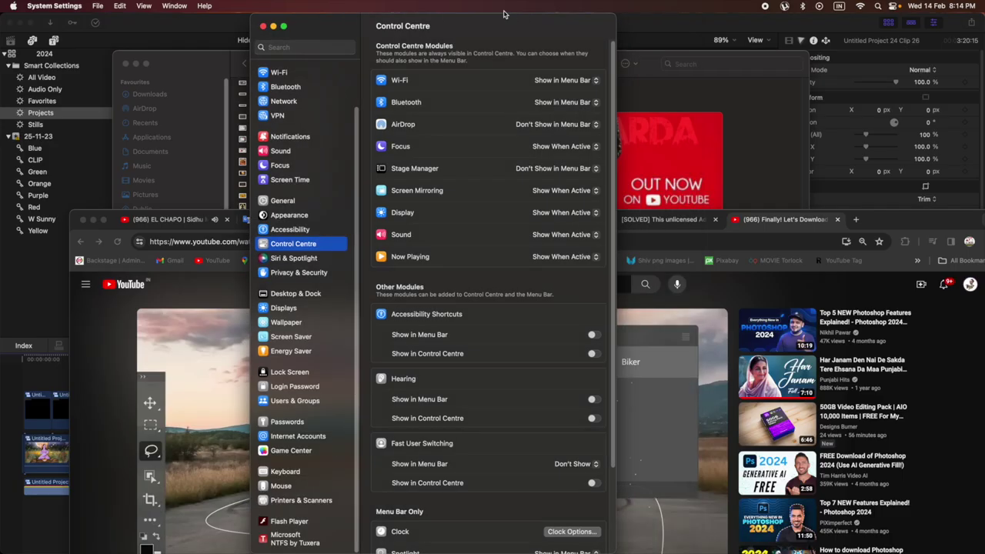
Set Flash Player to 'Never check for updates' and authorise the change
{"action": "left_click", "coordinate": [299, 523]}
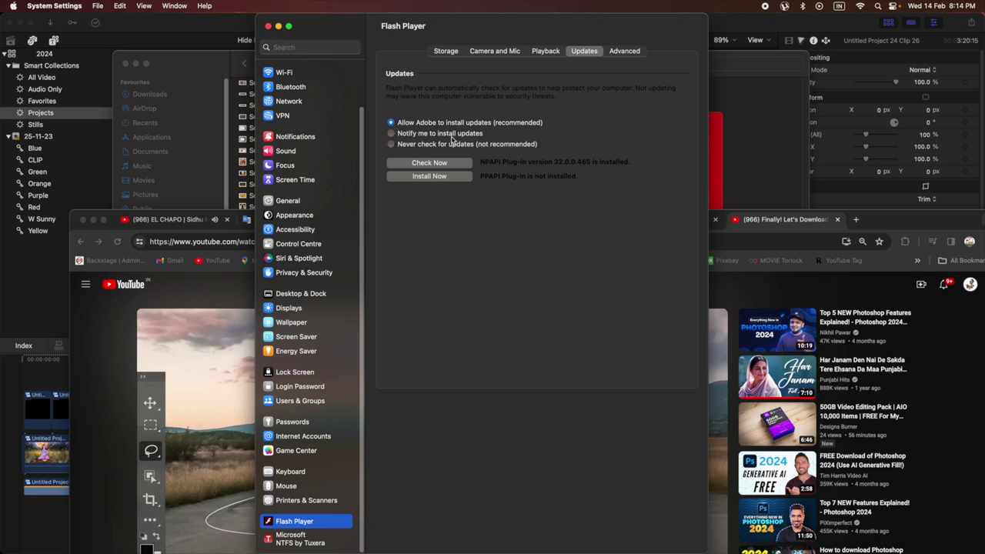
{"action": "left_click", "coordinate": [390, 146]}
{"action": "left_click", "coordinate": [532, 263]}
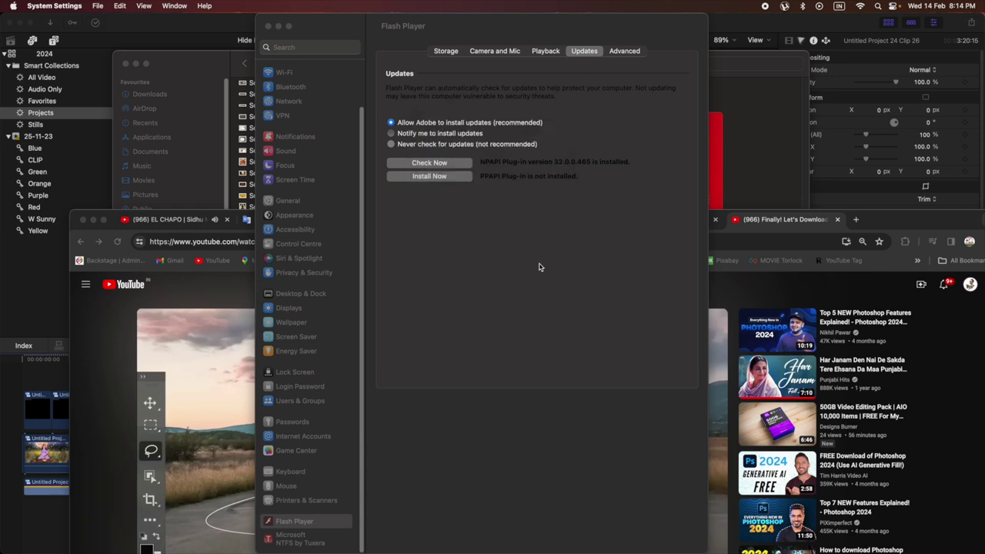
Browse Flash Player's Storage, Camera and Mic, Playback, Updates and Advanced tabs
{"action": "left_click", "coordinate": [446, 51]}
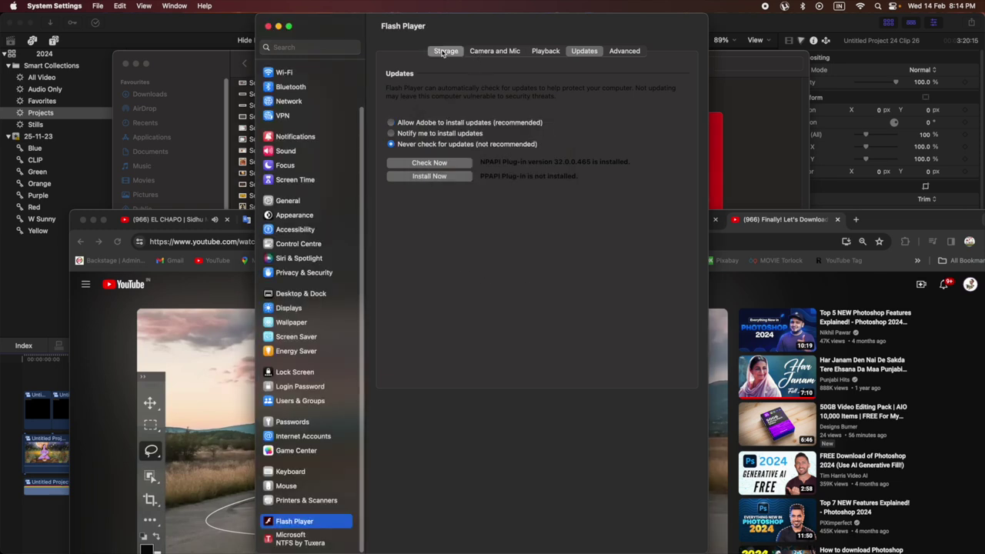
{"action": "left_click", "coordinate": [500, 51]}
{"action": "left_click", "coordinate": [545, 51]}
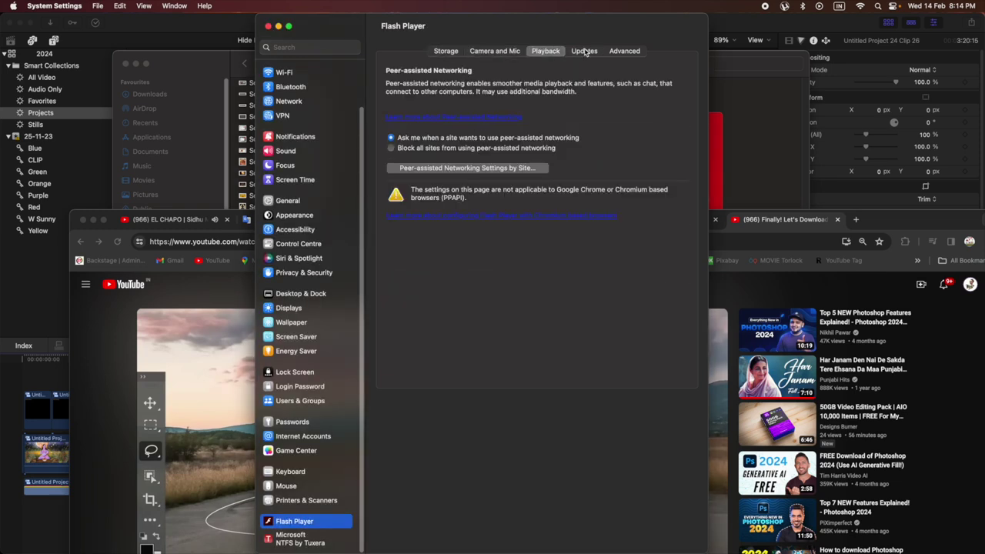
{"action": "left_click", "coordinate": [584, 50]}
{"action": "left_click", "coordinate": [632, 53]}
{"action": "left_click", "coordinate": [494, 51]}
{"action": "left_click", "coordinate": [542, 51]}
{"action": "left_click", "coordinate": [578, 51]}
Recheck the Flash Player tabs to confirm the never-check update setting stuck
{"action": "left_click", "coordinate": [486, 53]}
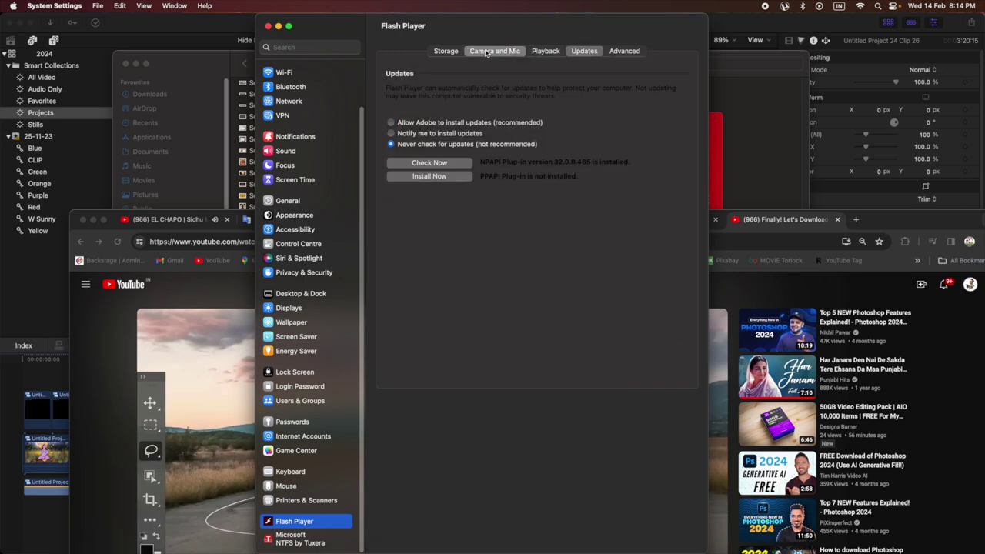
{"action": "left_click", "coordinate": [445, 51]}
{"action": "left_click", "coordinate": [495, 51]}
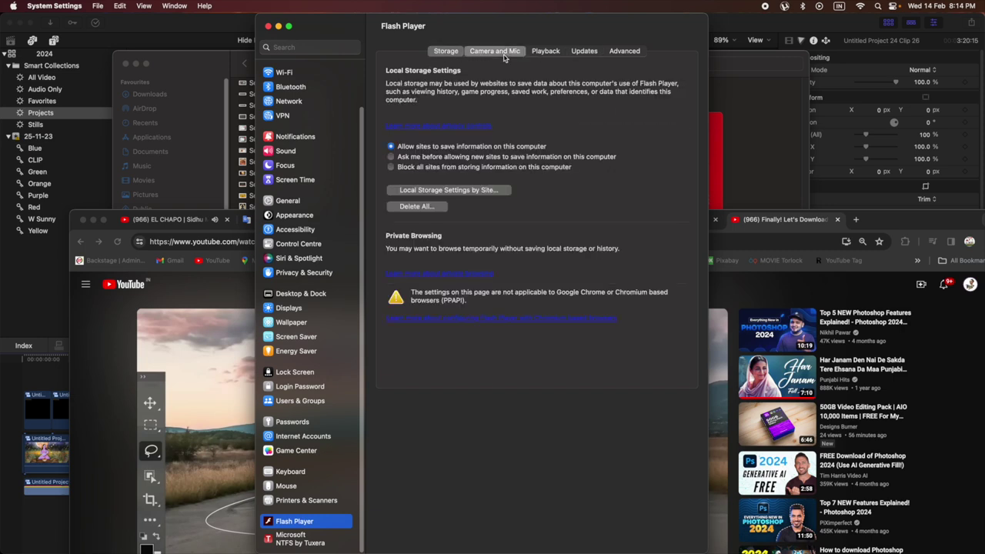
{"action": "left_click", "coordinate": [545, 51]}
{"action": "left_click", "coordinate": [582, 52]}
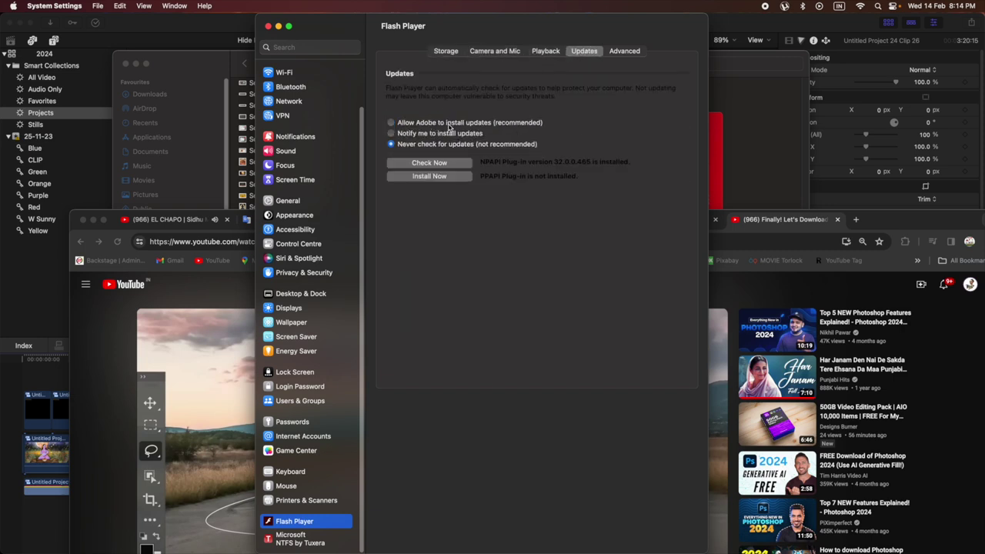
{"action": "left_click", "coordinate": [446, 52]}
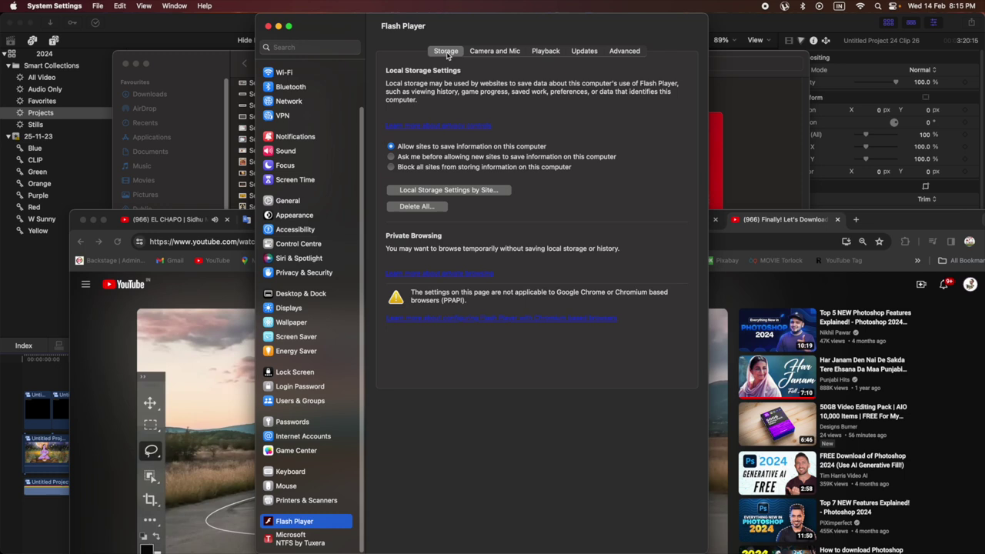
{"action": "left_click", "coordinate": [623, 51]}
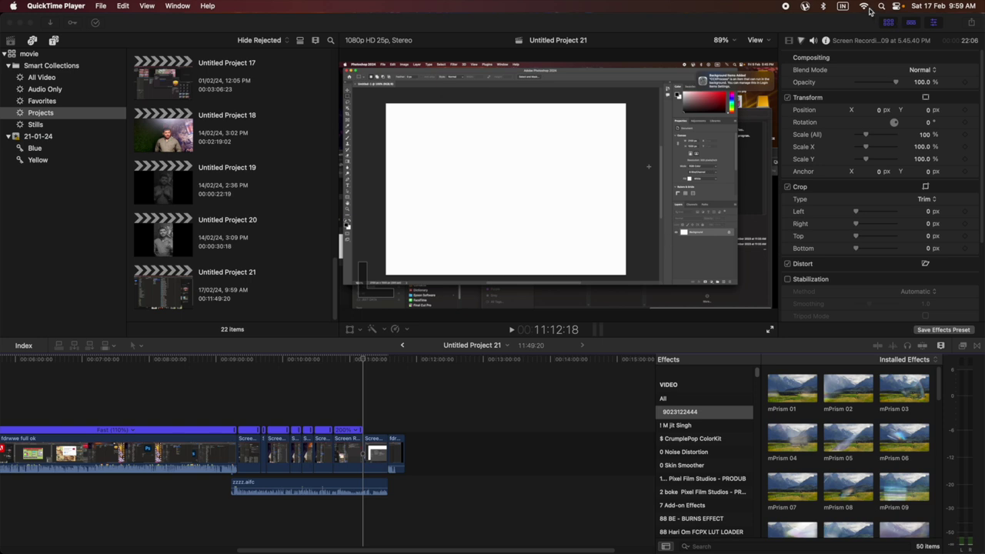
Switch Wi-Fi off from the menu bar Wi-Fi controls and dismiss the menu
{"action": "left_click", "coordinate": [864, 8]}
{"action": "left_click", "coordinate": [857, 24]}
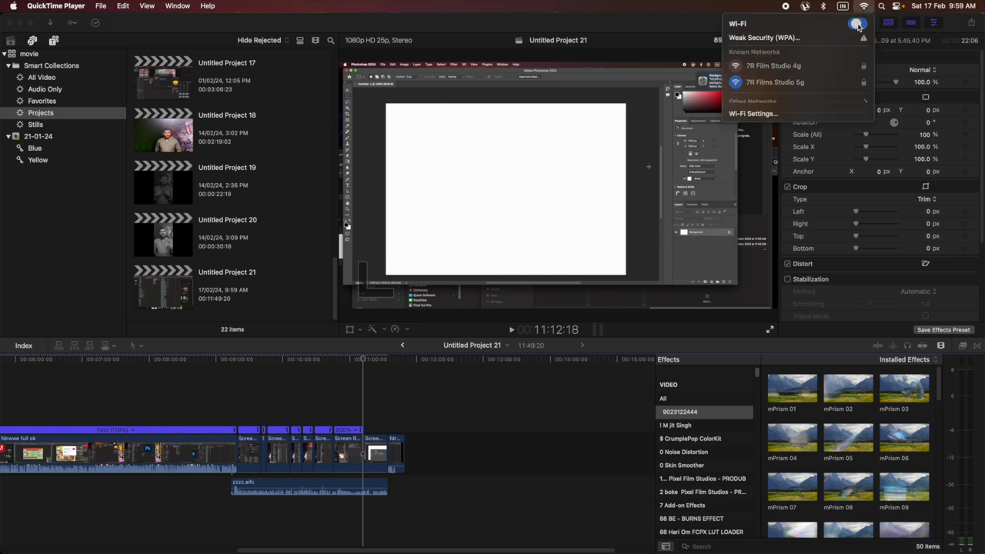
{"action": "left_click", "coordinate": [573, 427]}
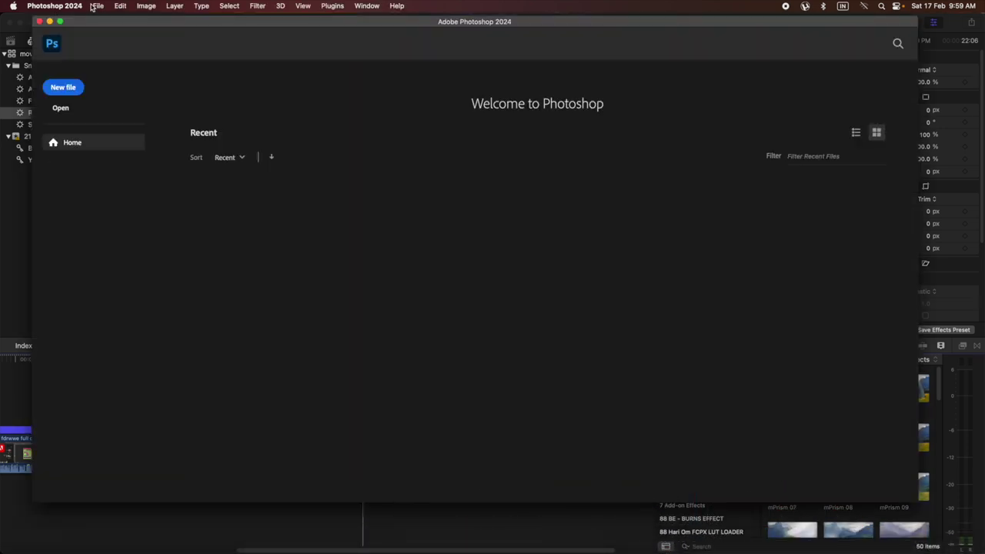
Enable 'Reset Preferences On Quit' in General preferences, confirming the alert and dialog with OK
{"action": "left_click", "coordinate": [55, 7]}
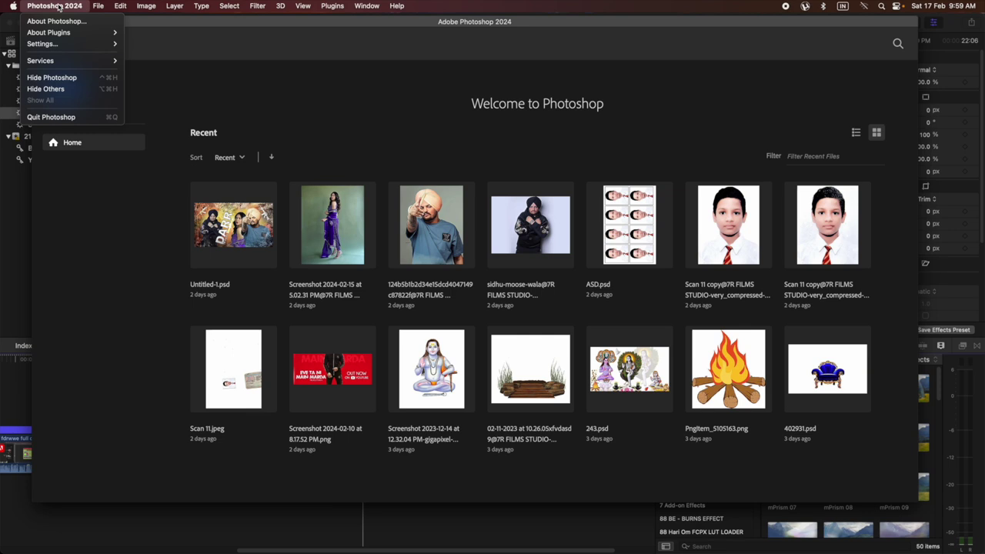
{"action": "mouse_move", "coordinate": [43, 44]}
{"action": "left_click", "coordinate": [148, 42]}
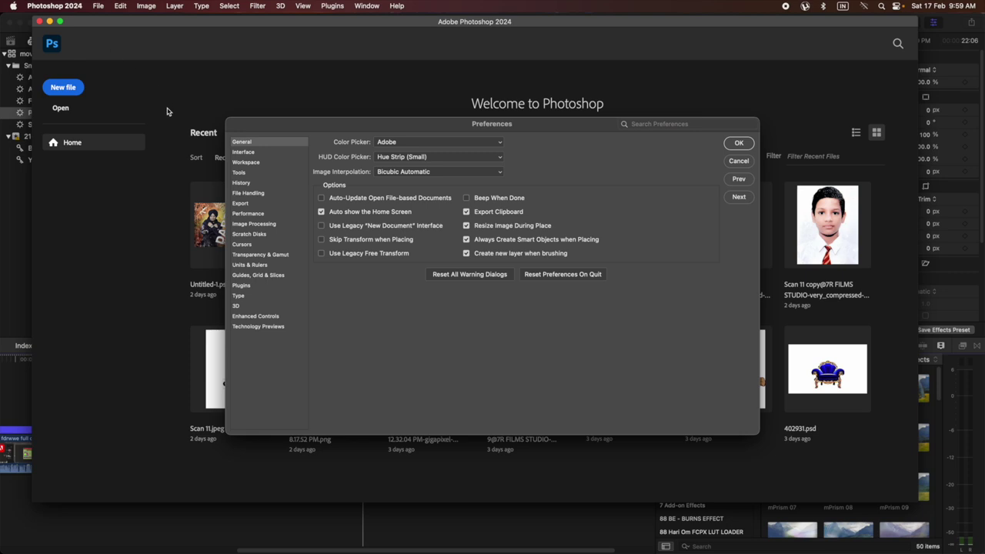
{"action": "left_click", "coordinate": [740, 161]}
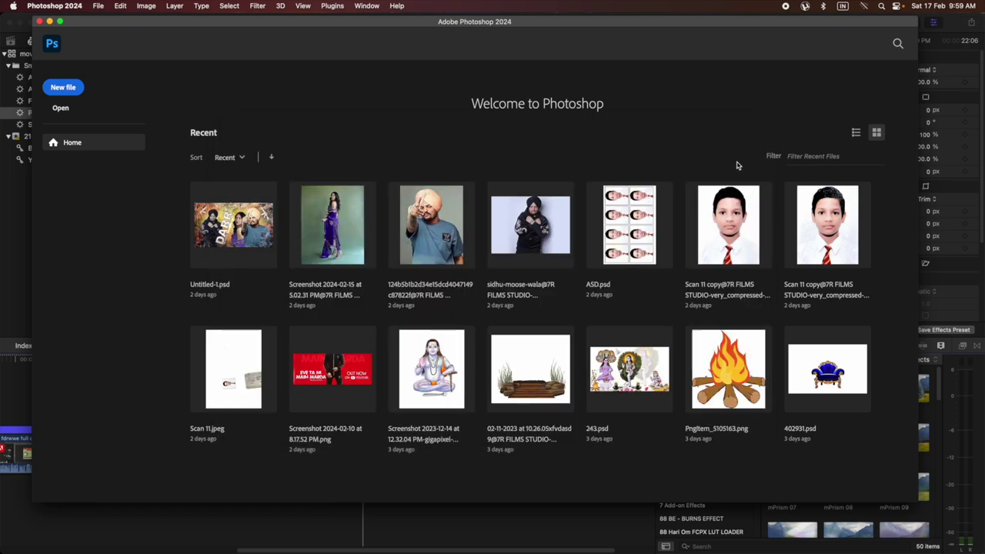
{"action": "key", "text": "super+k"}
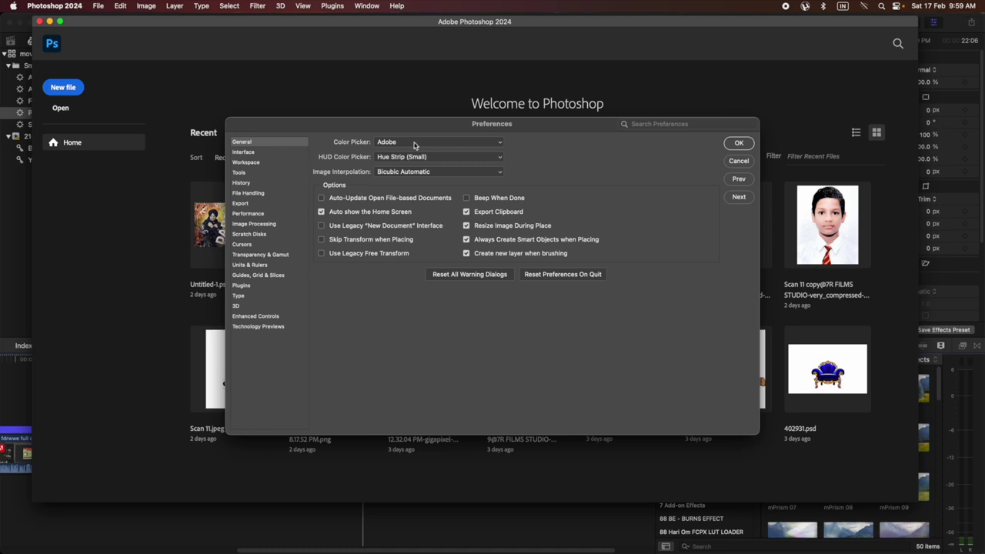
{"action": "left_click", "coordinate": [555, 274]}
{"action": "left_click", "coordinate": [531, 216]}
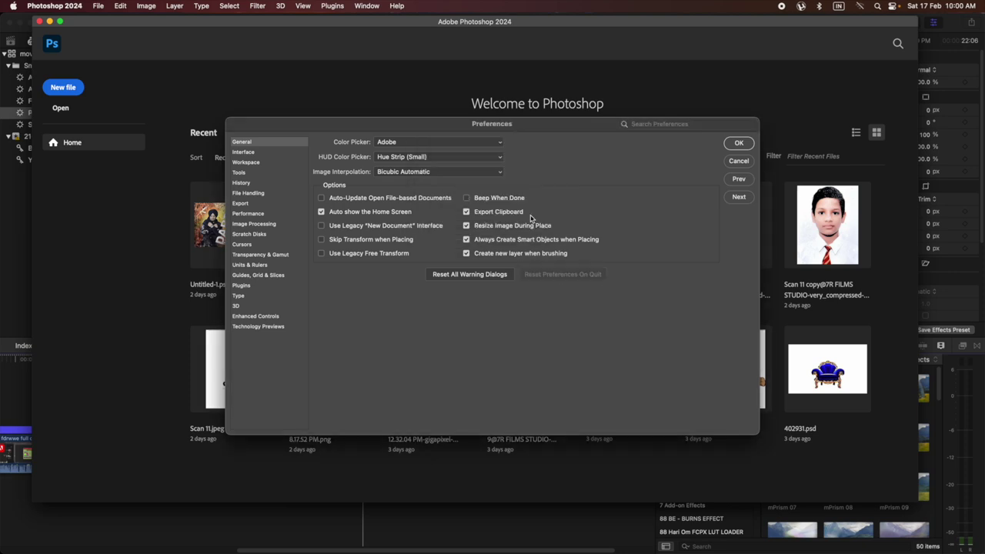
{"action": "left_click", "coordinate": [738, 144]}
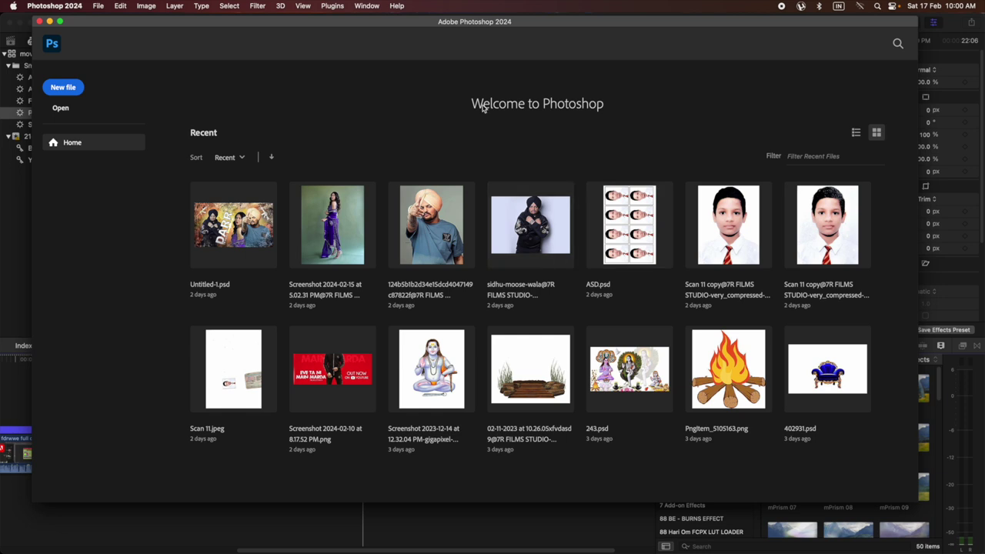
Turn the Wi-Fi toggle back on from the menu bar Wi-Fi controls
{"action": "left_click", "coordinate": [859, 6]}
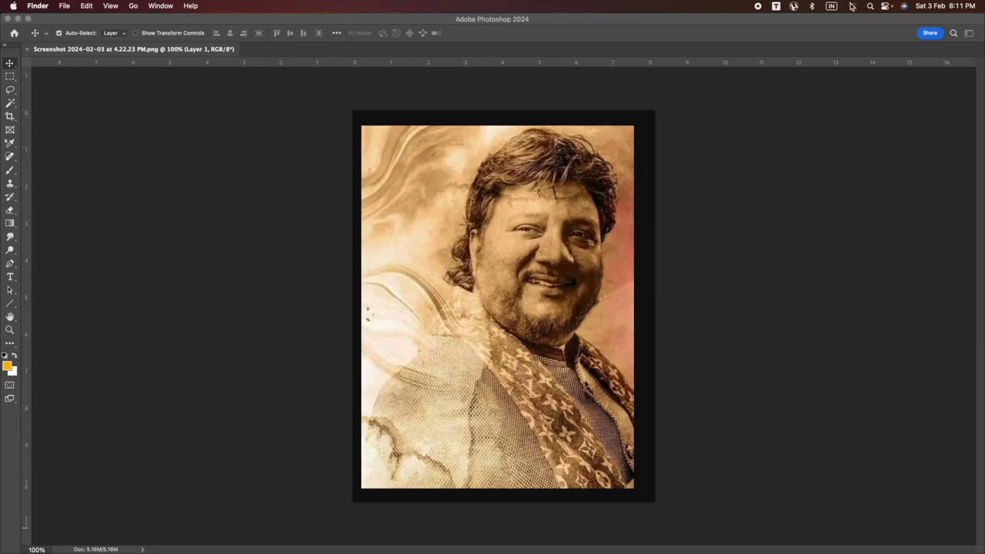
{"action": "left_click", "coordinate": [851, 7]}
{"action": "left_click", "coordinate": [846, 25]}
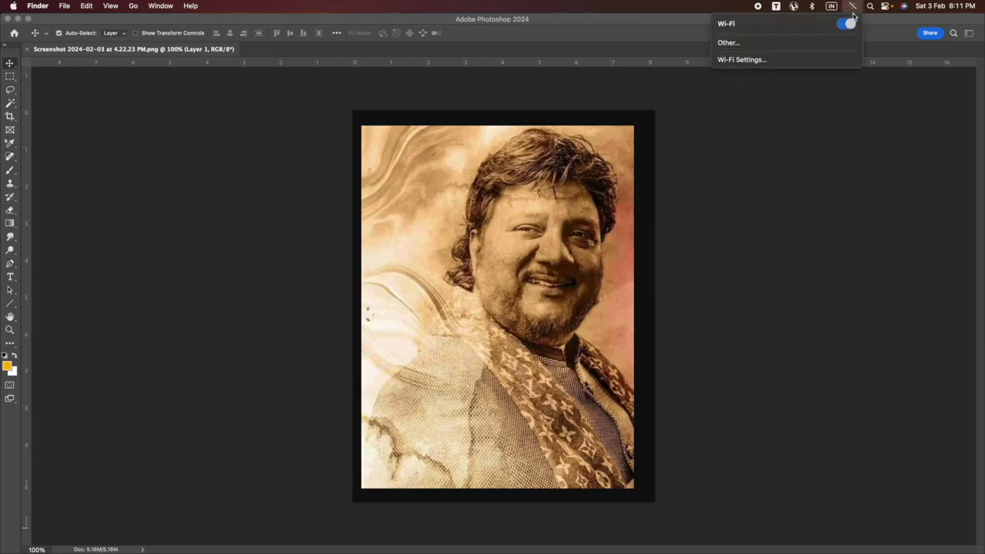